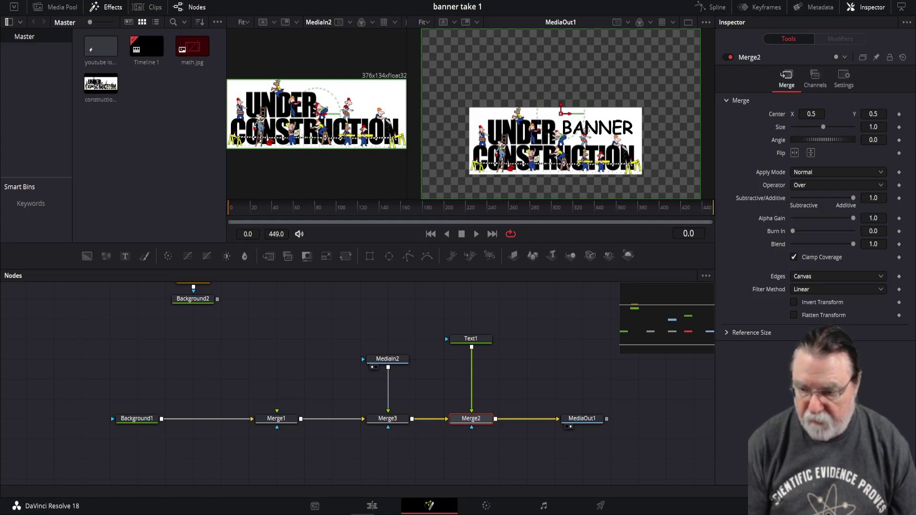
Step: Save the current project as a new copy named "Banner Redo Part 1"
click(58, 2)
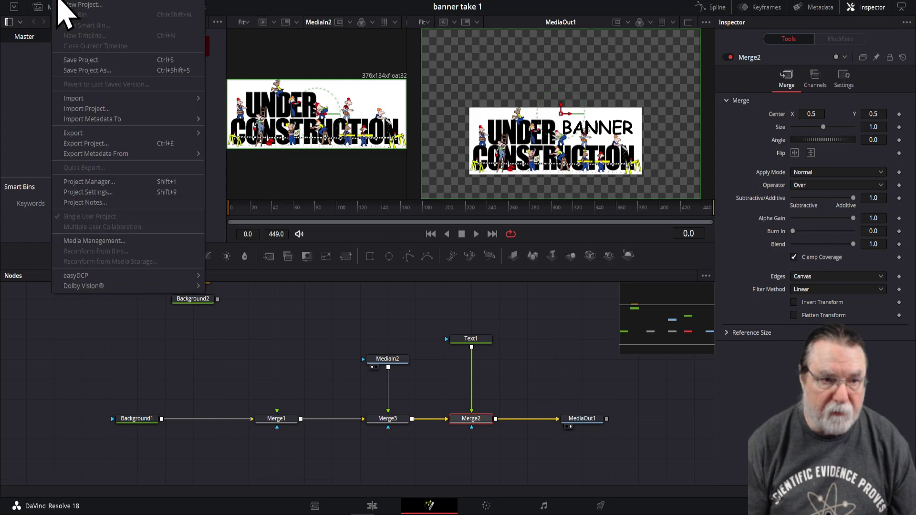
click(81, 72)
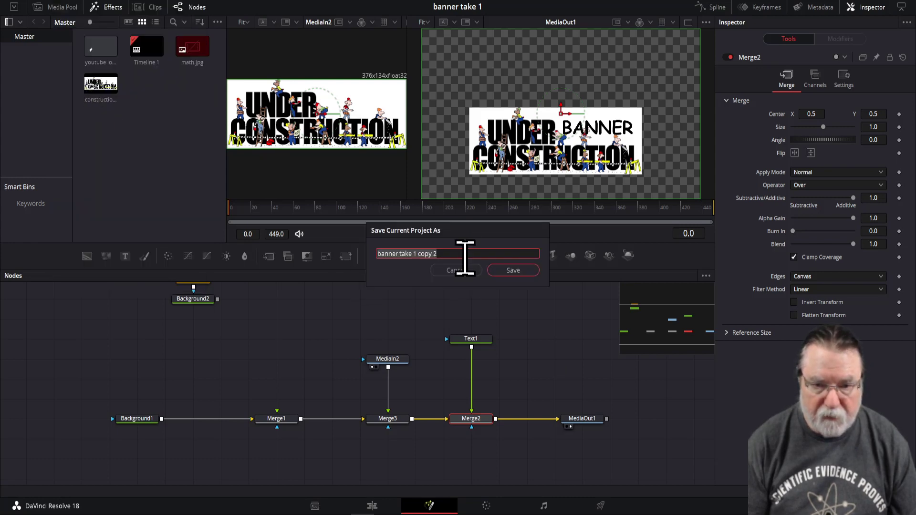
key(ctrl+a)
key(BackSpace)
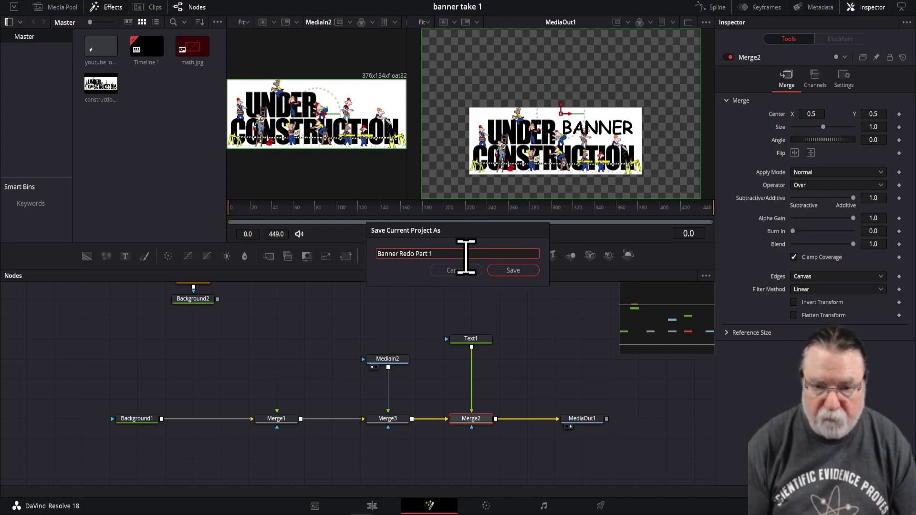
click(513, 270)
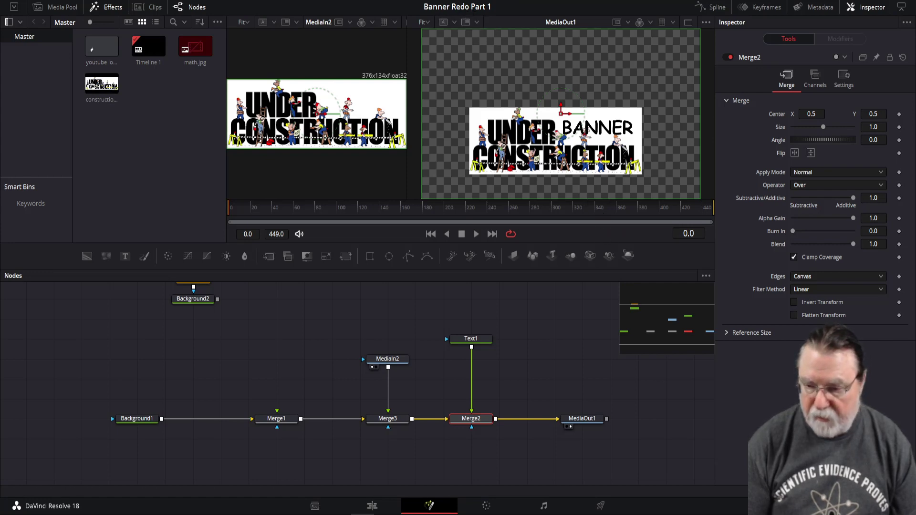
key(shift+9)
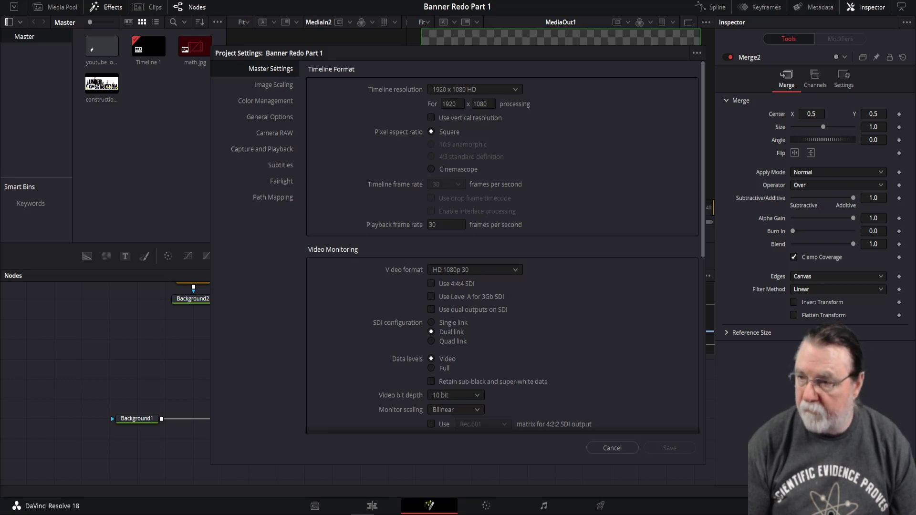
drag(915, 57, 260, 21)
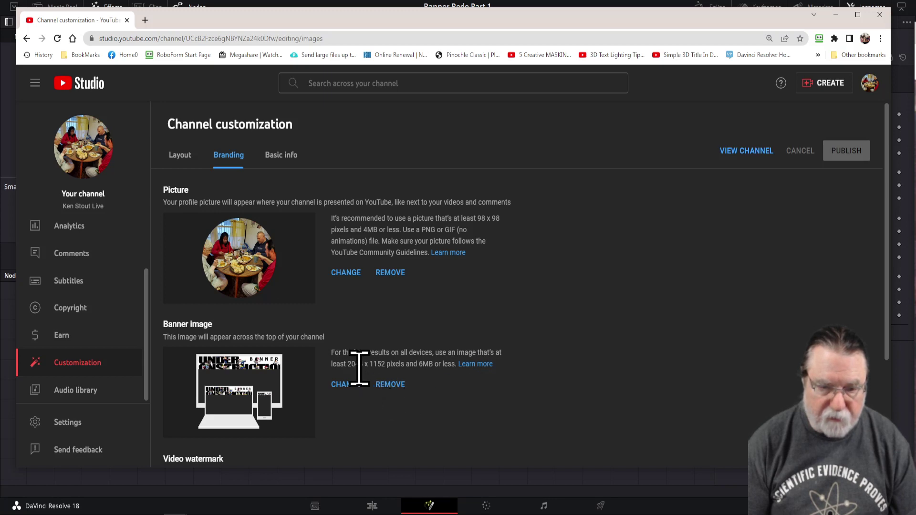
drag(346, 363, 389, 364)
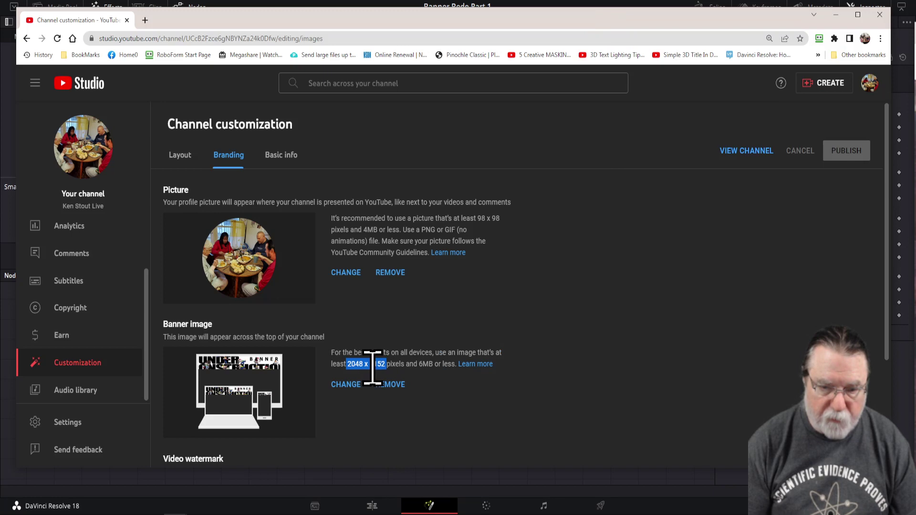
drag(489, 19, 915, 30)
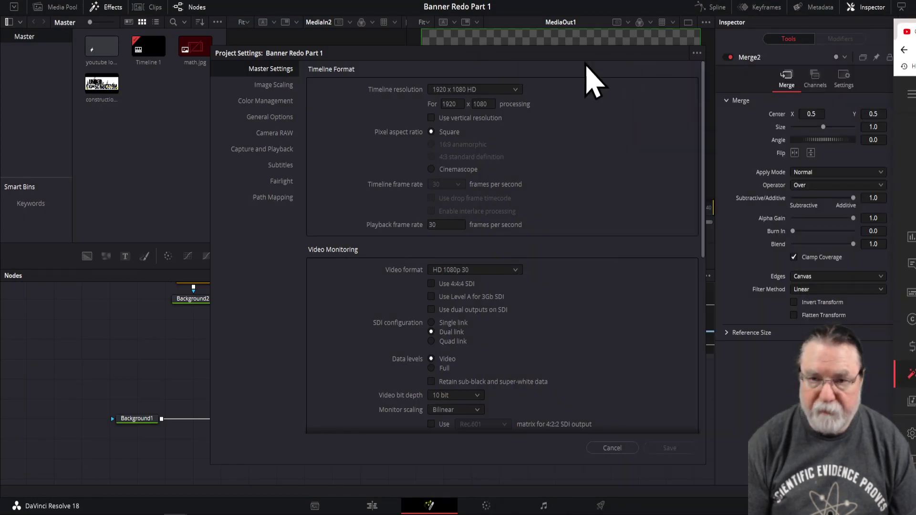
Step: Set the project's timeline resolution to 2048 x 1152 2K 16:9 and save the project settings
click(515, 91)
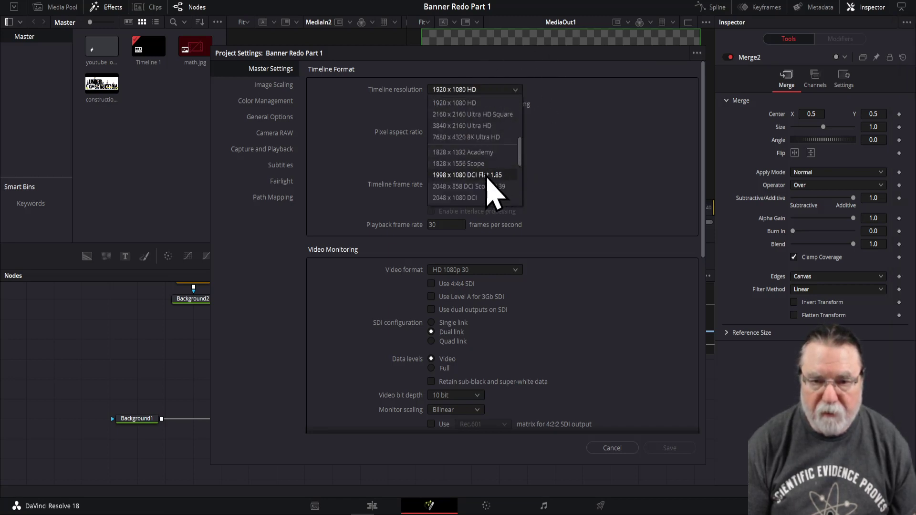
scroll(496, 186, down, 2)
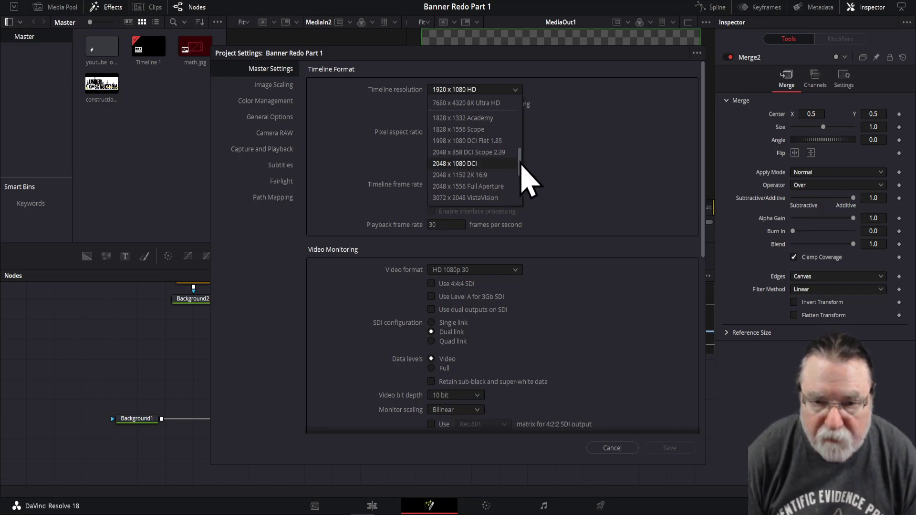
scroll(521, 161, down, 1)
scroll(522, 168, down, 1)
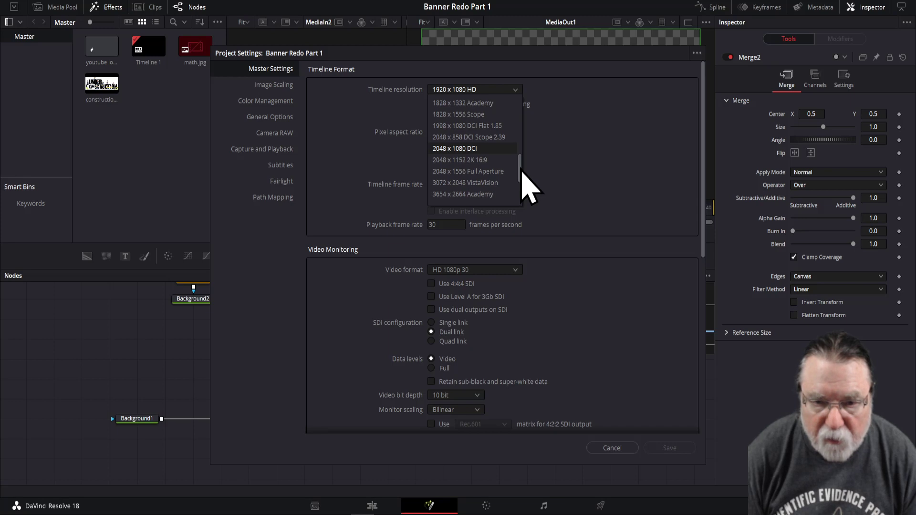
click(475, 161)
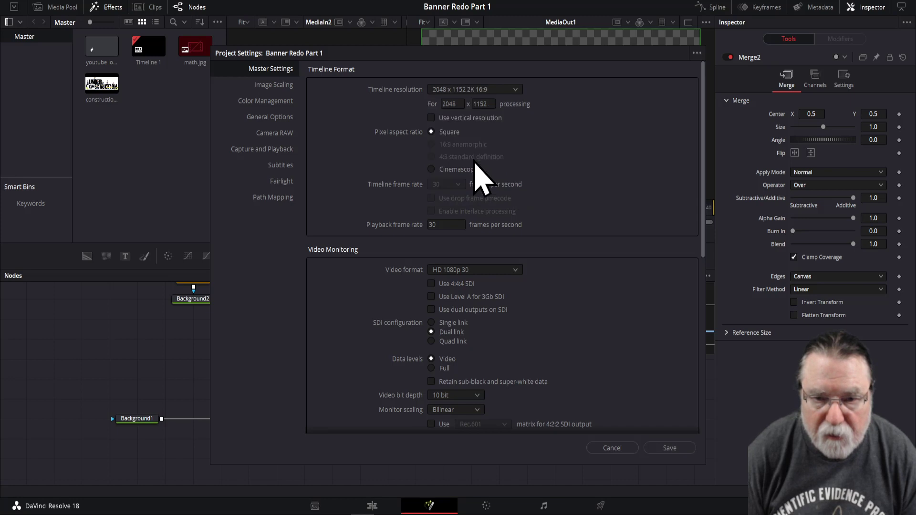
click(669, 447)
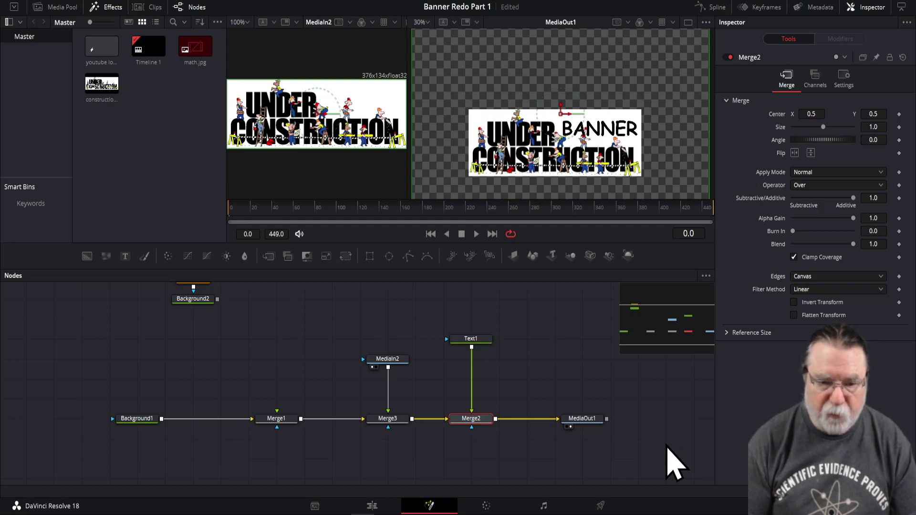
Step: Check the timeline on the Edit page, return to Fusion, and show Background1 in the first viewer with its alpha at 0
click(371, 506)
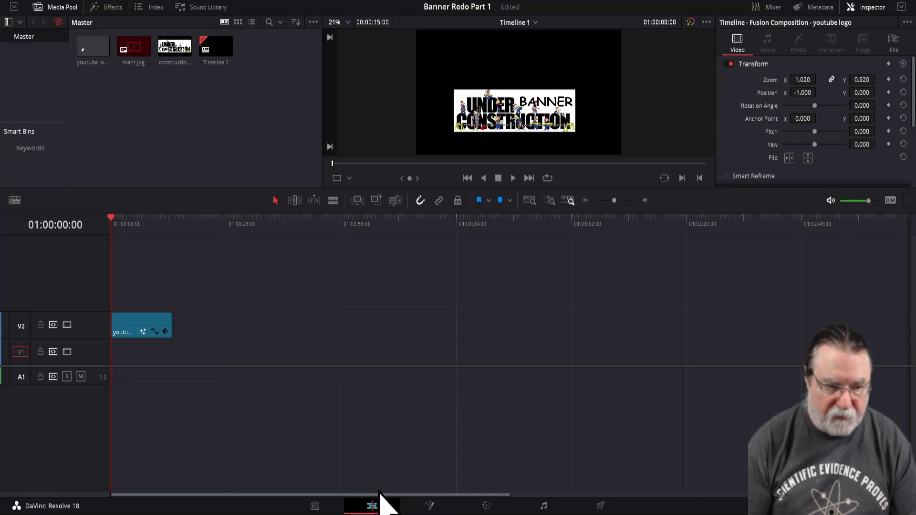
click(431, 505)
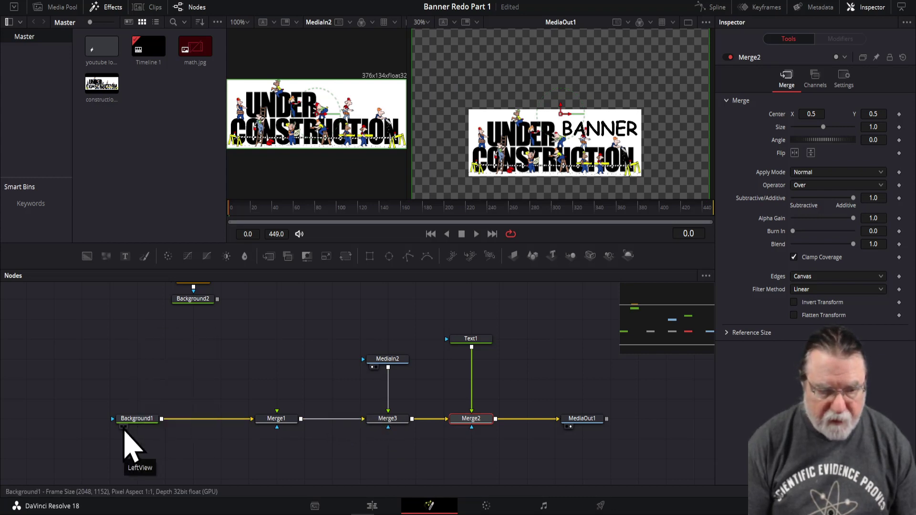
click(123, 427)
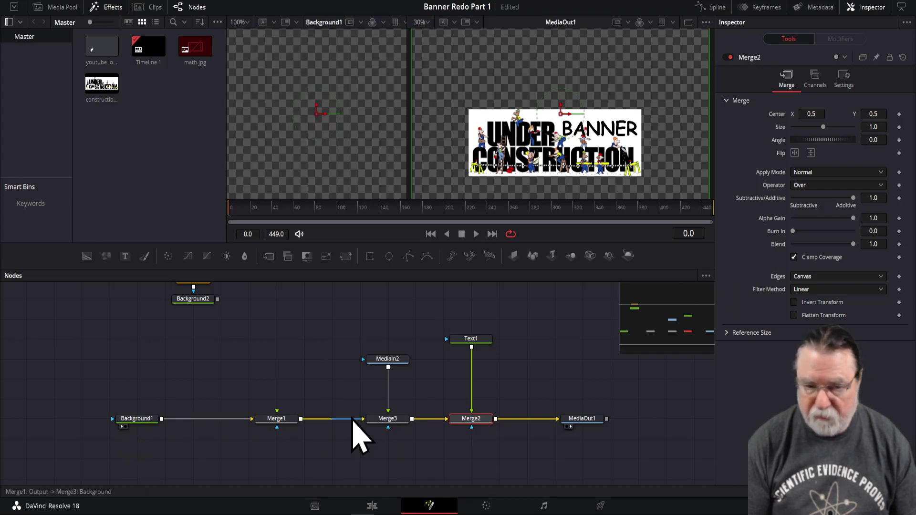
click(129, 421)
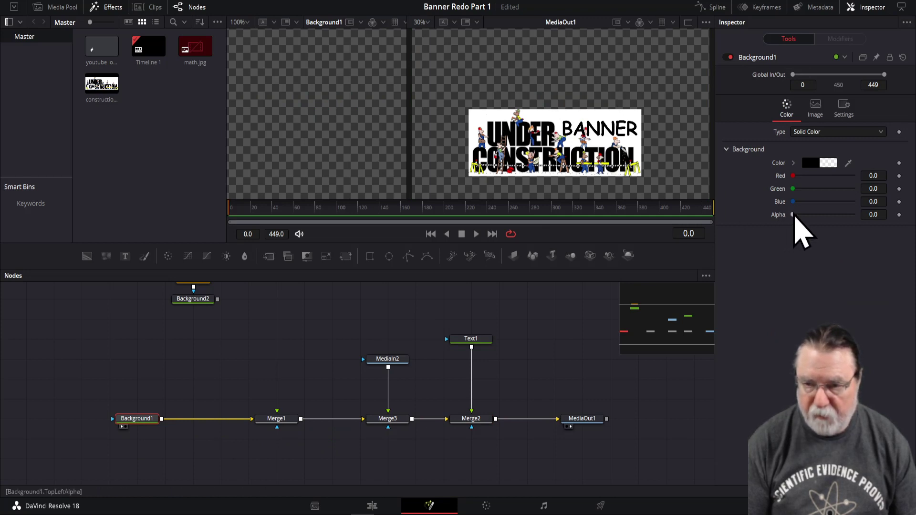
drag(792, 215, 761, 217)
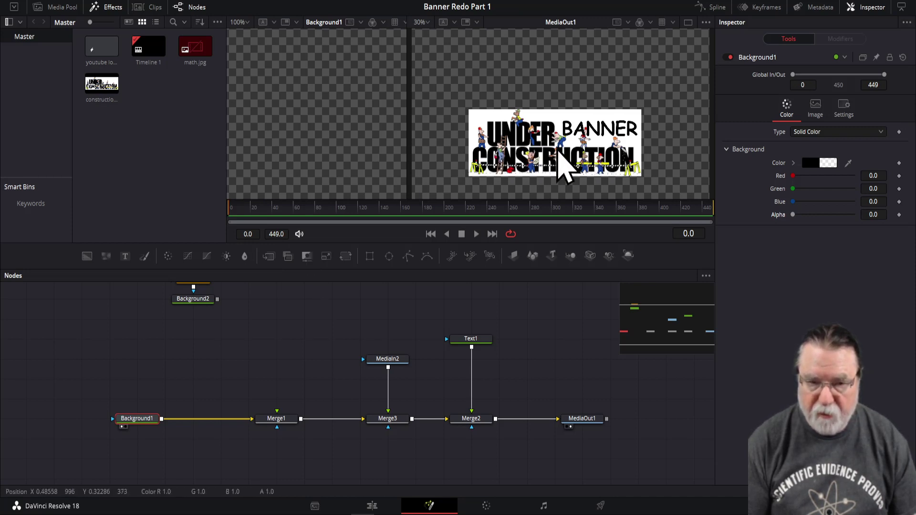
Step: Start a media import and browse the Davinci Resolve Data folder inside Davinci on Data Drive (D:)
right_click(135, 134)
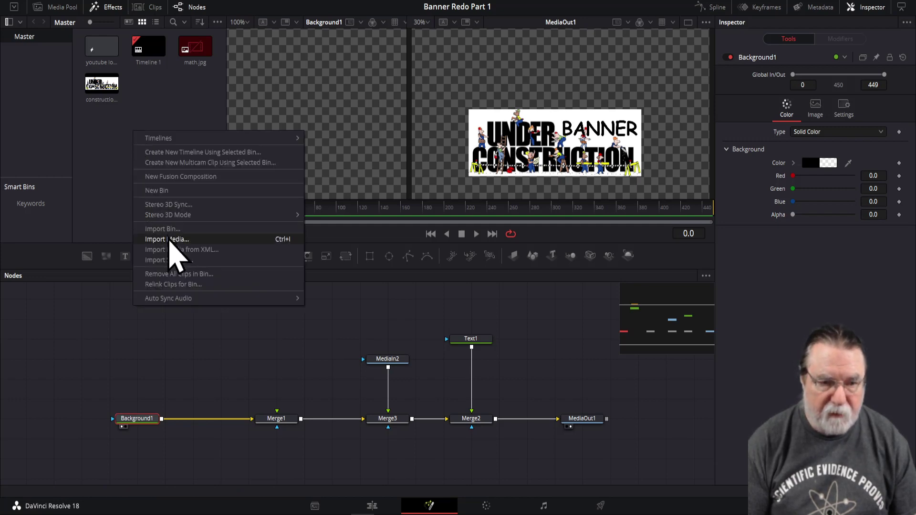
click(168, 239)
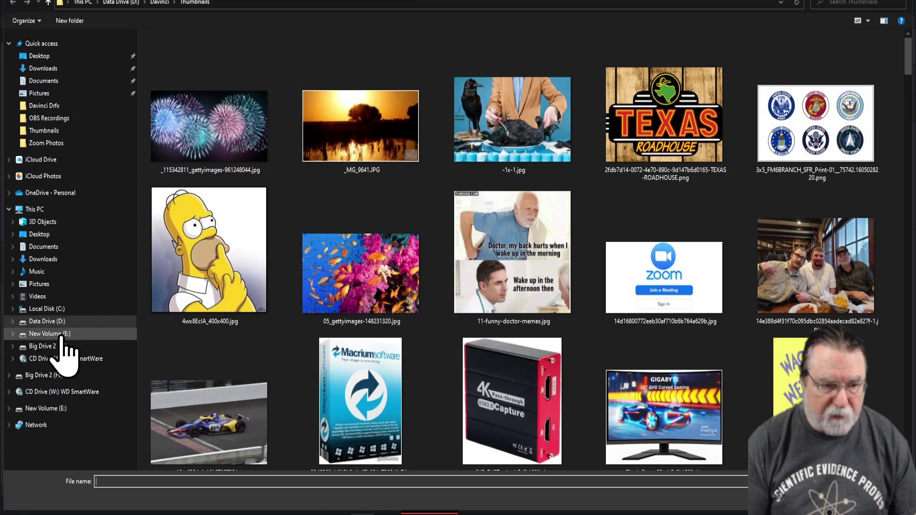
click(48, 322)
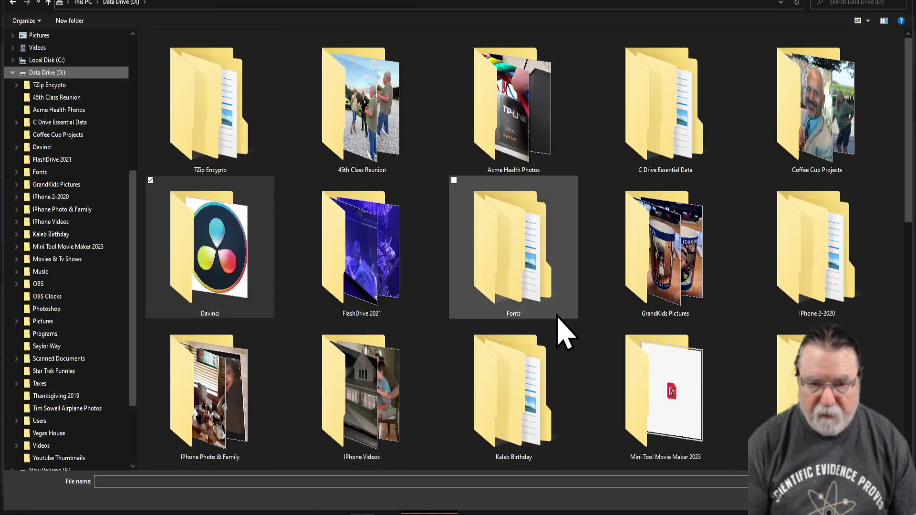
double_click(200, 279)
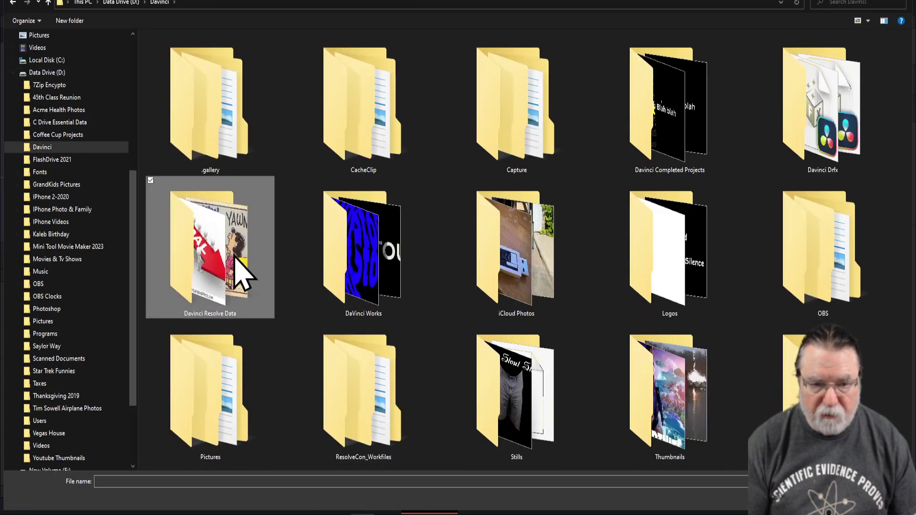
double_click(253, 272)
scroll(621, 279, down, 3)
scroll(620, 286, down, 10)
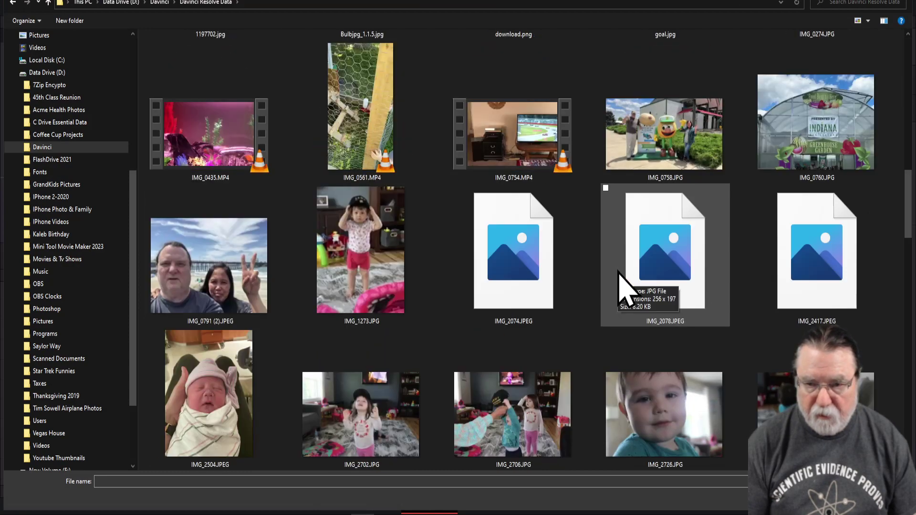
scroll(623, 289, down, 5)
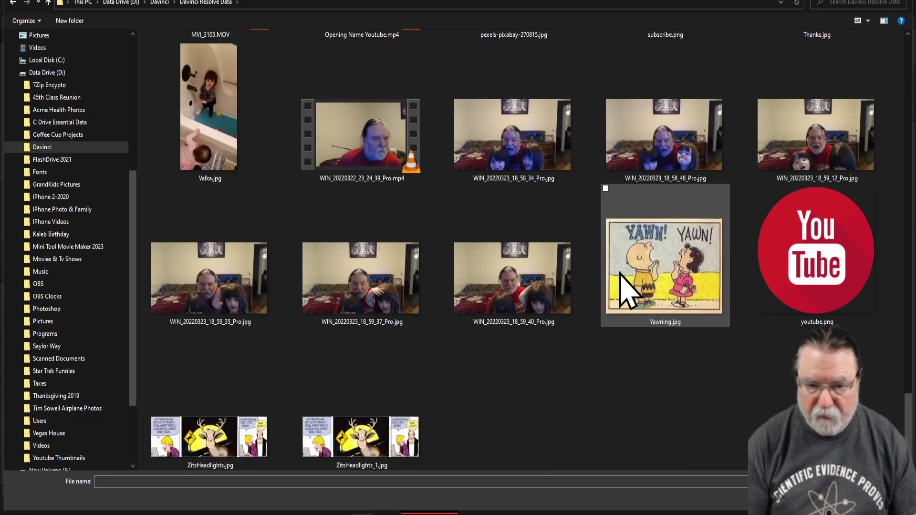
scroll(622, 289, up, 10)
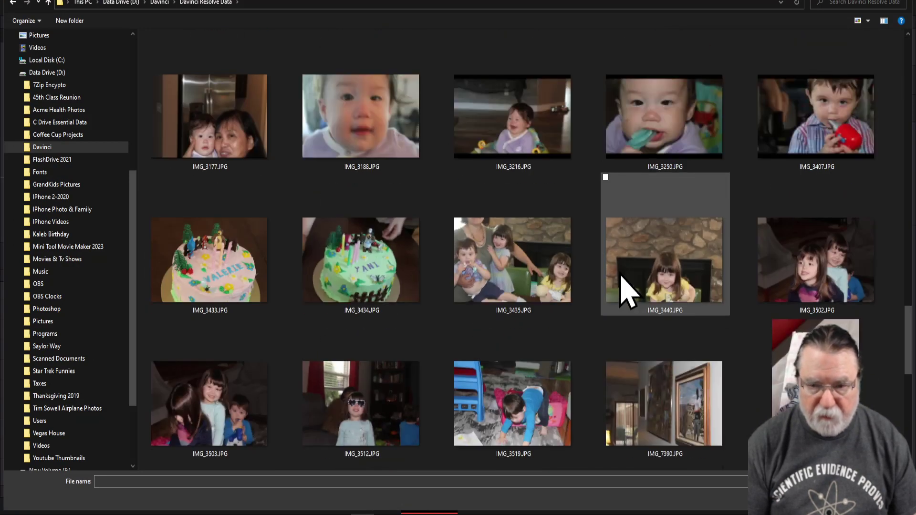
scroll(623, 288, up, 5)
scroll(622, 273, up, 5)
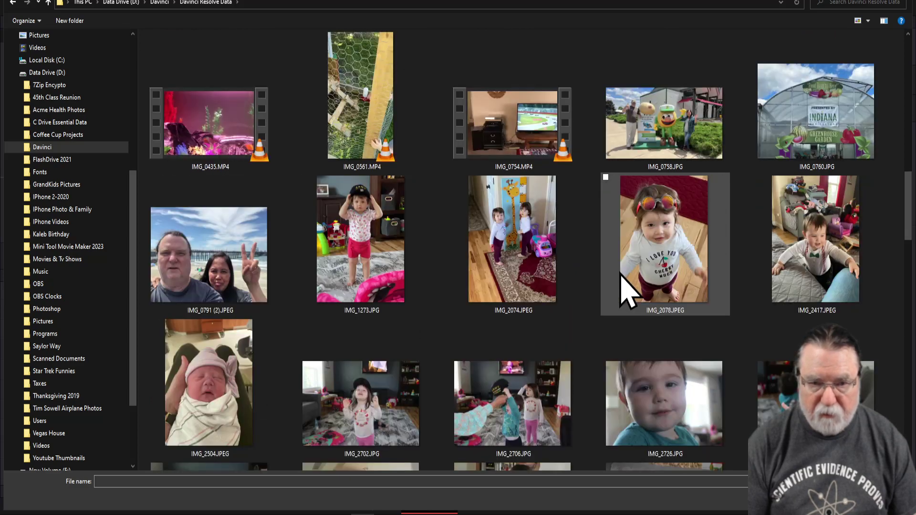
scroll(625, 291, up, 5)
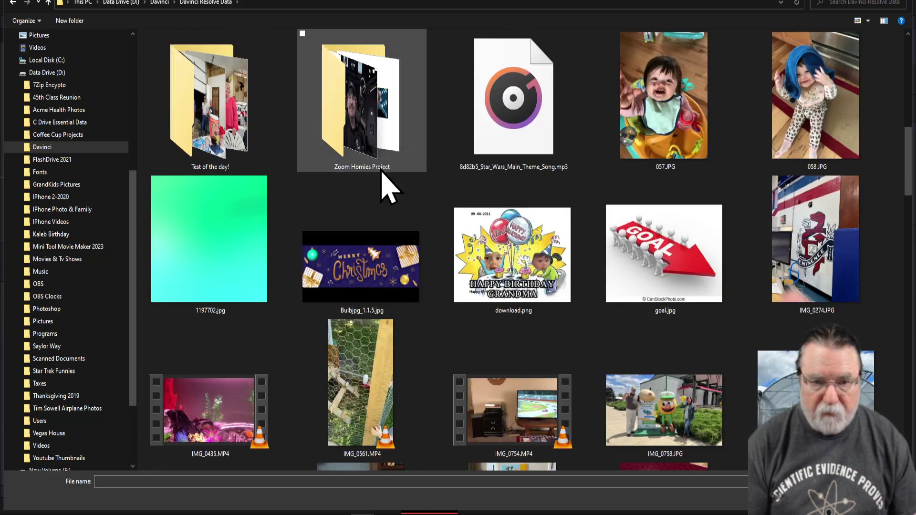
Step: Import zoom Coffee Cup Final AAA.jpg from the Zoom Homies Project folder into the media pool
double_click(355, 141)
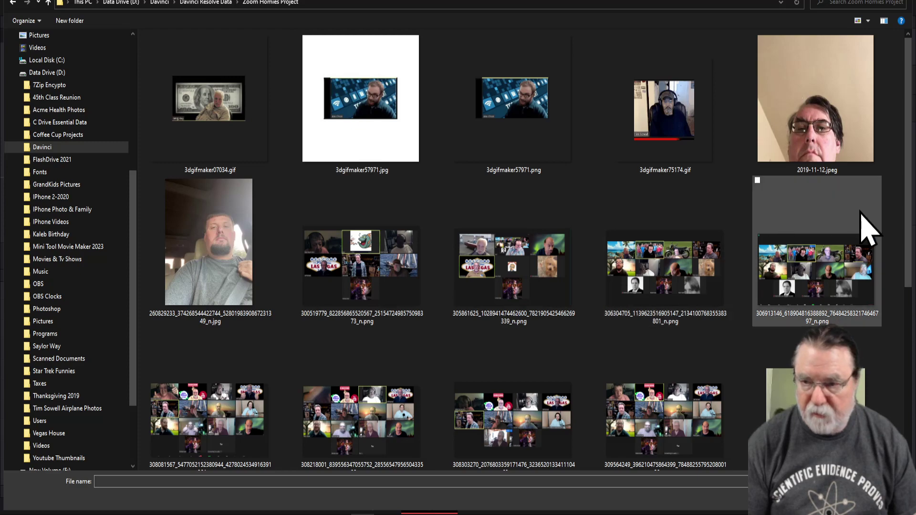
drag(909, 216, 910, 377)
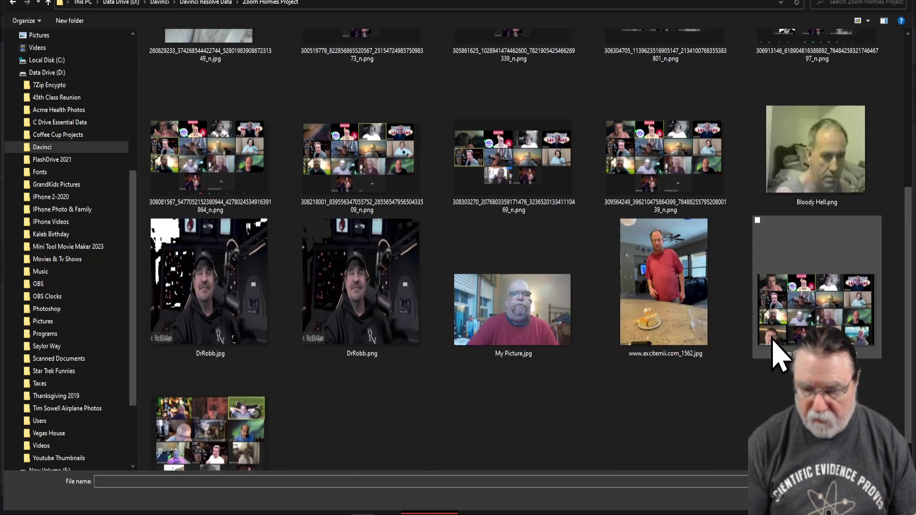
scroll(772, 340, down, 1)
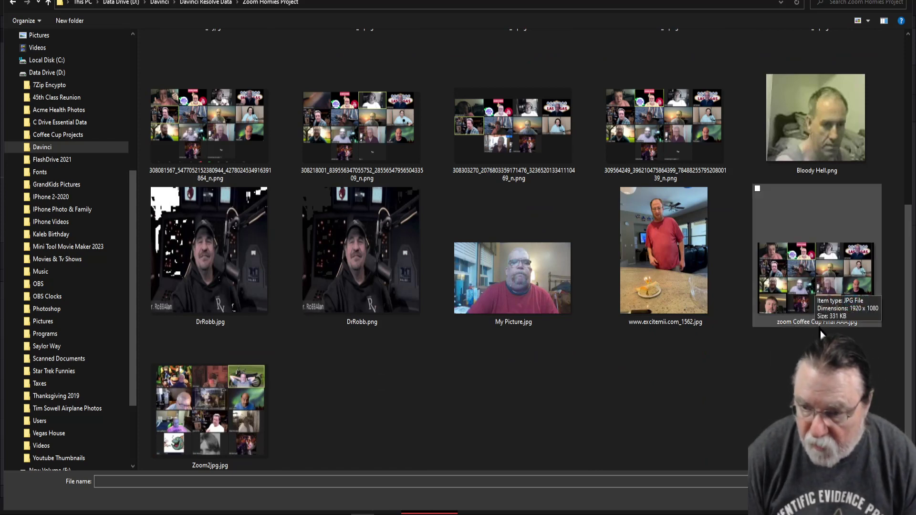
click(823, 287)
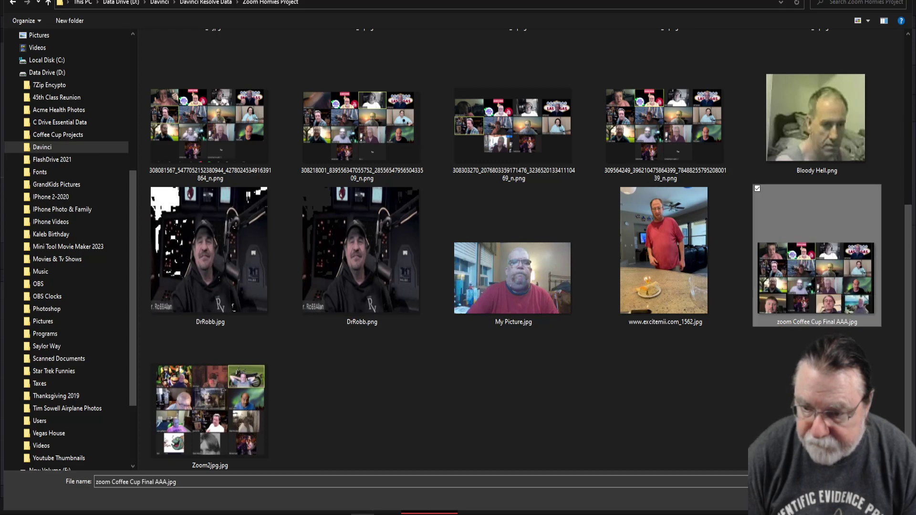
key(Return)
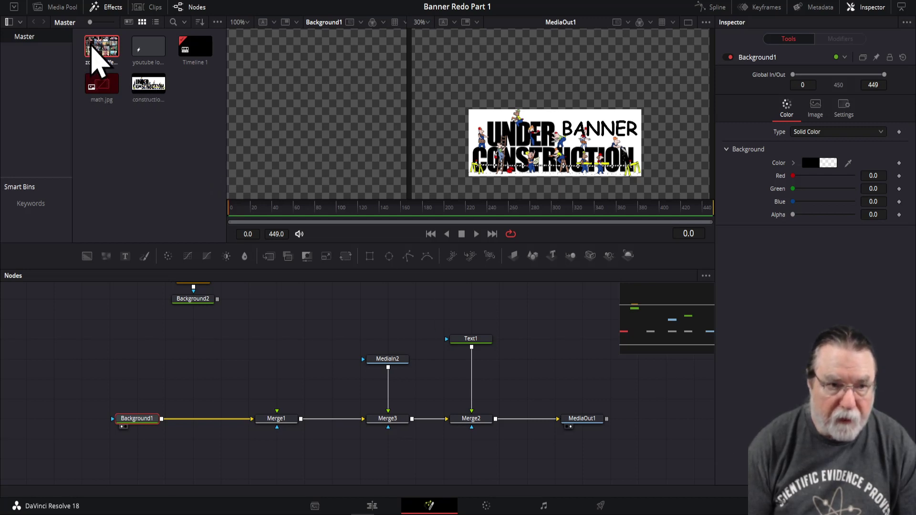
Step: Add the imported zoom Coffee Cup Final AAA.jpg to the node graph just above MediaIn2
drag(91, 49, 376, 335)
drag(378, 337, 377, 337)
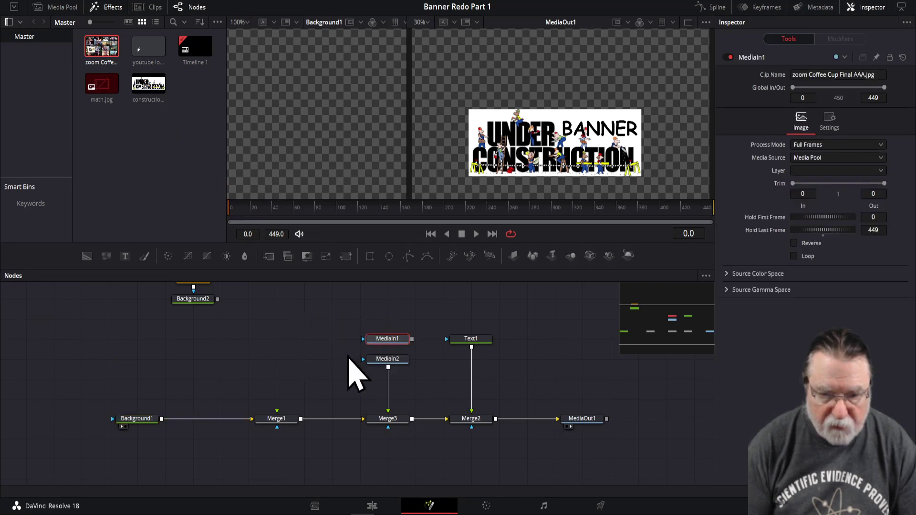
Step: Disconnect the MediaIn2 construction image from Merge3 and move its node aside, above Merge1
drag(388, 369, 390, 370)
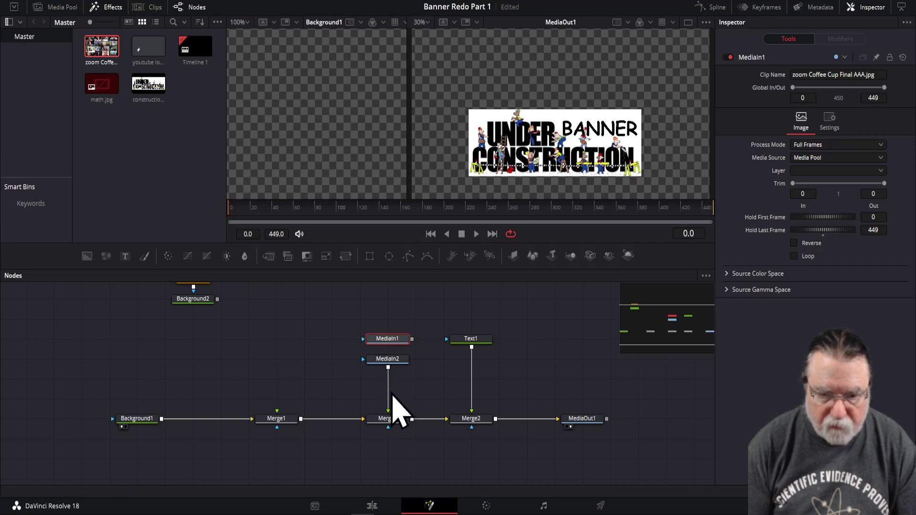
drag(390, 367, 309, 370)
drag(371, 398, 368, 395)
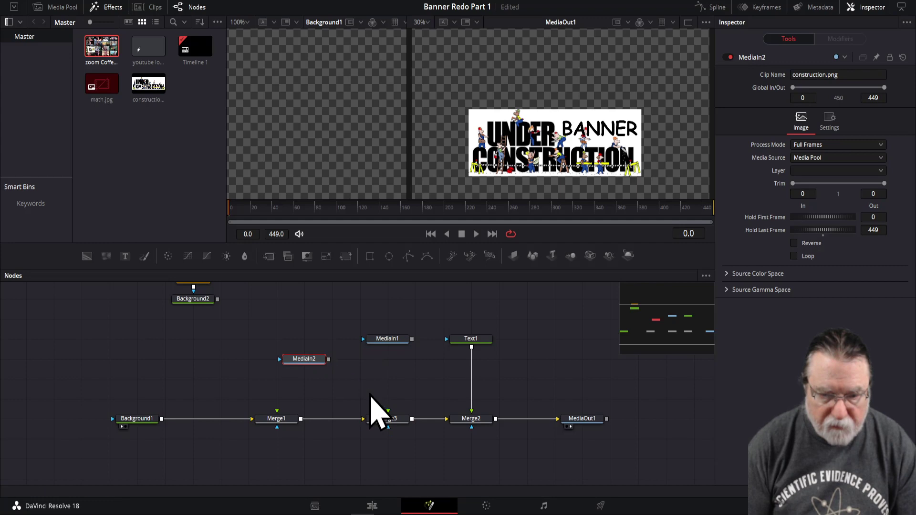
Step: Try MediaIn1 and MediaIn2 in turn as the Merge3 input, finishing with the MediaIn1 group picture connected as foreground
drag(412, 339, 390, 420)
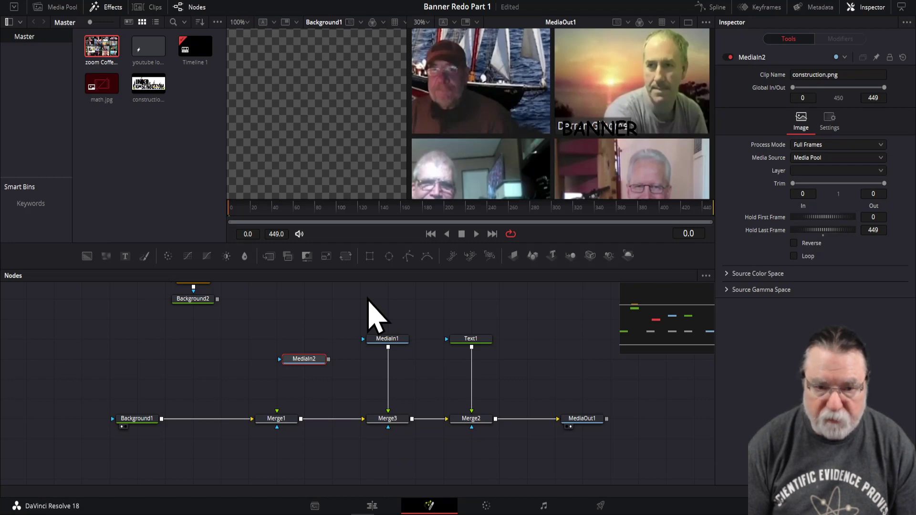
drag(328, 359, 400, 410)
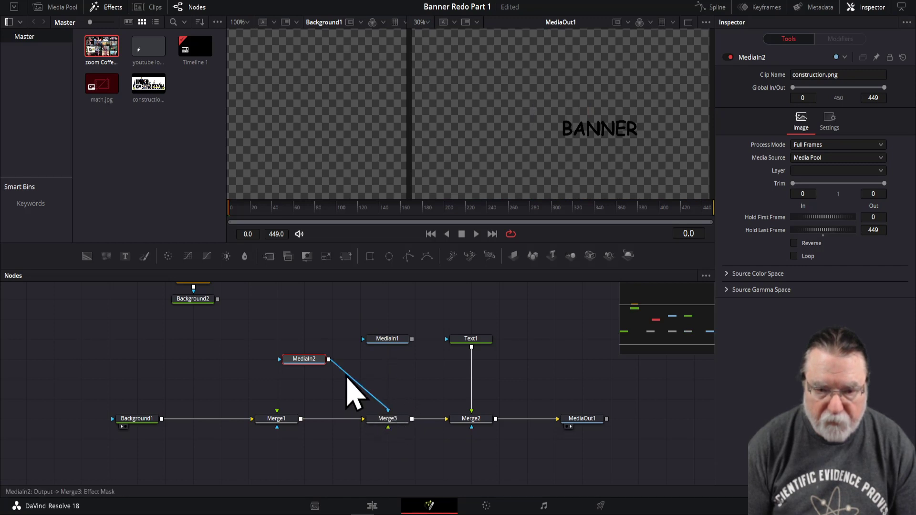
drag(374, 404, 375, 404)
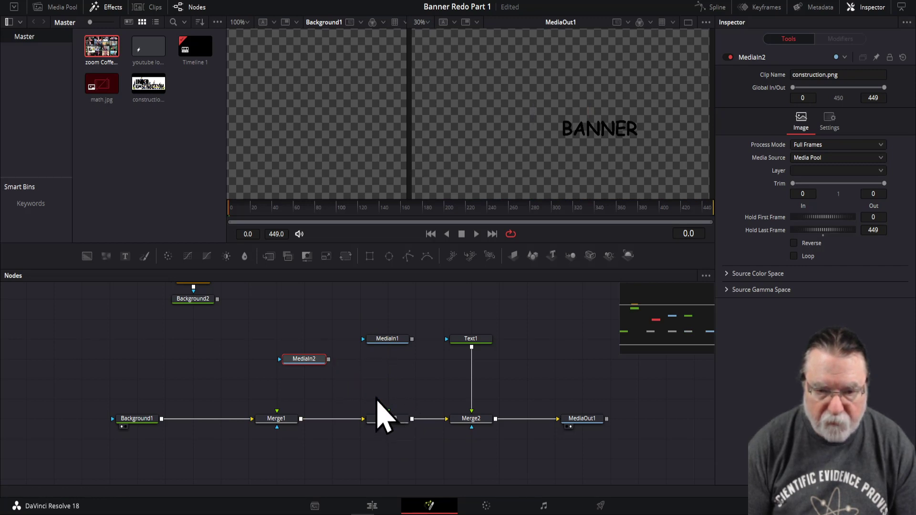
drag(328, 360, 381, 426)
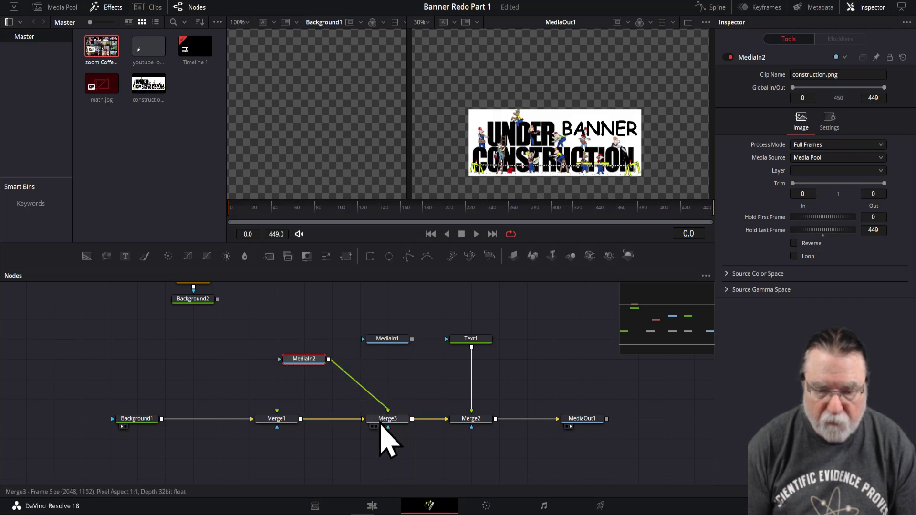
drag(385, 420, 385, 416)
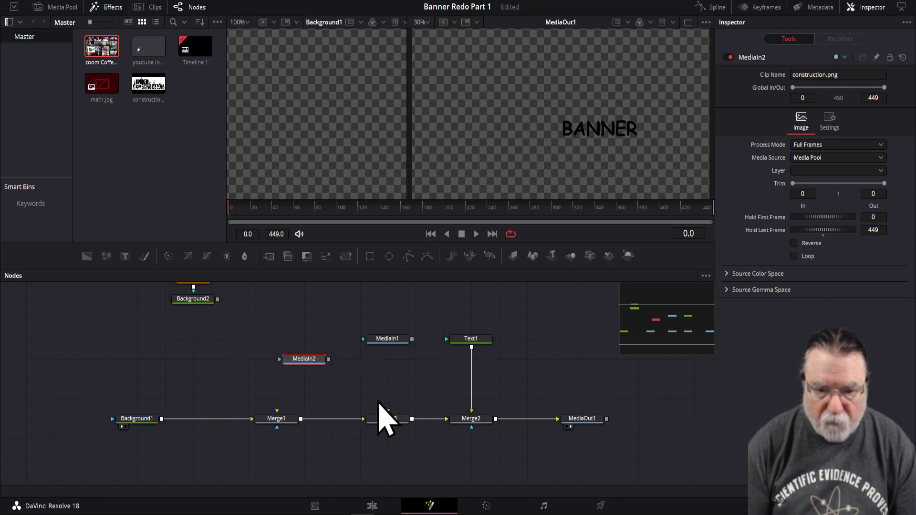
drag(413, 340, 388, 432)
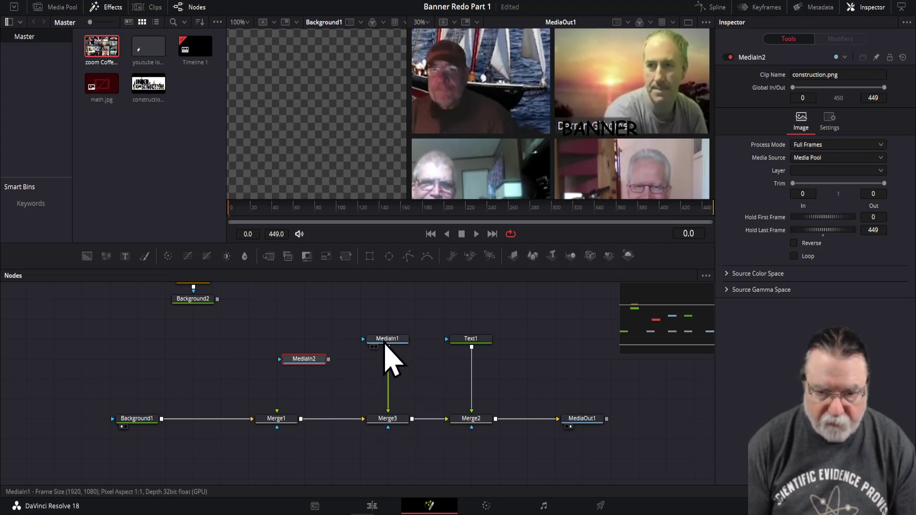
Step: Scale the group picture on Merge3 to size 0.58 and set its center Y to 0.365504
click(386, 420)
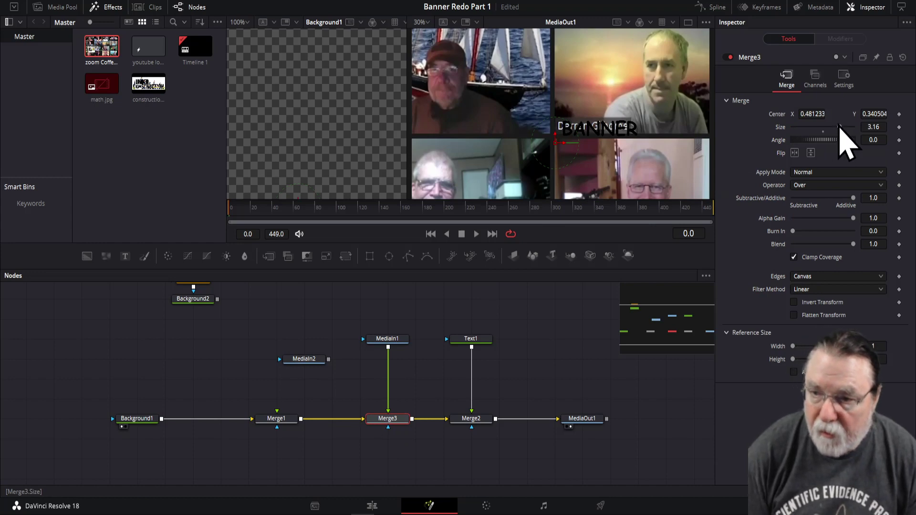
drag(839, 127, 810, 127)
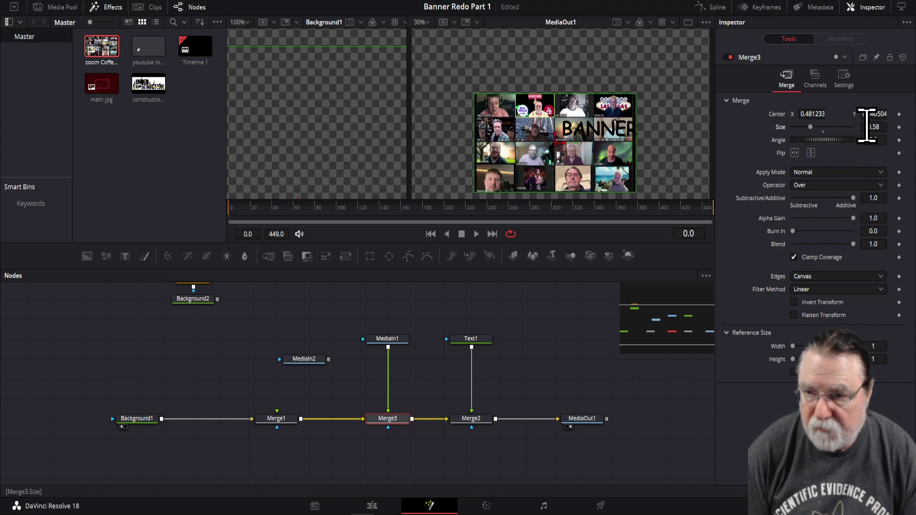
drag(868, 114, 881, 113)
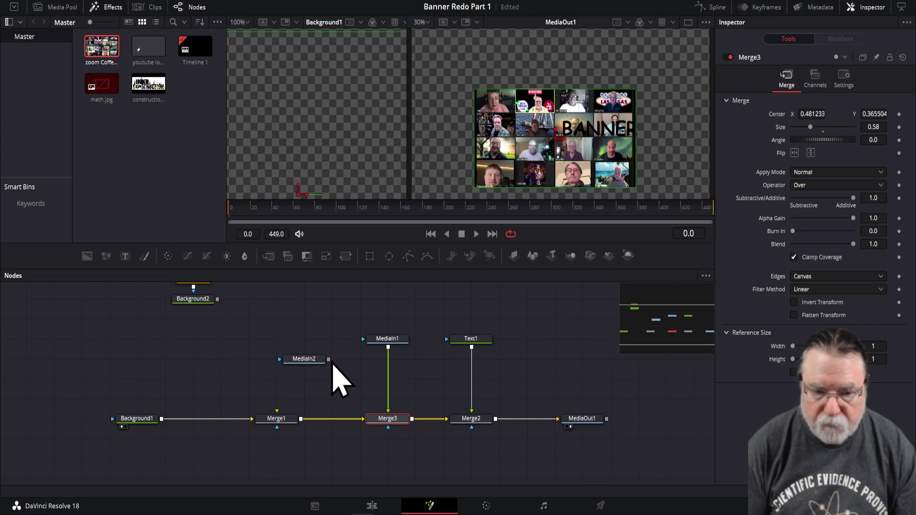
Step: Replace the group picture on Merge3 with MediaIn2 and try its connections, leaving both media nodes disconnected
drag(328, 359, 355, 345)
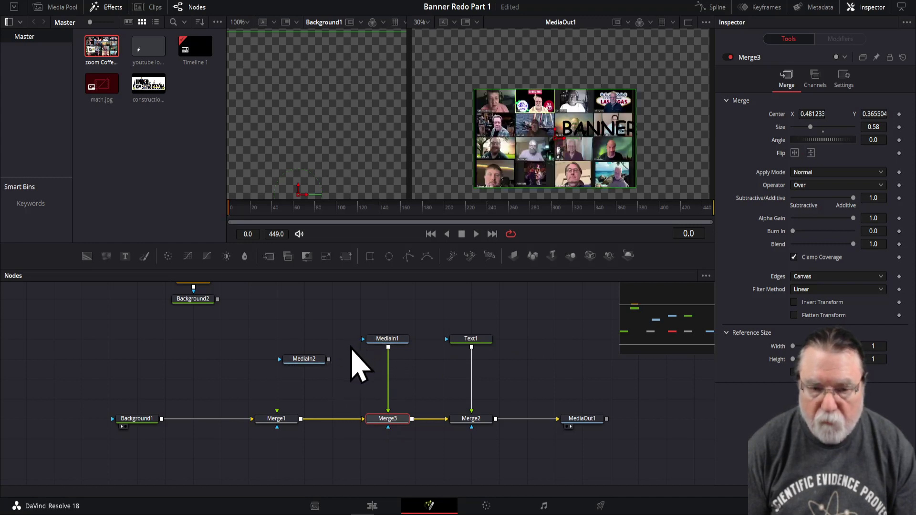
drag(329, 358, 388, 434)
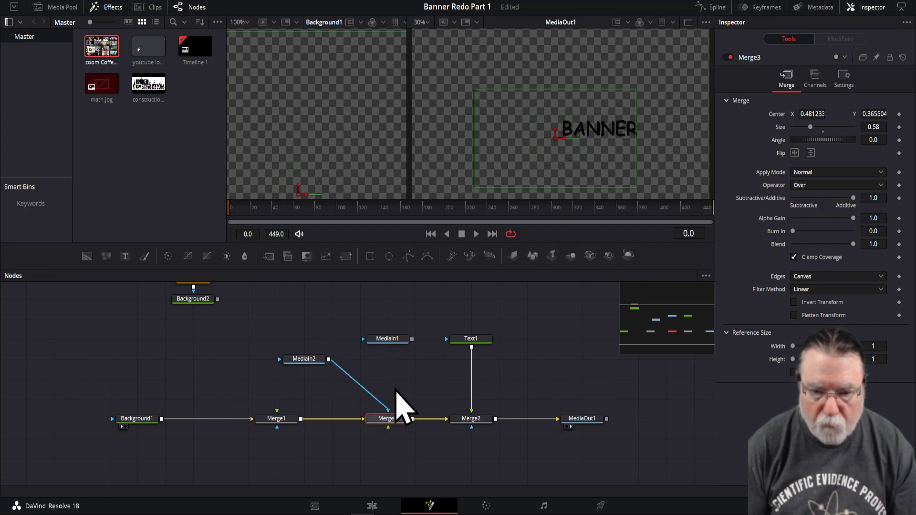
drag(394, 395, 398, 363)
drag(373, 396, 374, 405)
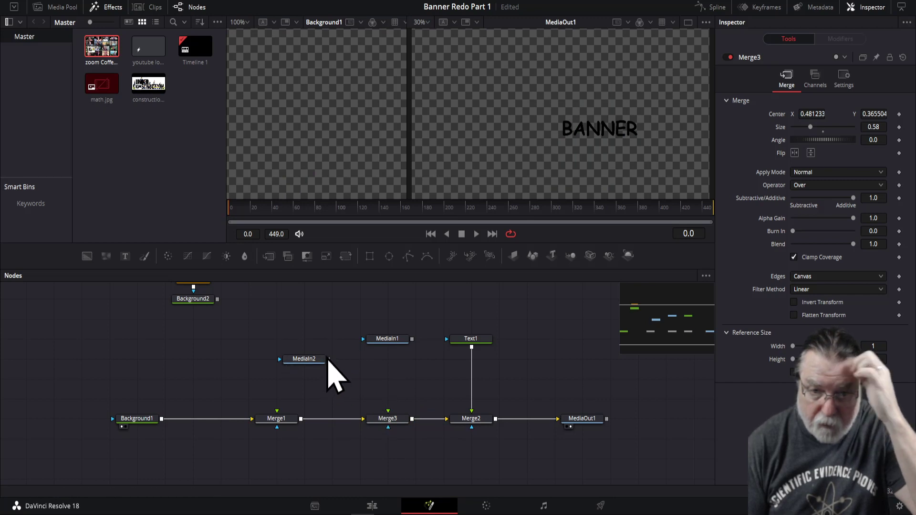
drag(327, 356, 411, 453)
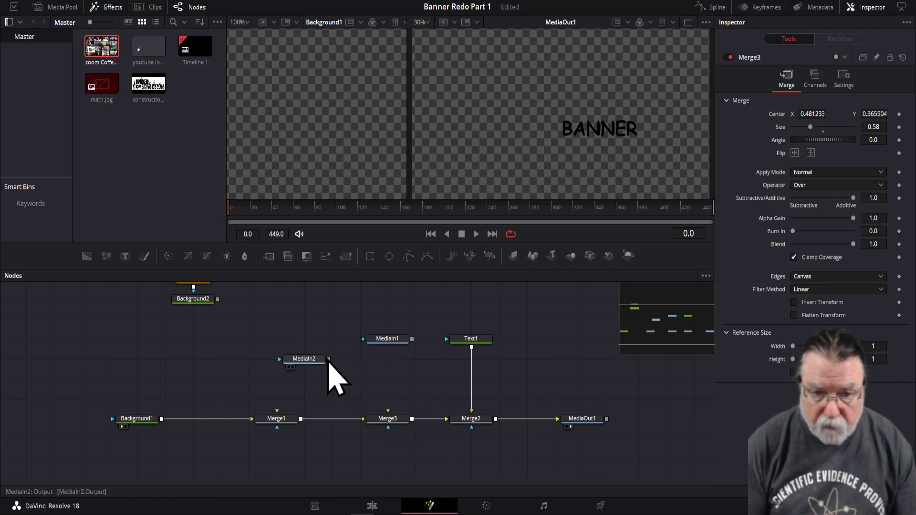
drag(329, 360, 379, 404)
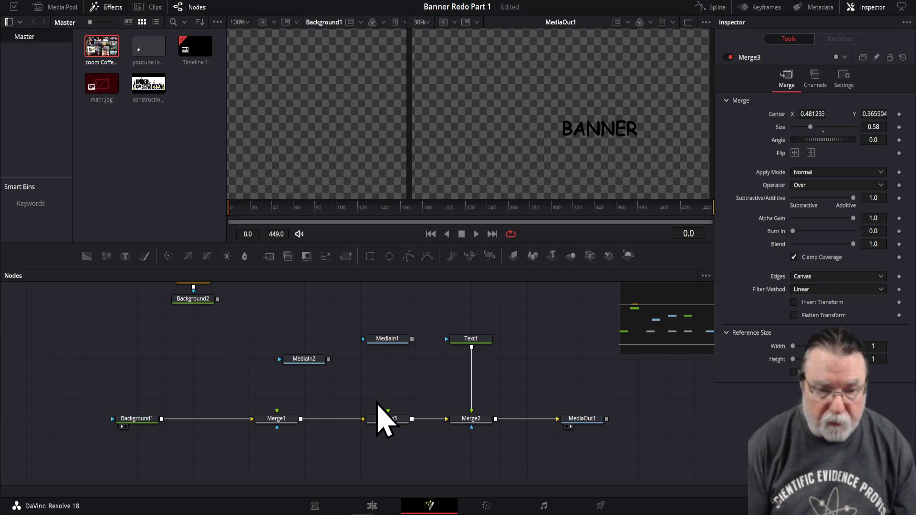
Step: Place zoom Coffee Cup Final AAA.jpg after the YouTube clip on timeline track V2 and convert it to a Fusion clip
click(371, 506)
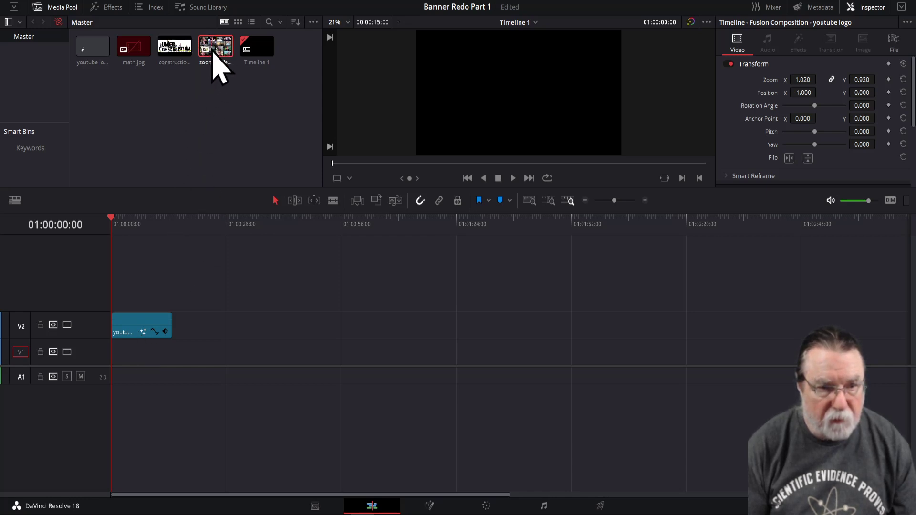
drag(215, 58, 249, 328)
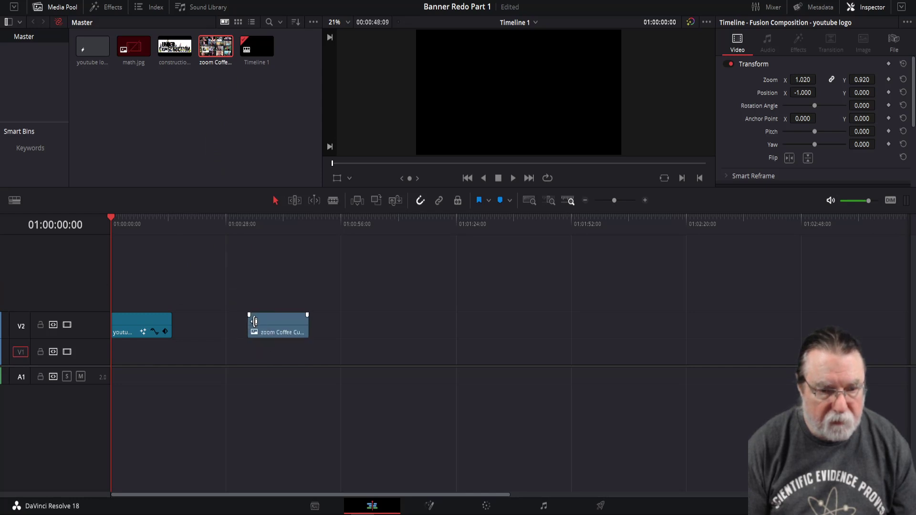
right_click(285, 329)
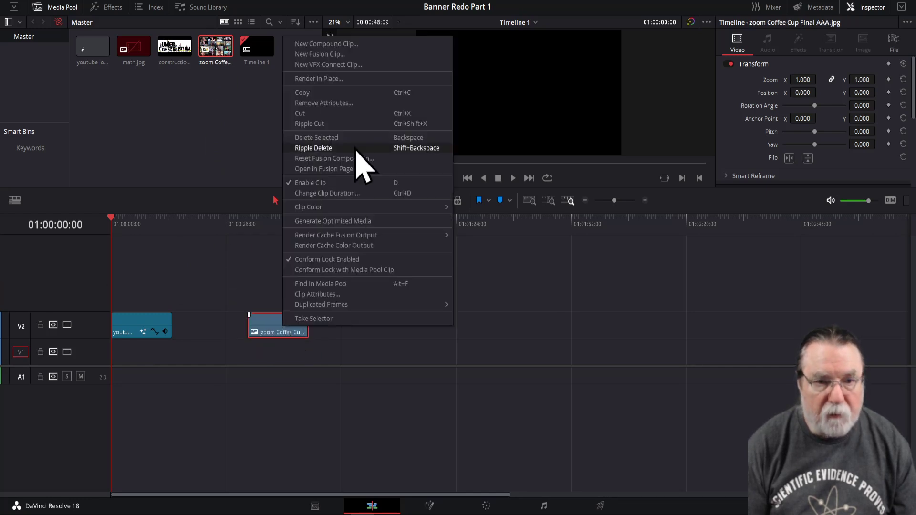
click(334, 54)
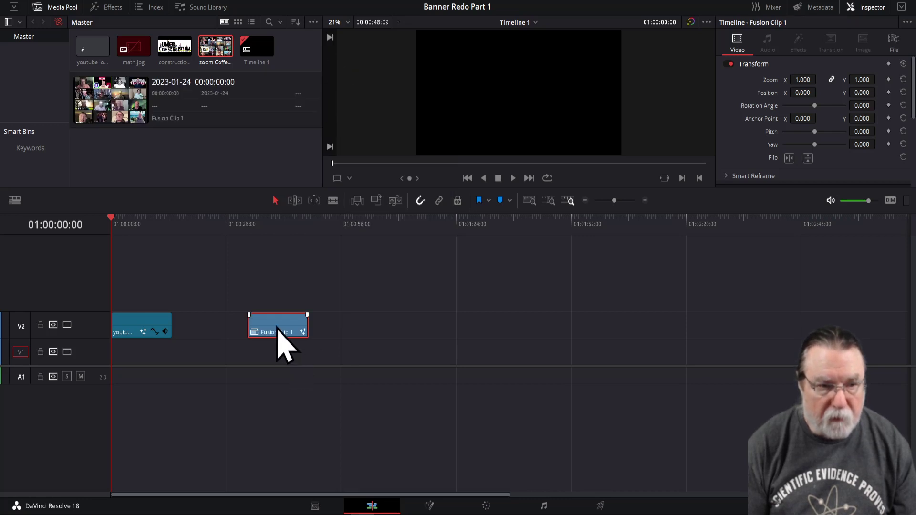
Step: Reconnect MediaIn1 to Merge3 in the Fusion composition, and preview the Fusion clip in the edit timeline
click(430, 507)
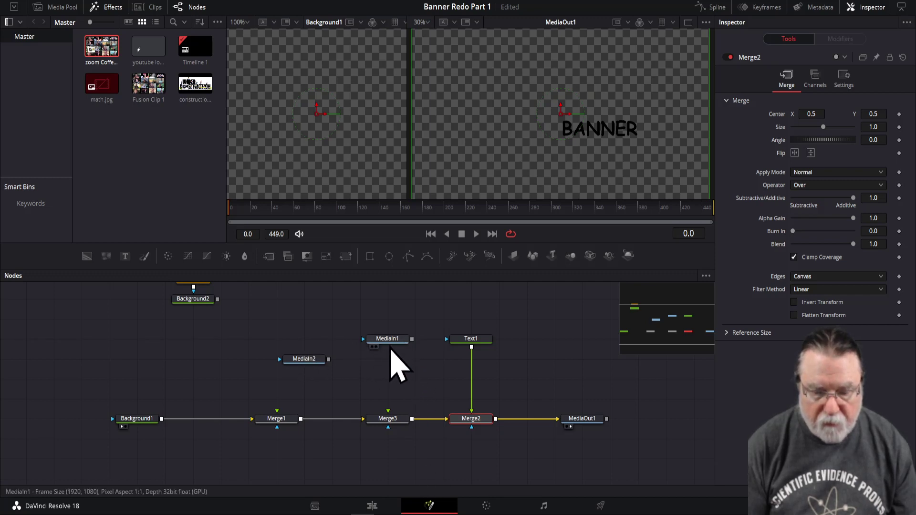
drag(412, 339, 390, 427)
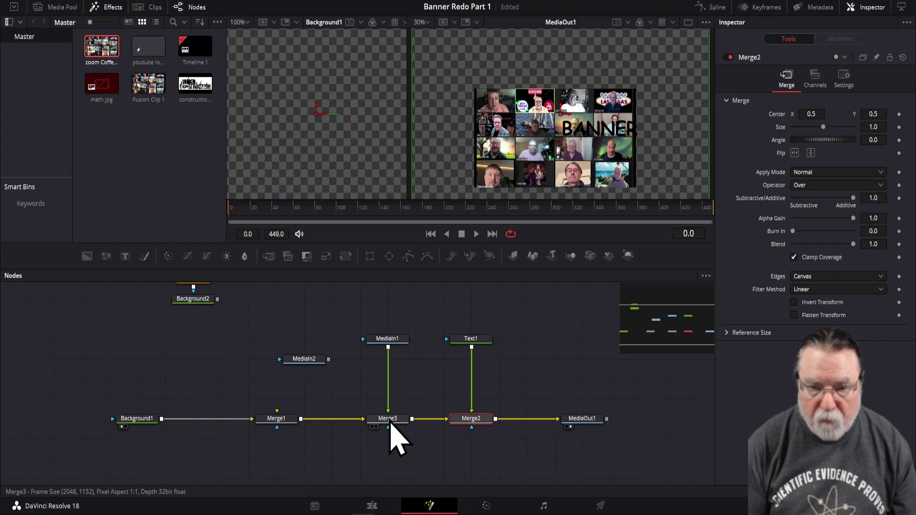
click(372, 506)
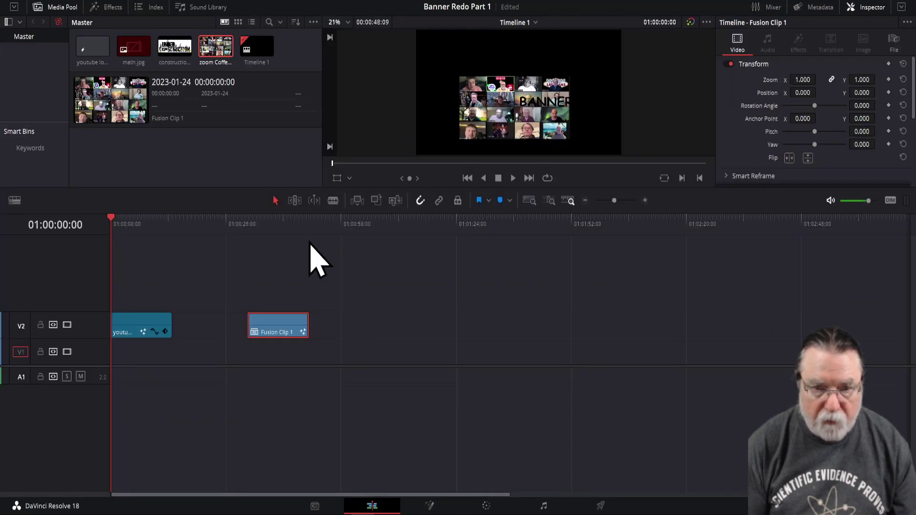
click(291, 224)
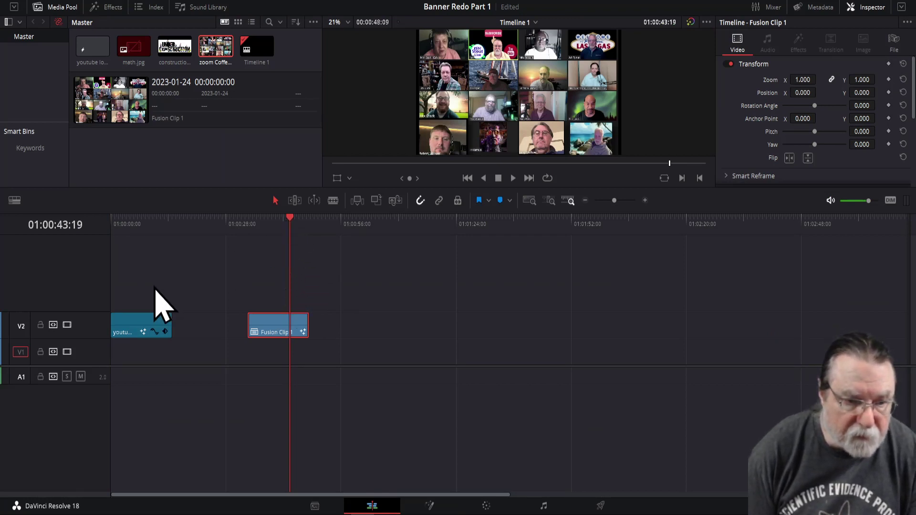
Step: Delete both clips from the V2 track to empty the timeline, and save the project
drag(149, 258, 364, 367)
key(Delete)
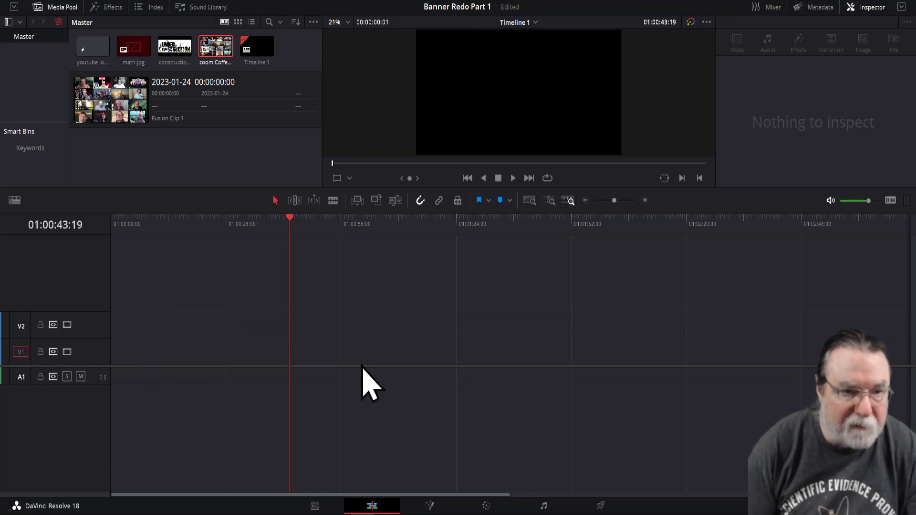
key(ctrl+s)
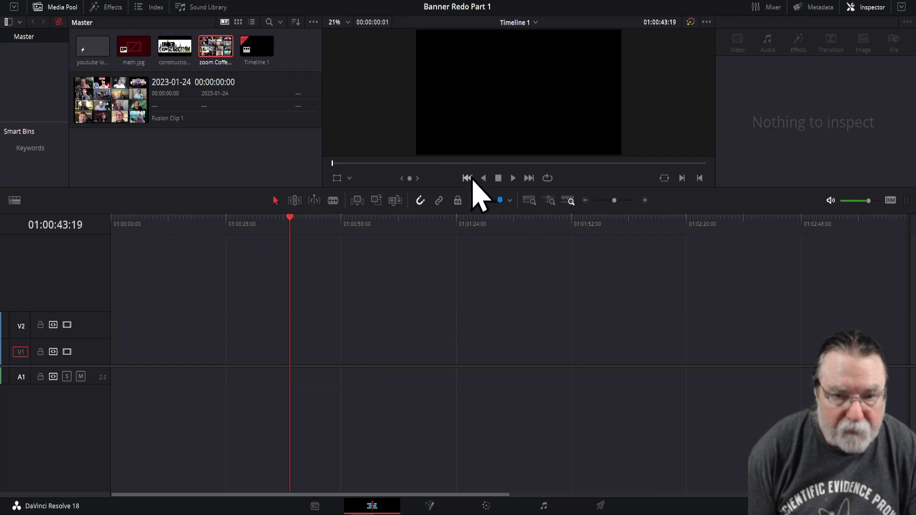
Step: Return the playhead to the timeline start and remove Fusion Clip 1 permanently from the media pool
click(468, 178)
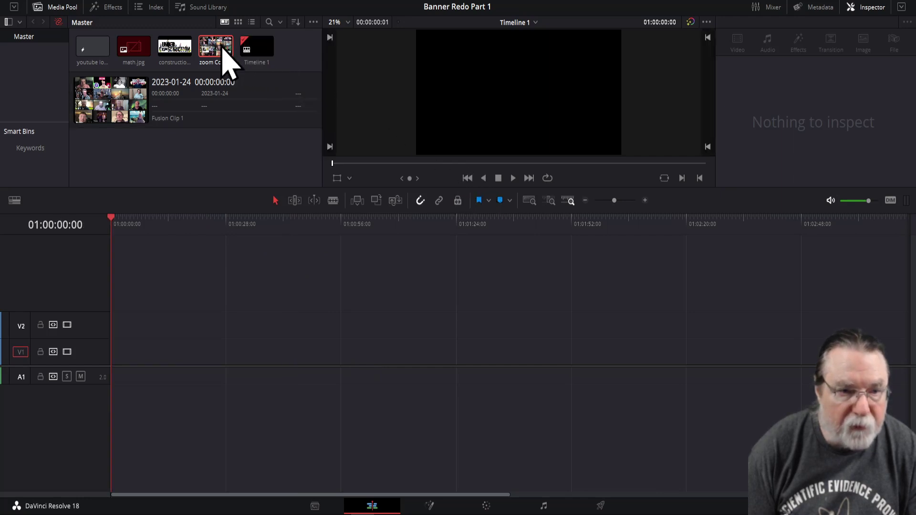
click(215, 112)
right_click(199, 97)
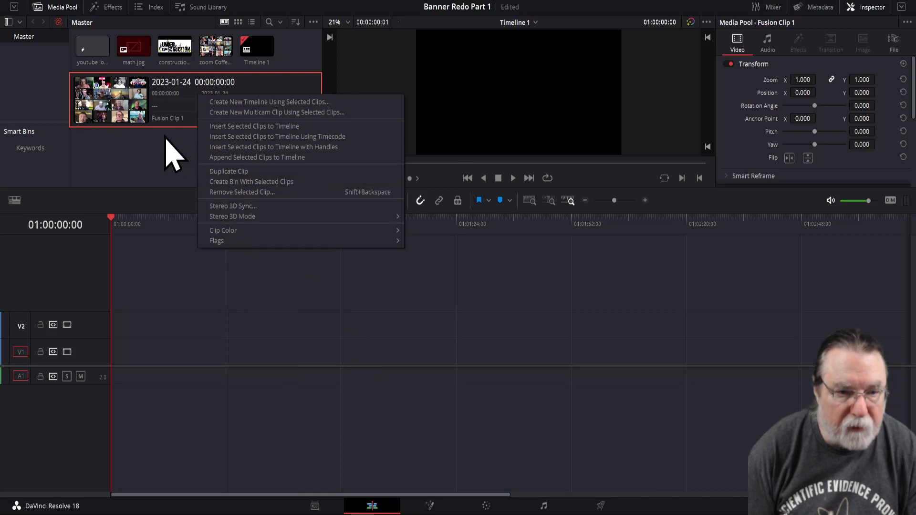
key(shift+BackSpace)
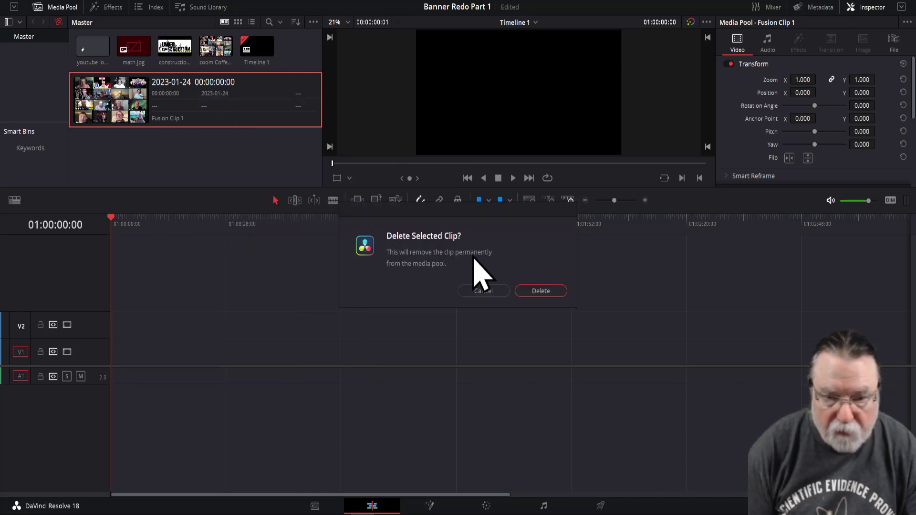
click(539, 291)
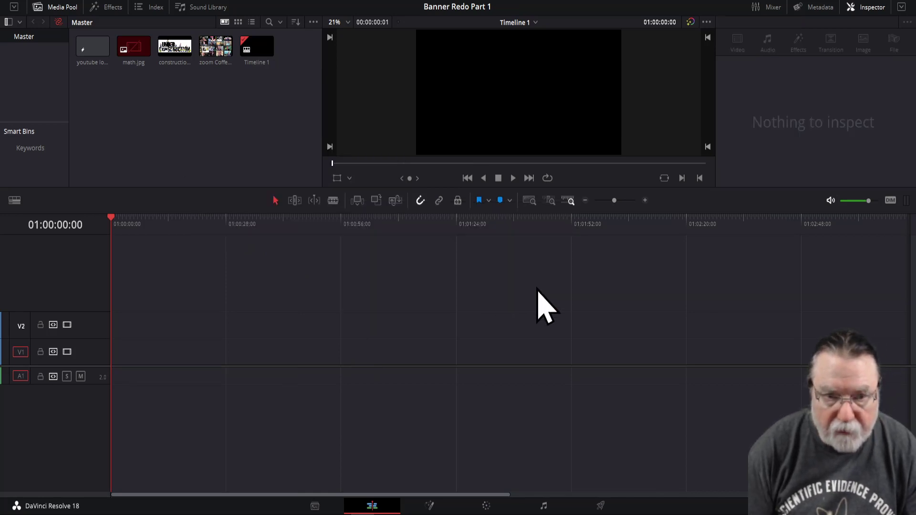
Step: Place zoom Coffee Cup Final AAA.jpg at the start of video track V1 in the edit timeline
click(430, 507)
click(372, 505)
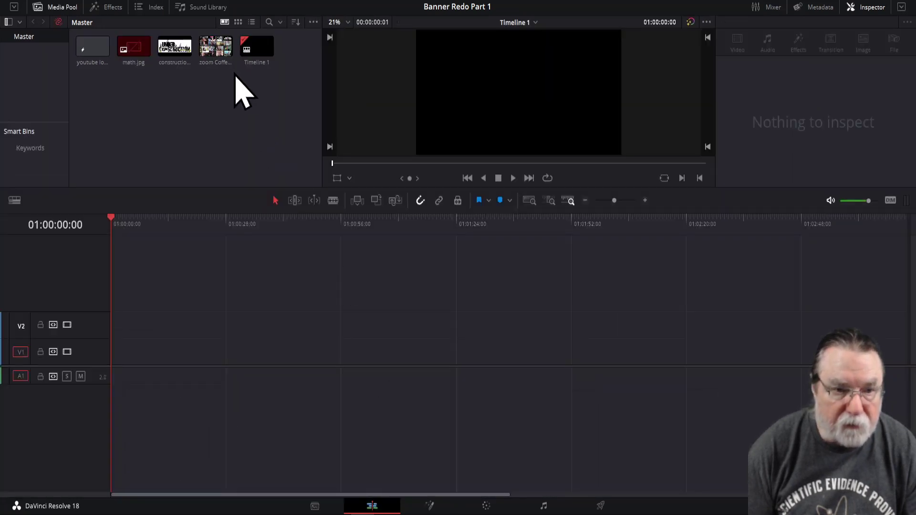
drag(221, 53, 151, 352)
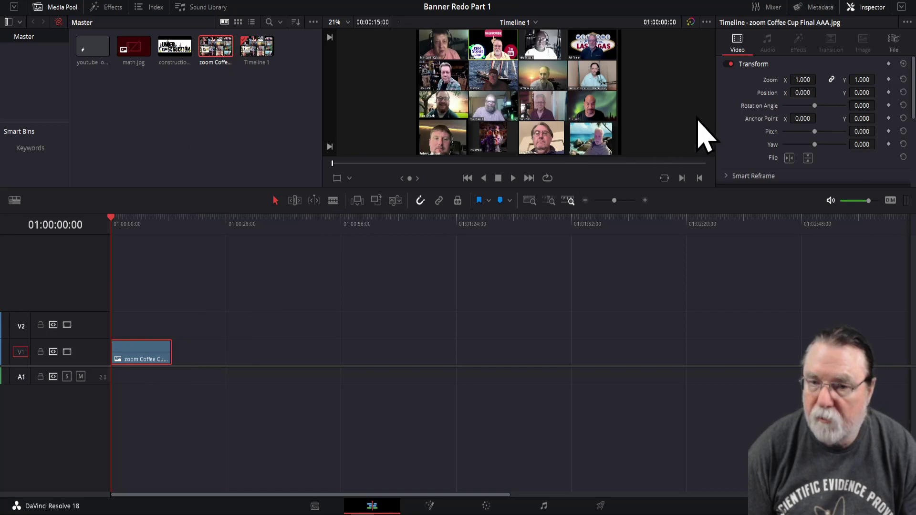
Step: Unlink the group picture's zoom axes and set Zoom X to 0.640, Zoom Y to 0.330 and Position X to 1.000
mouse_move(808, 80)
mouse_down()
mouse_move(799, 81)
mouse_move(818, 79)
mouse_up()
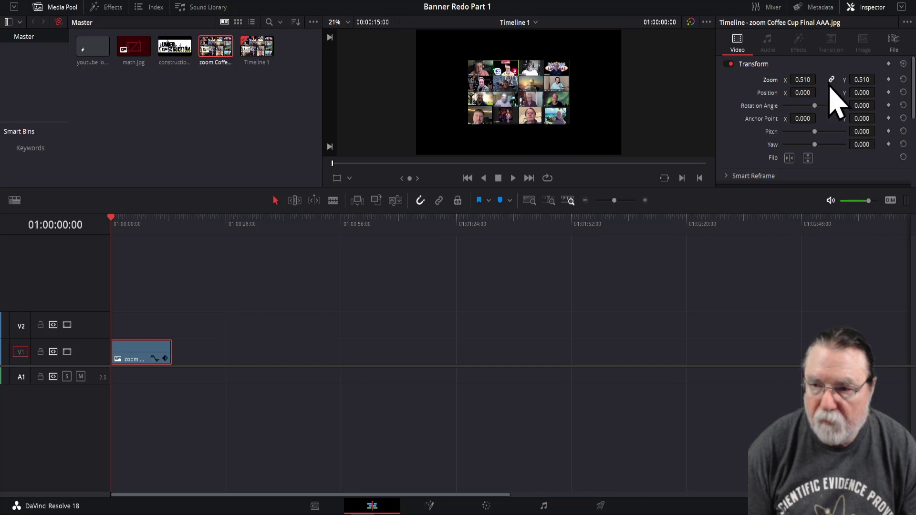
mouse_move(861, 80)
mouse_down()
mouse_move(846, 80)
mouse_move(878, 79)
mouse_up()
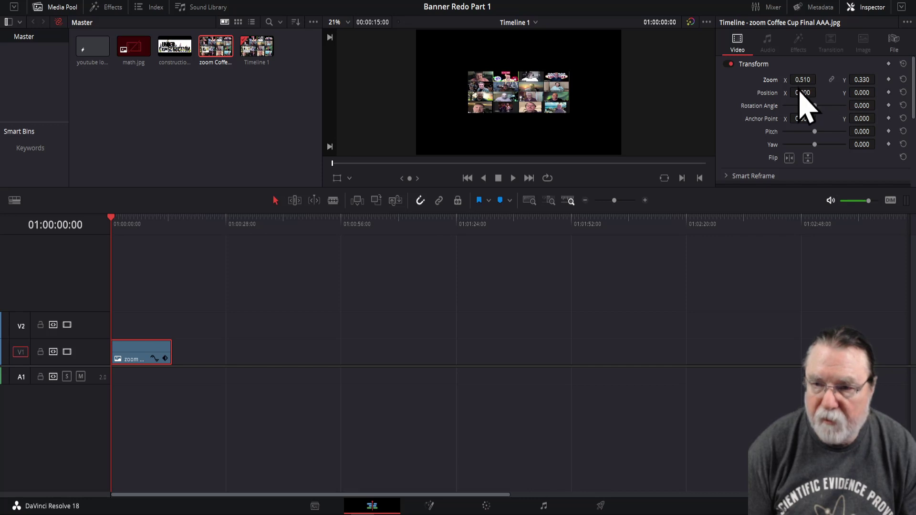
drag(819, 93, 819, 92)
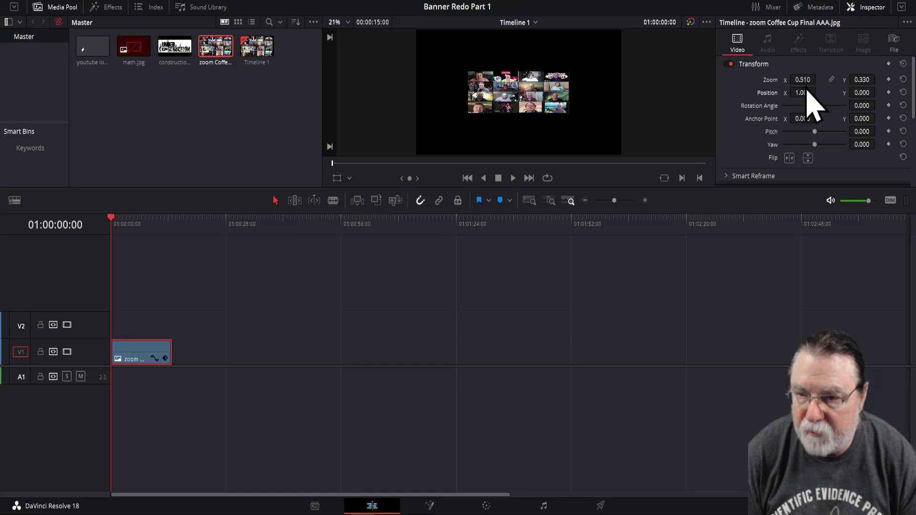
scroll(811, 80, down, 2)
scroll(803, 80, up, 15)
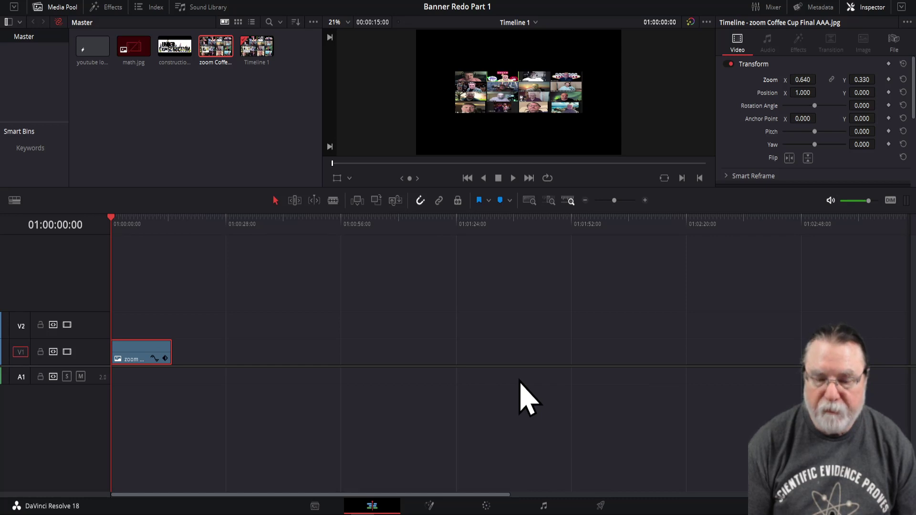
Step: Start a media import and browse Data Drive (D:) through Davinci to the Davinci Resolve Data folder for a logo picture
right_click(170, 110)
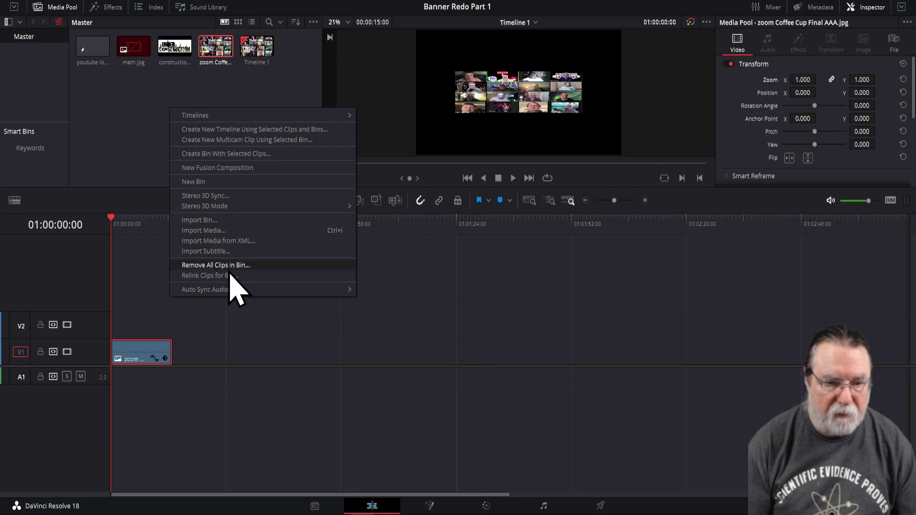
click(221, 231)
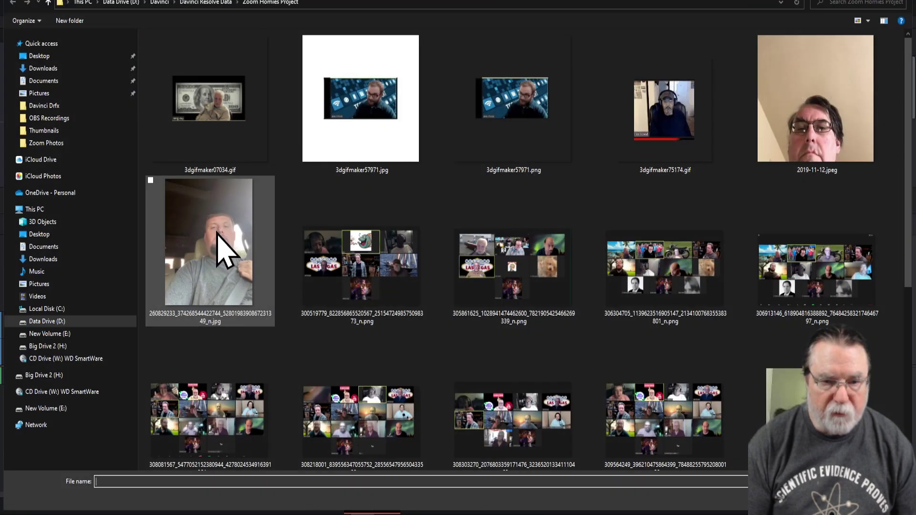
click(44, 321)
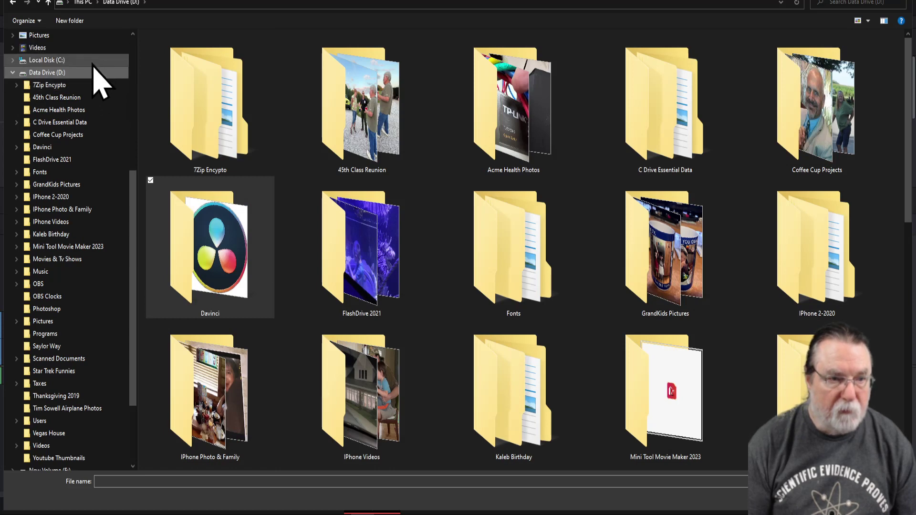
click(46, 148)
click(206, 237)
double_click(206, 238)
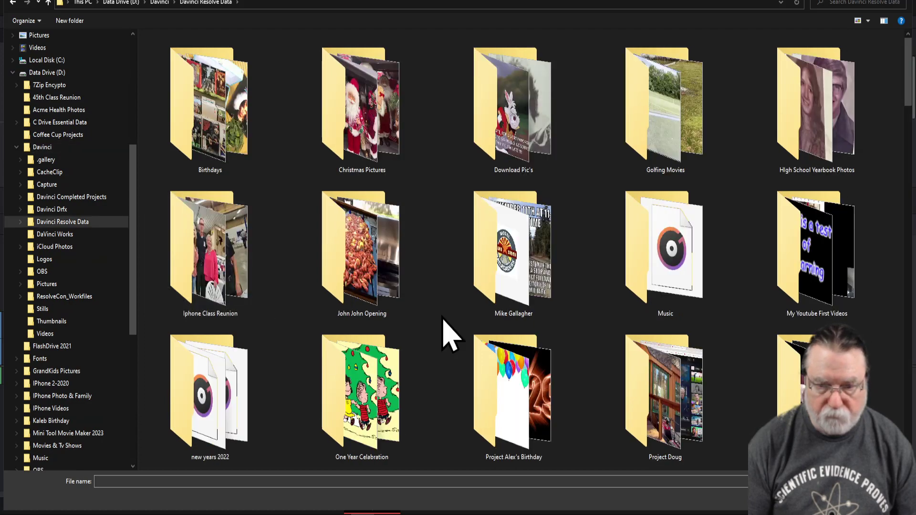
scroll(620, 372, down, 5)
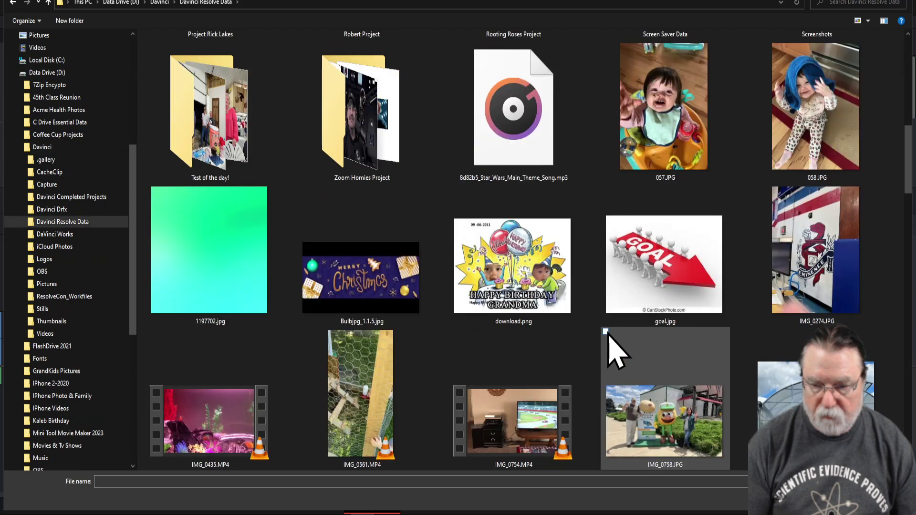
scroll(616, 353, up, 5)
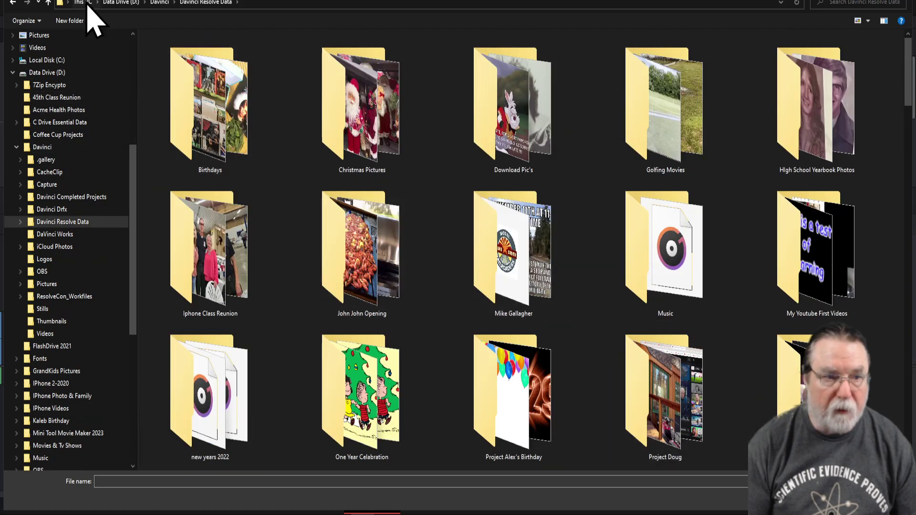
Step: Import YoutubeLogo_2.1.jpg from the Davinci Thumbnails folder and place it on track V3, beyond the end of the group picture
click(48, 2)
double_click(651, 386)
scroll(630, 340, down, 5)
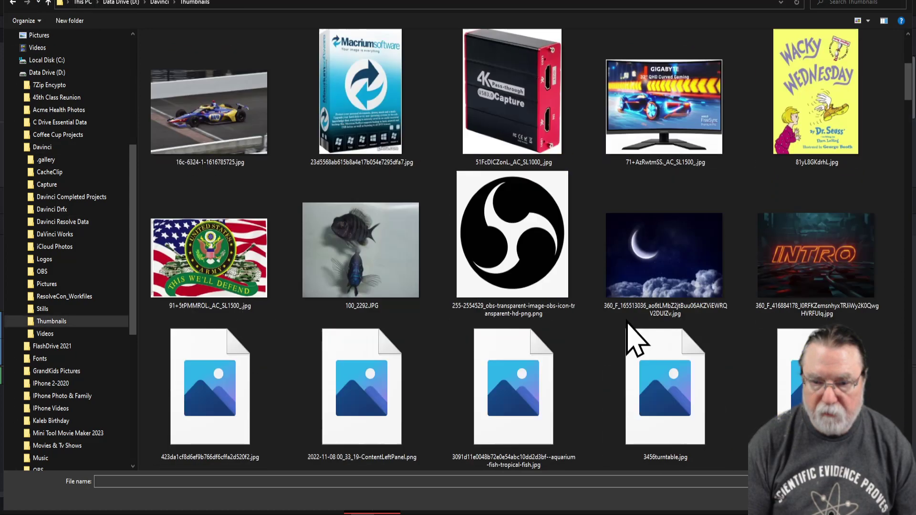
scroll(626, 322, down, 15)
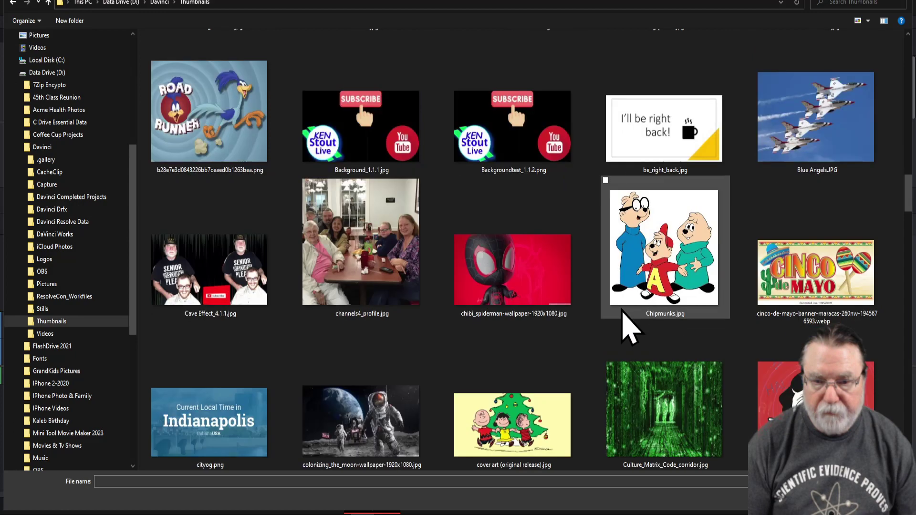
scroll(628, 329, down, 15)
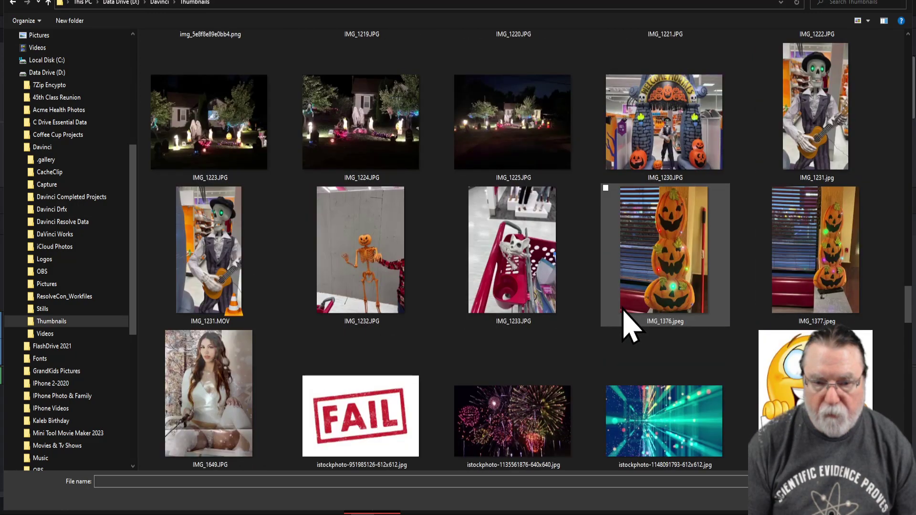
scroll(629, 327, down, 4)
scroll(629, 327, down, 8)
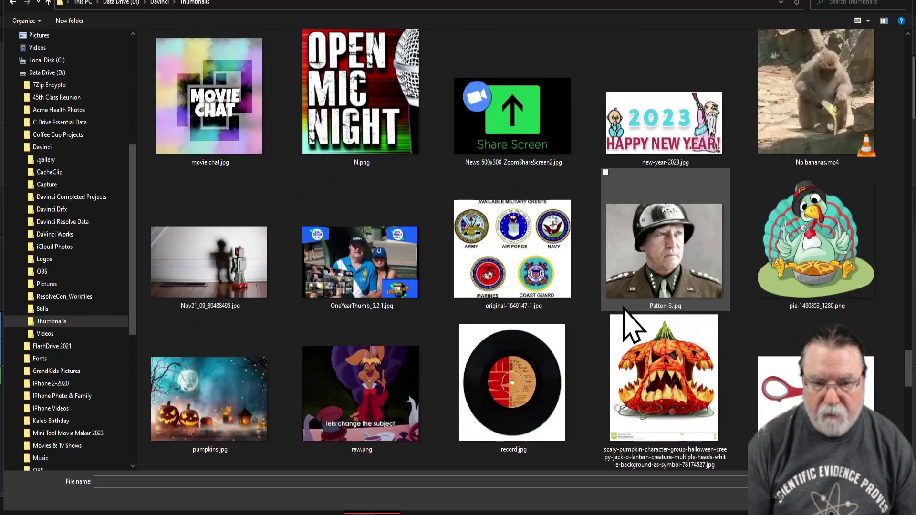
scroll(629, 314, down, 8)
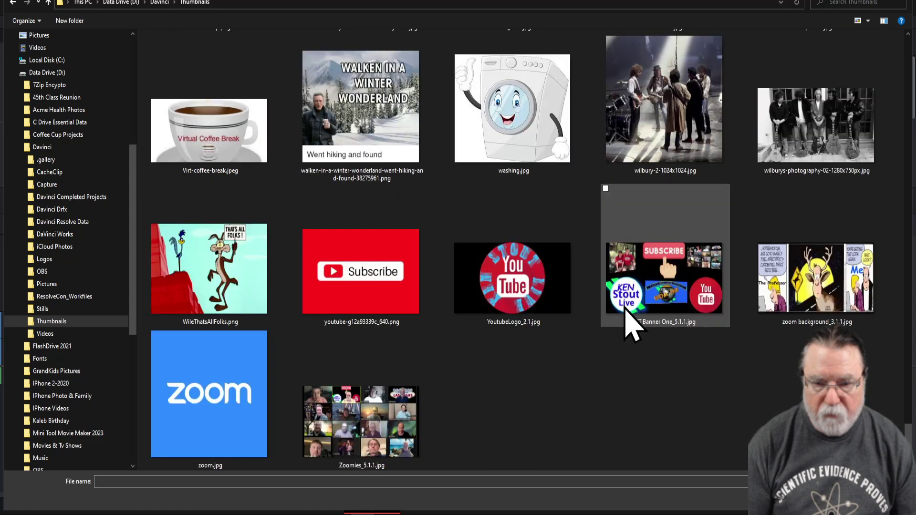
click(525, 287)
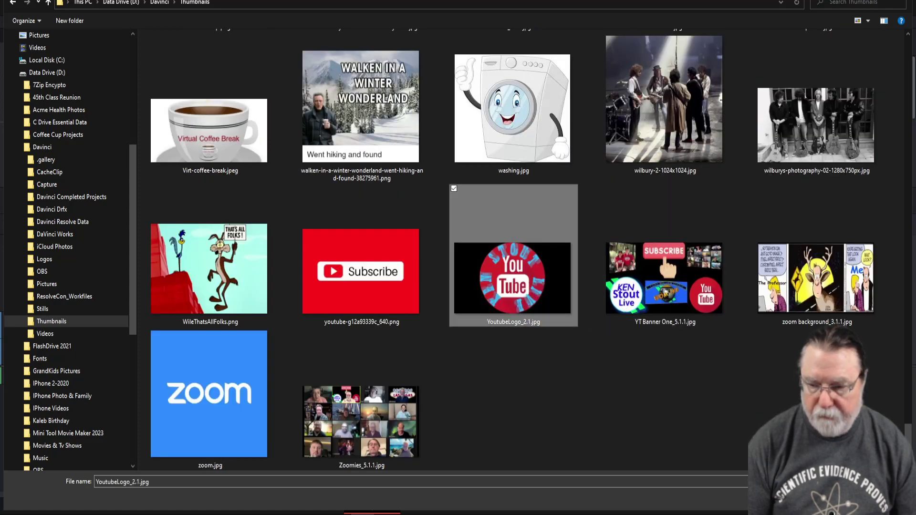
key(Return)
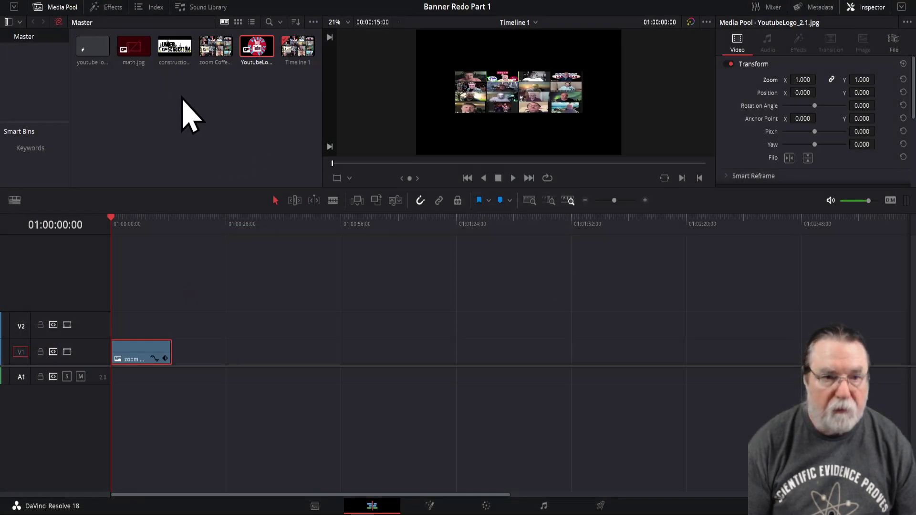
drag(256, 50, 260, 293)
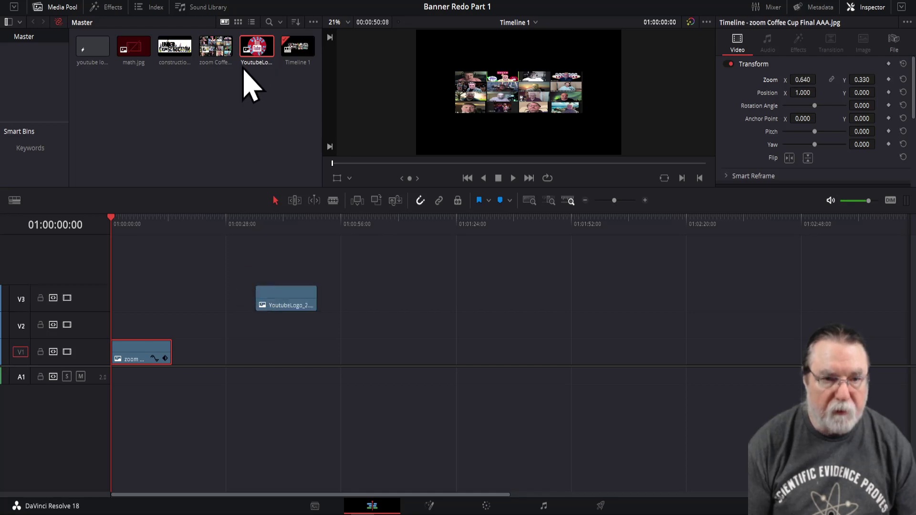
Step: Import DaVinci-Resolve-Studio_600x600.jpg from the Thumbnails folder and place it on track V3 after the YouTube logo clip
right_click(175, 86)
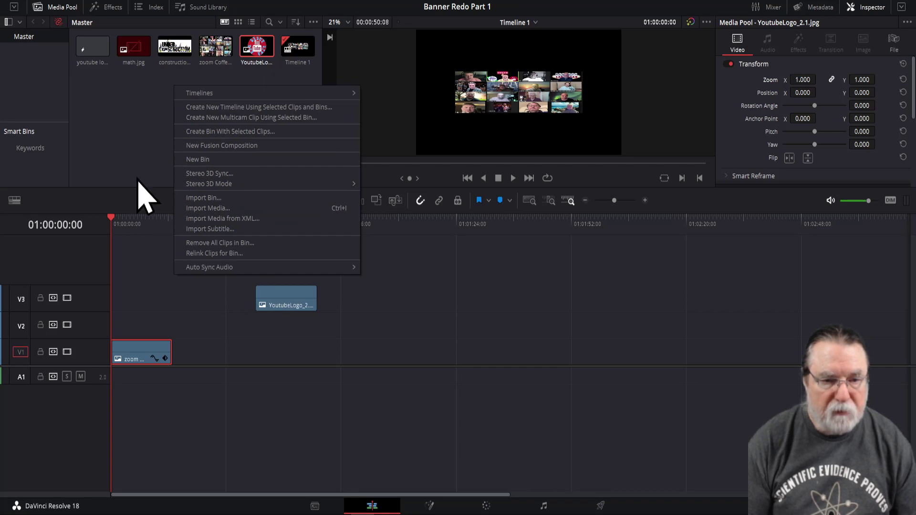
click(200, 208)
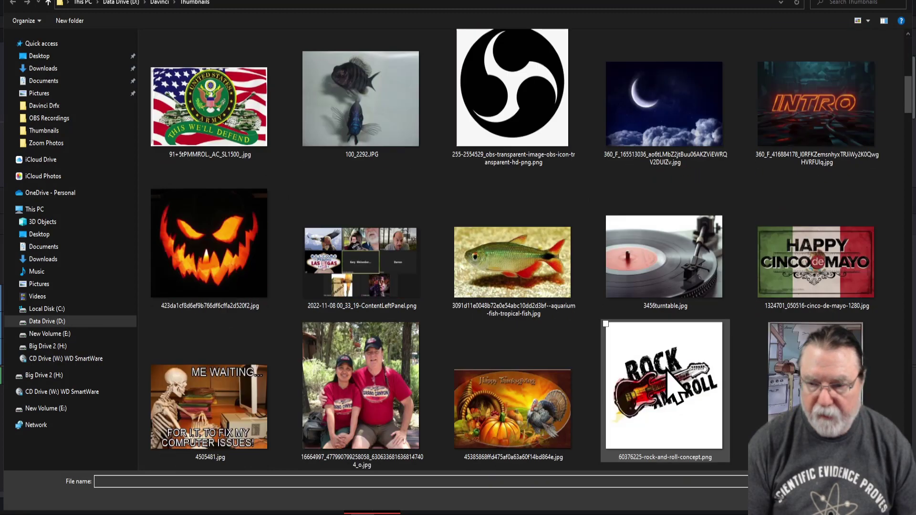
scroll(668, 391, down, 10)
scroll(675, 386, down, 5)
scroll(666, 370, down, 15)
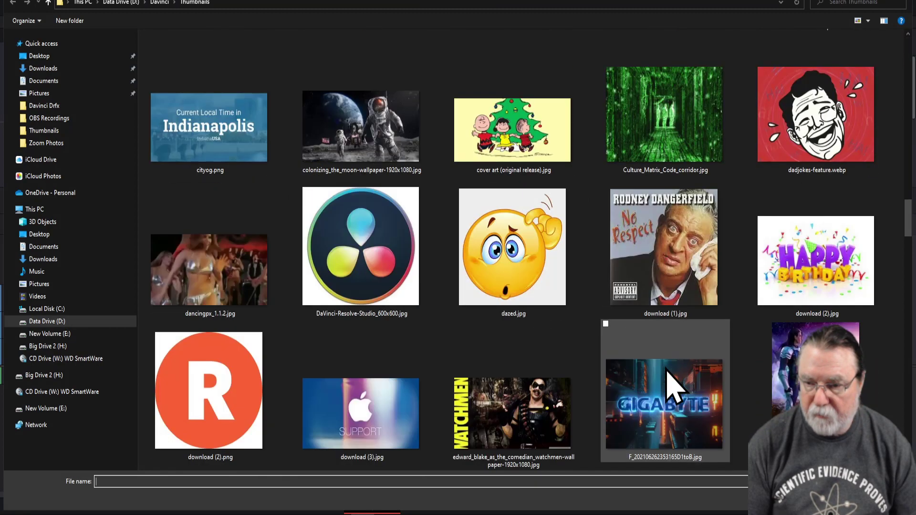
scroll(665, 366, up, 5)
scroll(670, 381, down, 20)
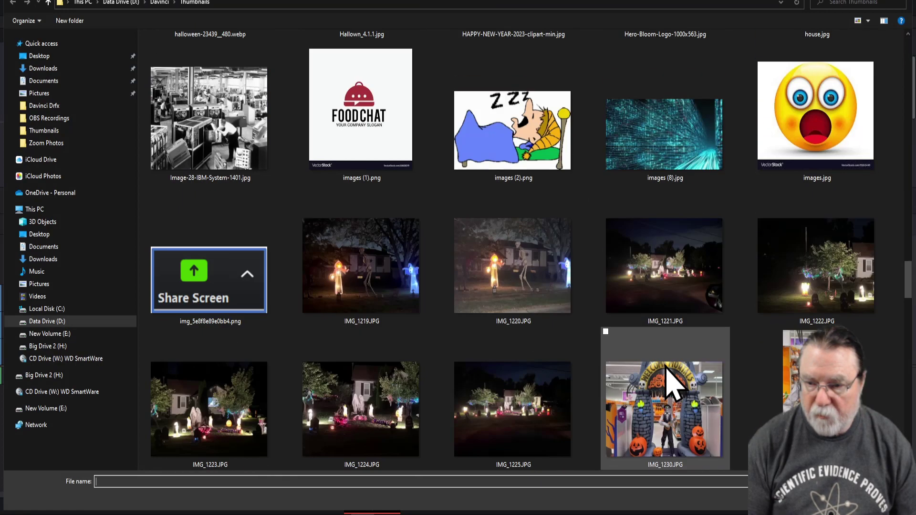
scroll(673, 384, down, 5)
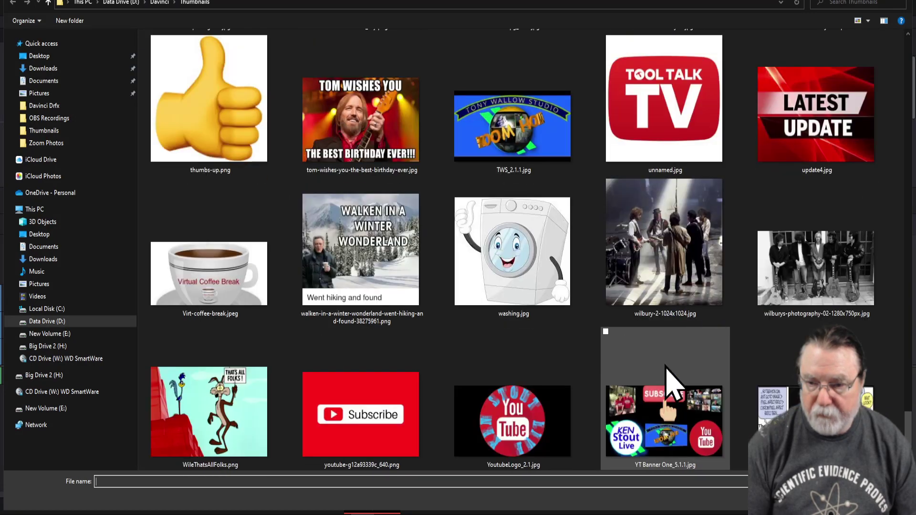
scroll(670, 382, down, 3)
scroll(672, 384, up, 15)
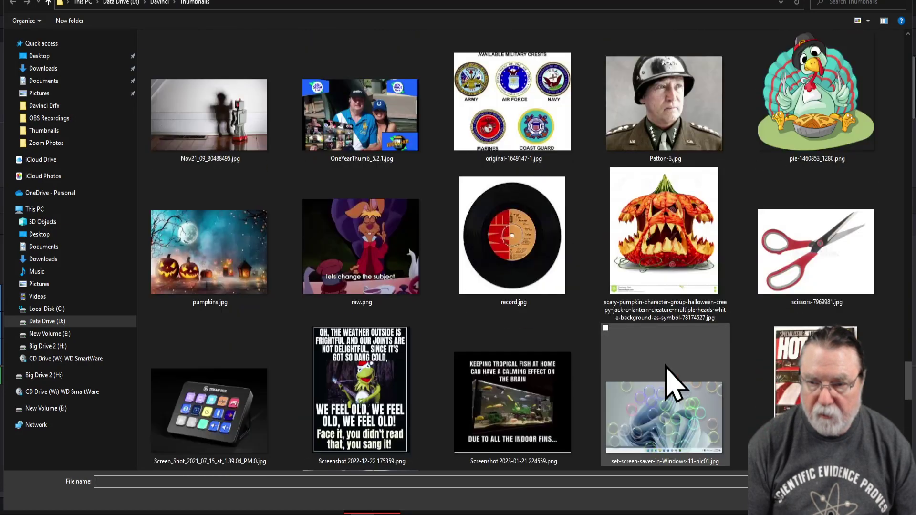
scroll(672, 384, up, 8)
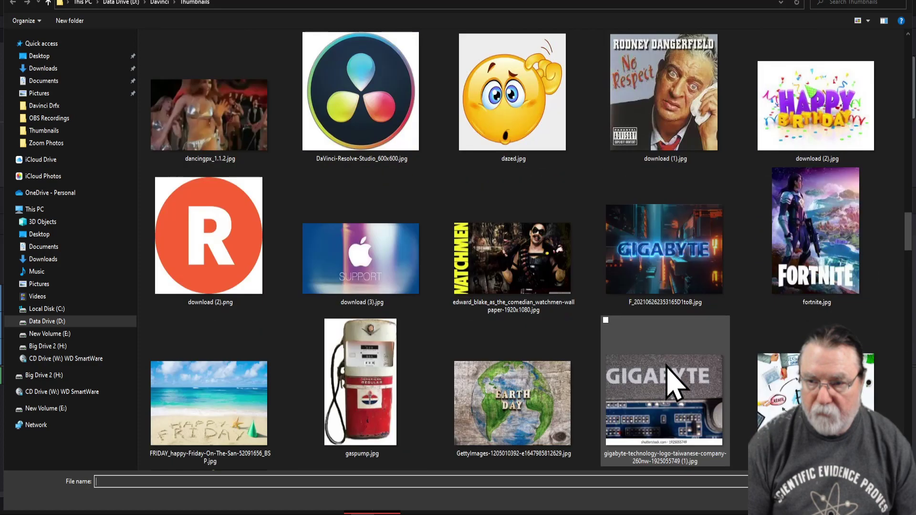
scroll(673, 384, up, 3)
click(411, 369)
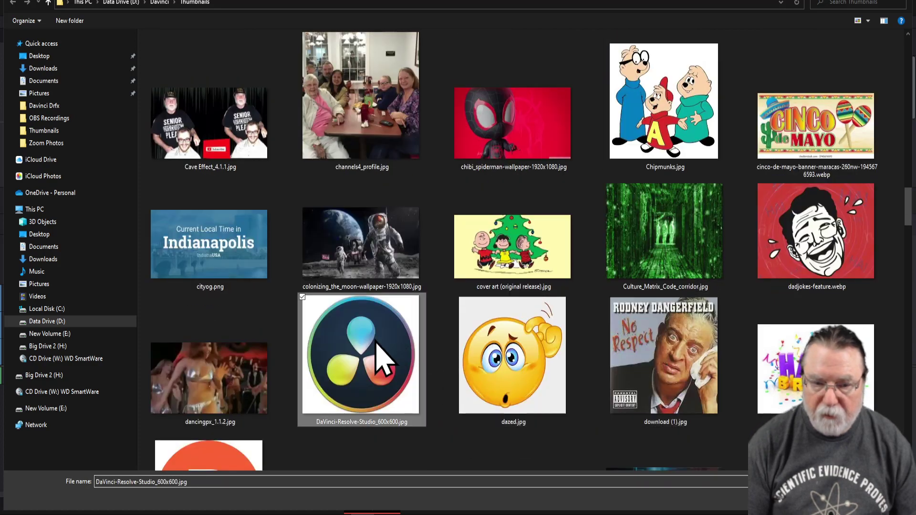
key(Return)
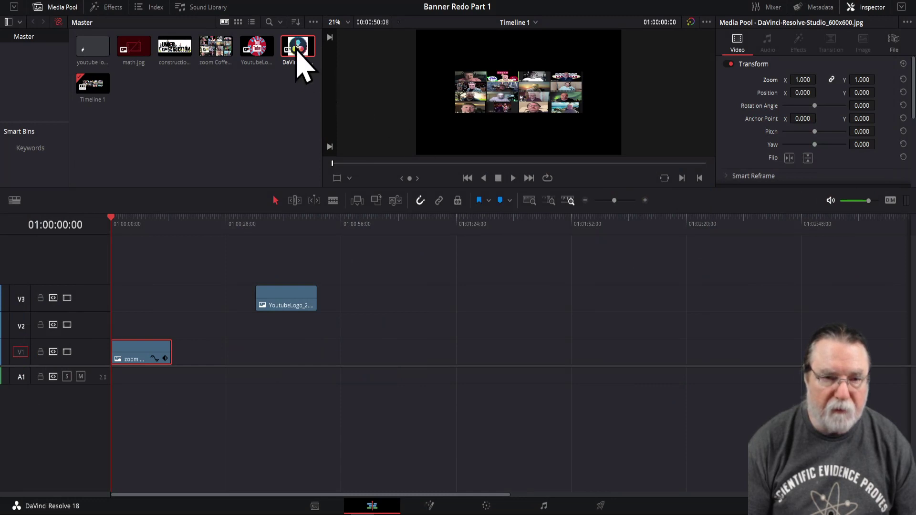
drag(296, 51, 378, 295)
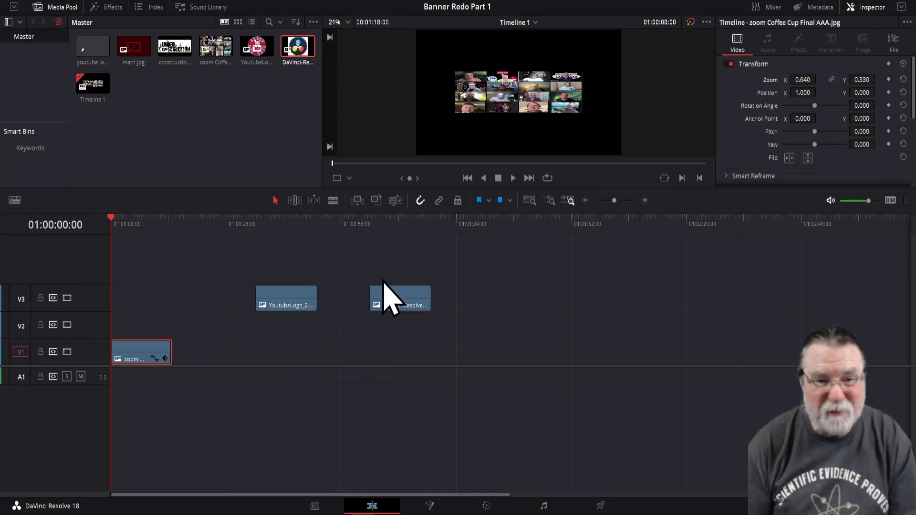
Step: Stack the YouTube logo on V2 and the DaVinci Resolve logo on V3 at the timeline start, undoing the misplaced drop onto V2
click(290, 301)
drag(290, 301, 156, 341)
drag(391, 304, 132, 318)
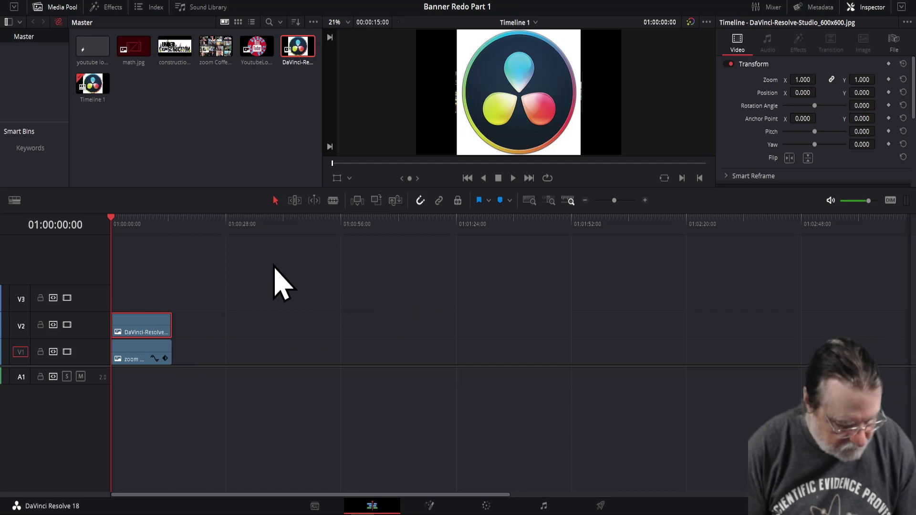
key(ctrl+z)
key(ctrl+z)
drag(389, 300, 129, 299)
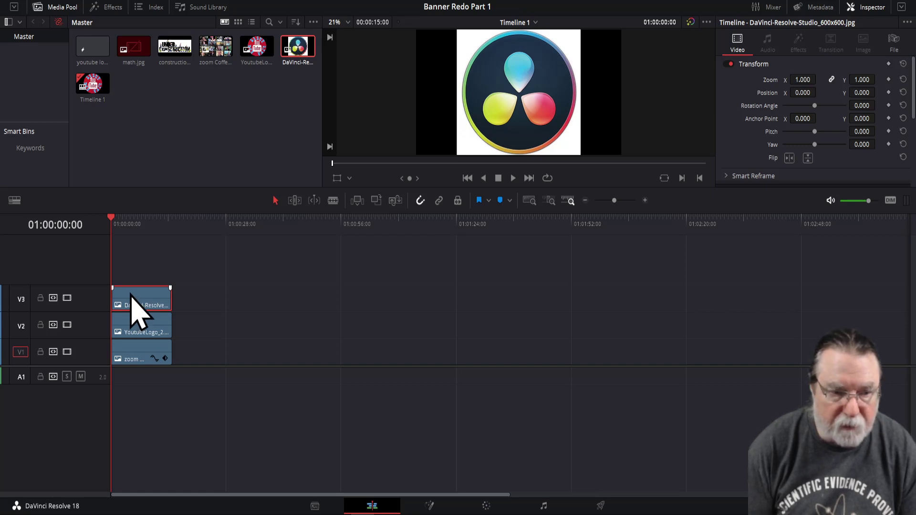
Step: Stagger the clips so the YouTube logo on V2 follows the group picture and the DaVinci Resolve logo on V3 follows it, and save
drag(134, 310, 310, 310)
drag(143, 334, 210, 337)
drag(307, 303, 251, 305)
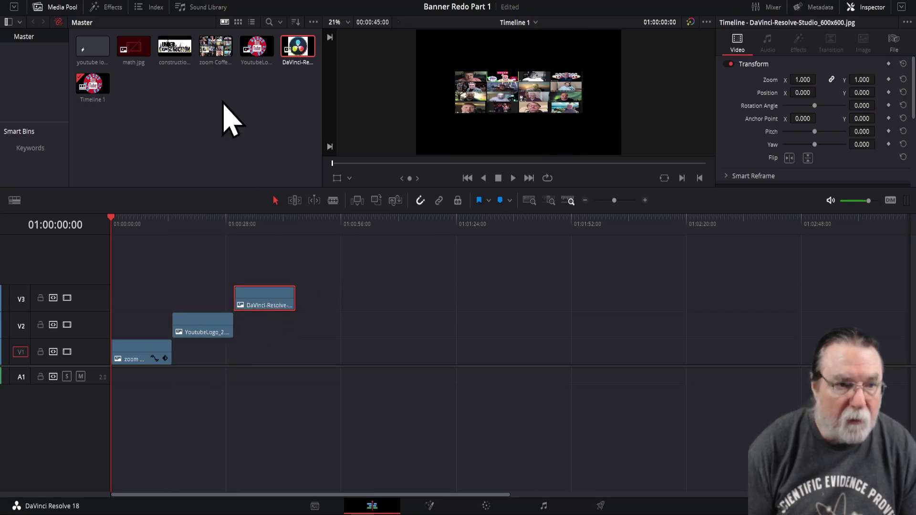
key(ctrl+s)
Step: Create a new bin named Logos in the Master bin of the media pool
click(58, 11)
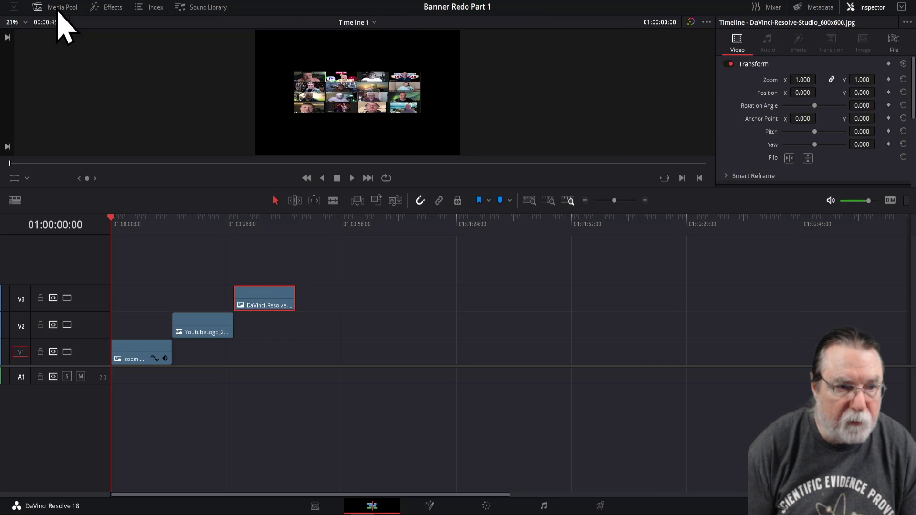
click(60, 10)
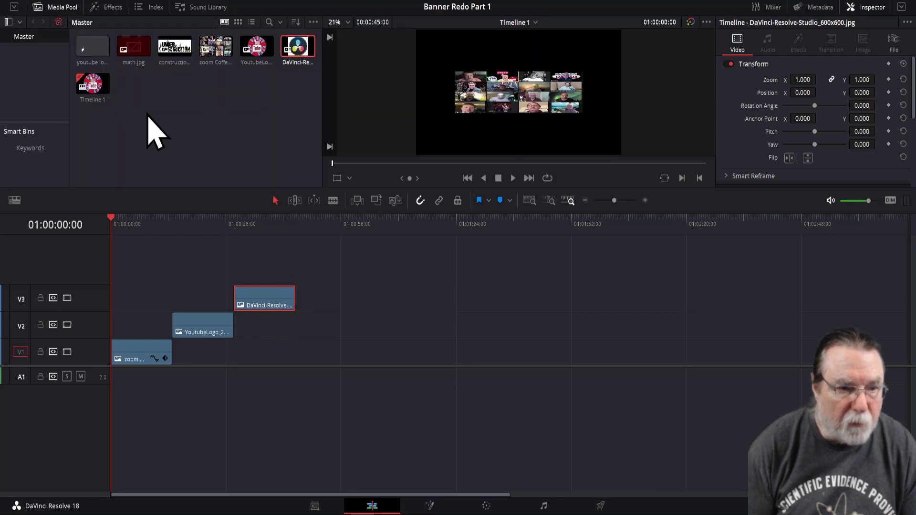
right_click(148, 114)
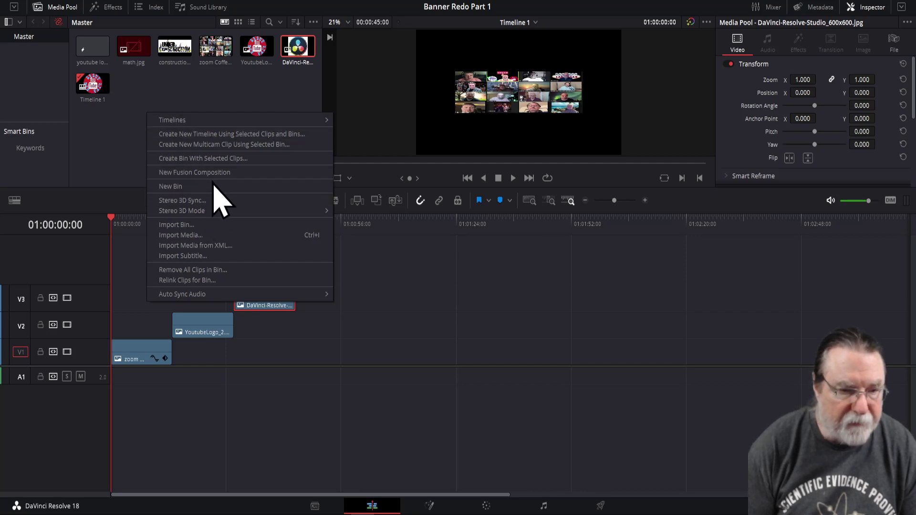
click(172, 187)
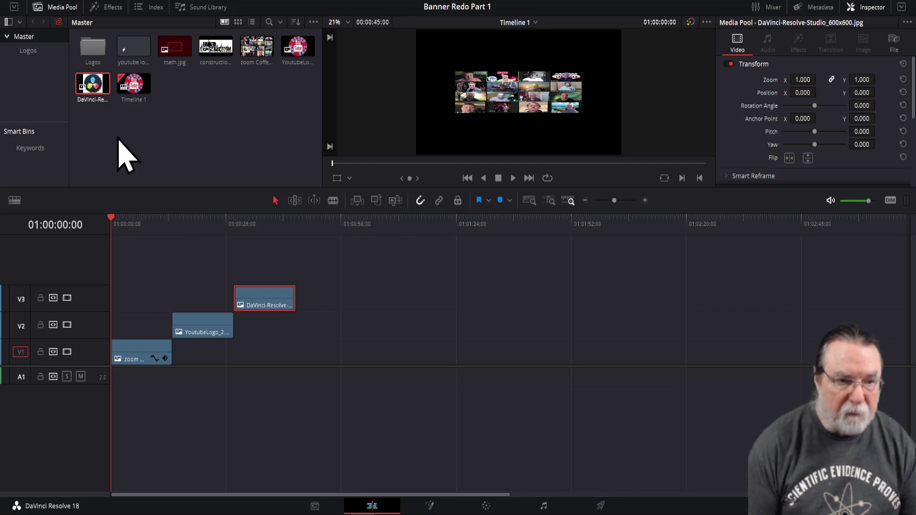
Step: Move the DaVinci Resolve and YouTube logo pictures into the Logos bin, check the bin's contents, and return to Master
drag(95, 90, 90, 54)
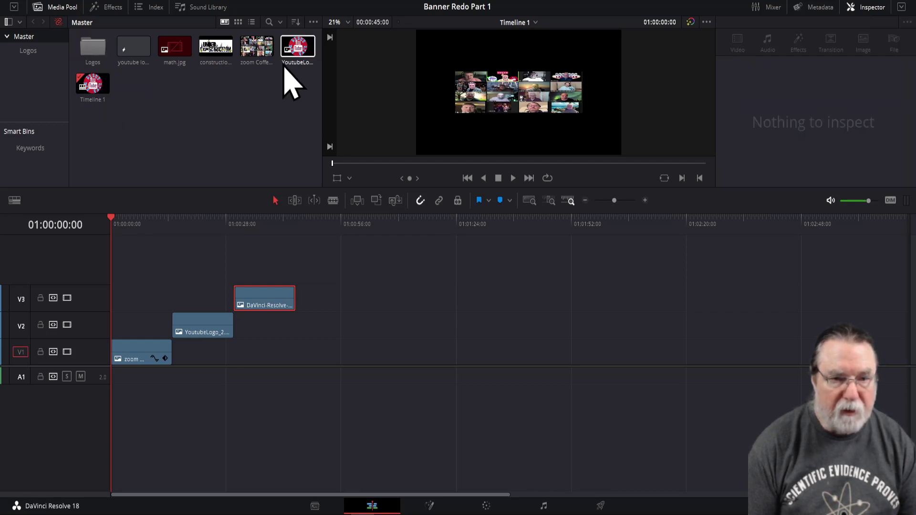
drag(300, 56, 64, 55)
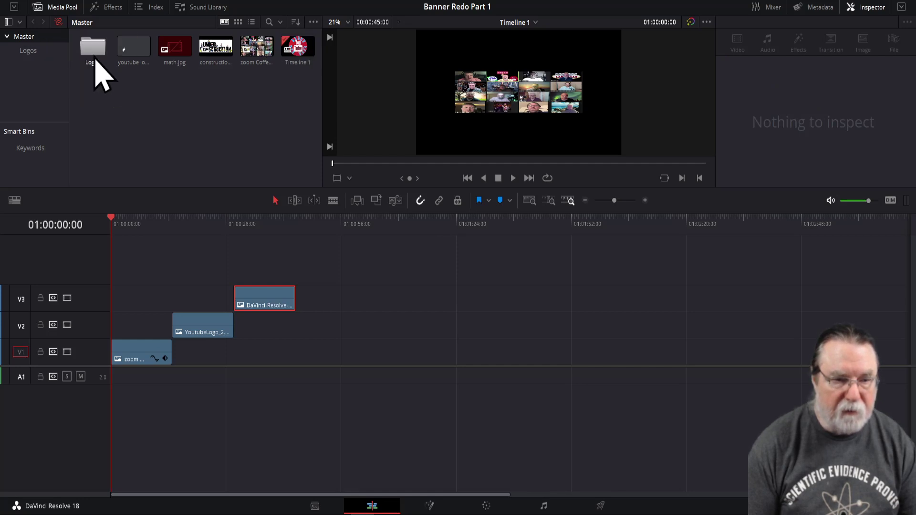
double_click(94, 52)
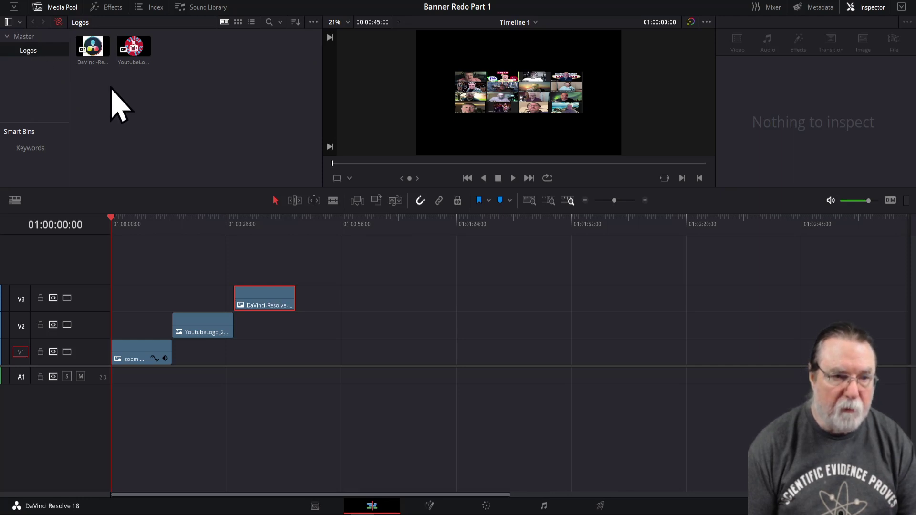
click(21, 37)
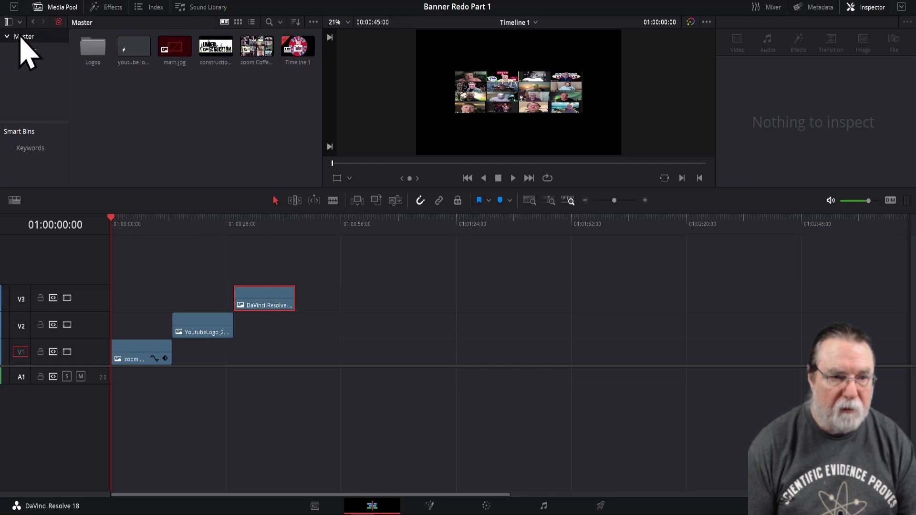
Step: Create a Zoom Photos bin in Master and move the zoom Coffee group picture into it
right_click(121, 102)
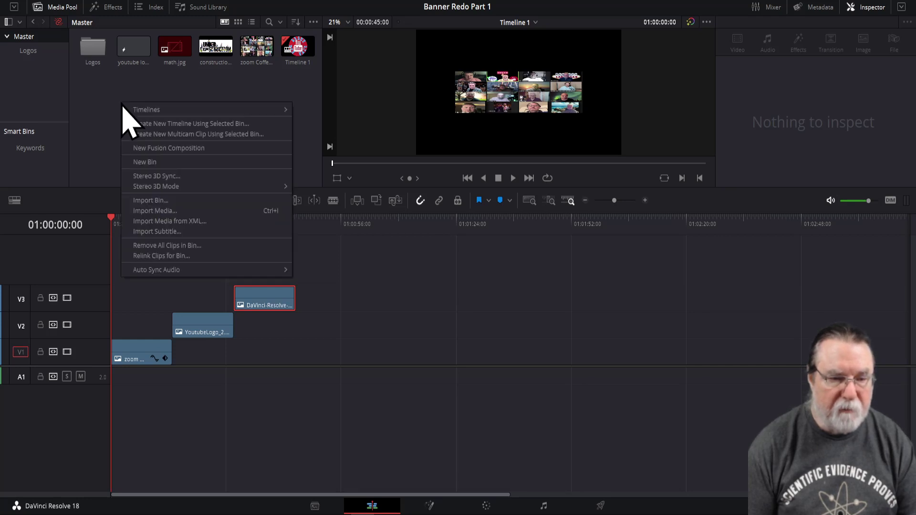
click(135, 162)
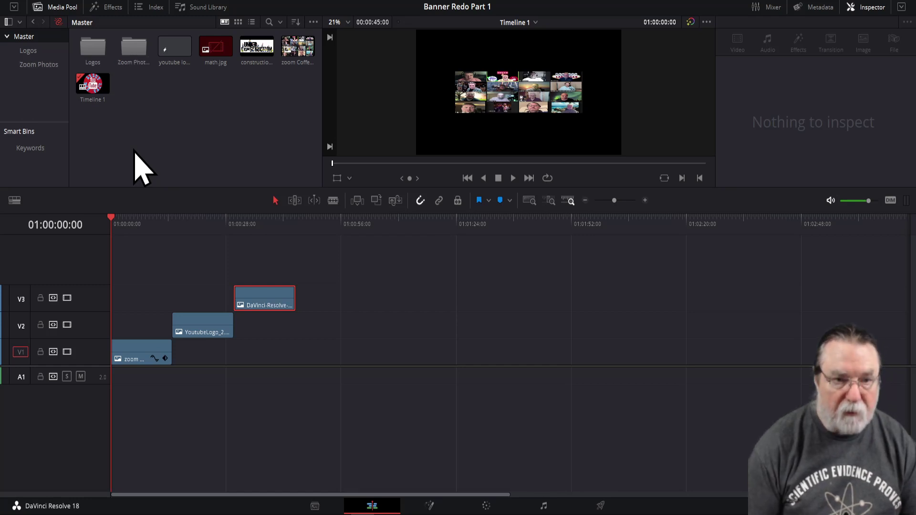
click(300, 51)
drag(300, 52, 130, 53)
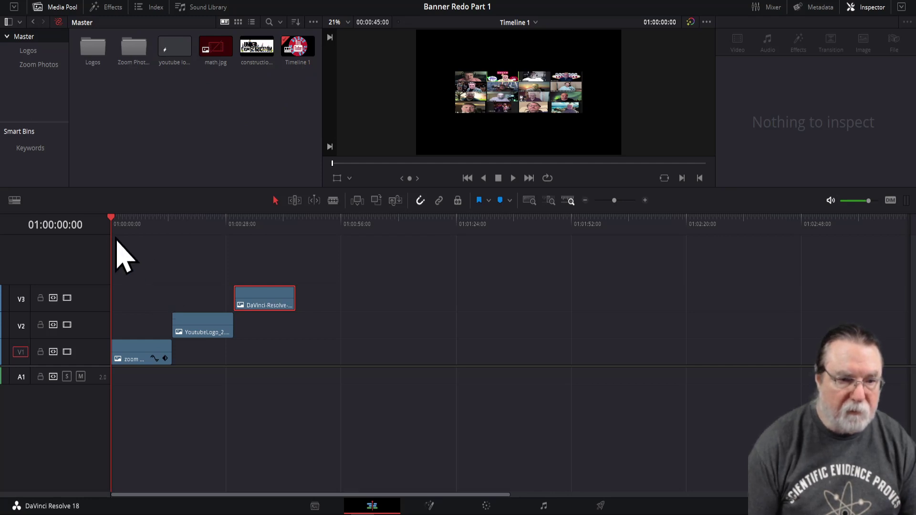
drag(111, 221, 142, 225)
drag(208, 227, 115, 235)
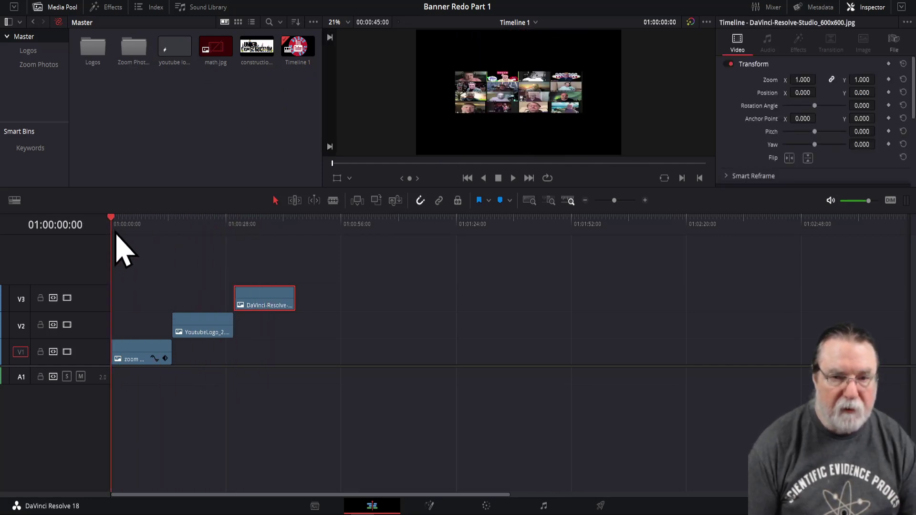
Step: Start importing media into the Zoom Photos bin and browse to the Zoom Homies Project folder inside Davinci Resolve Data
double_click(133, 47)
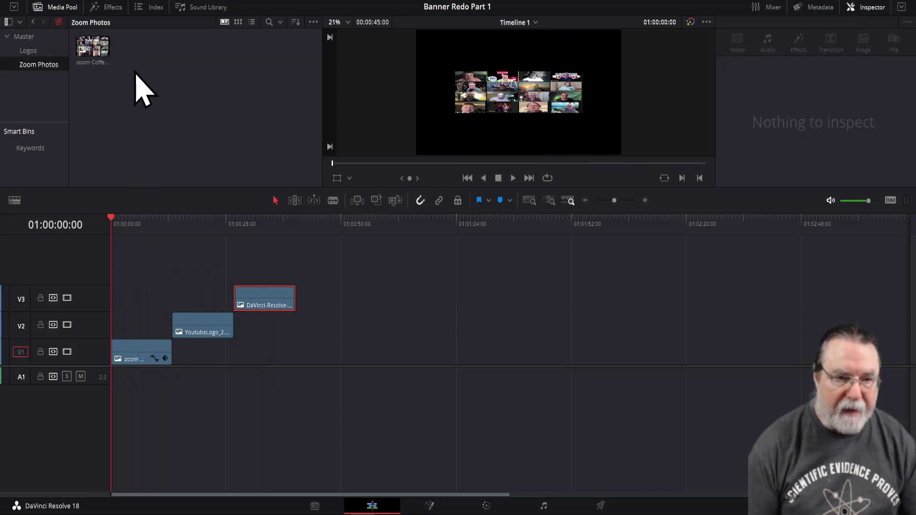
right_click(136, 74)
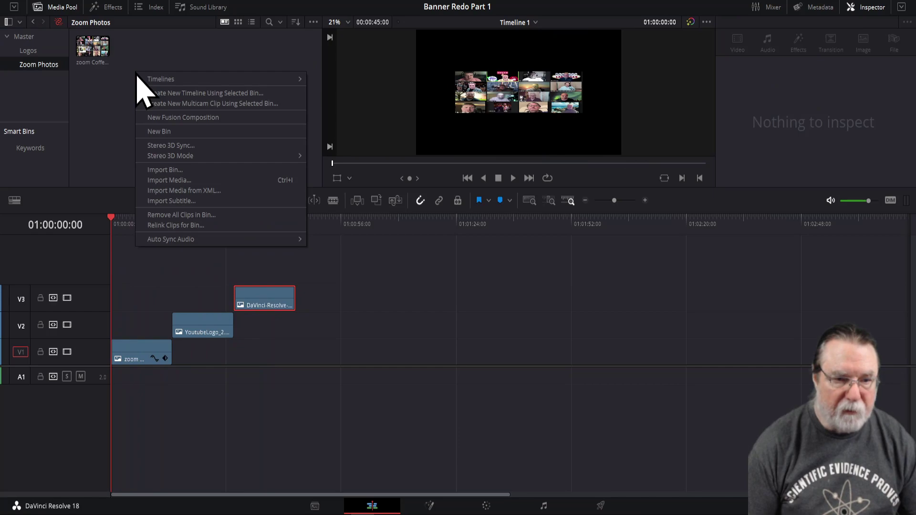
click(170, 181)
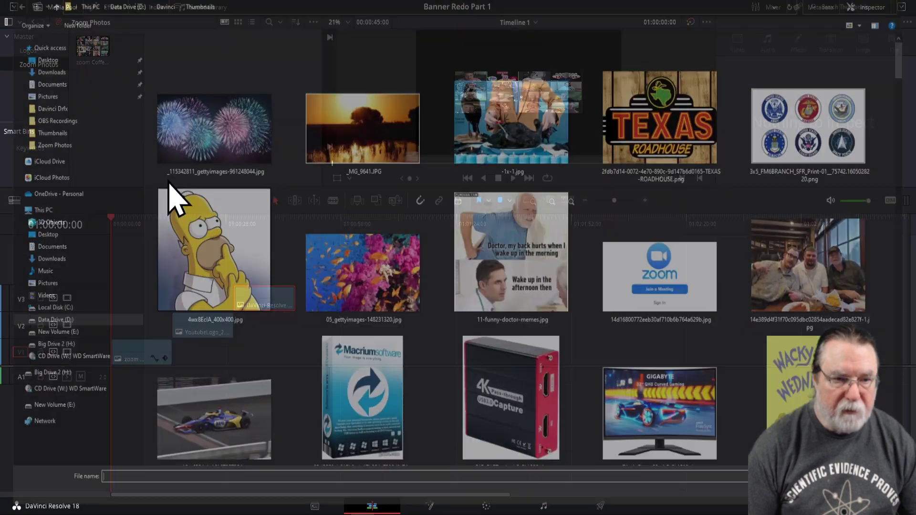
scroll(367, 224, down, 2)
scroll(386, 234, up, 3)
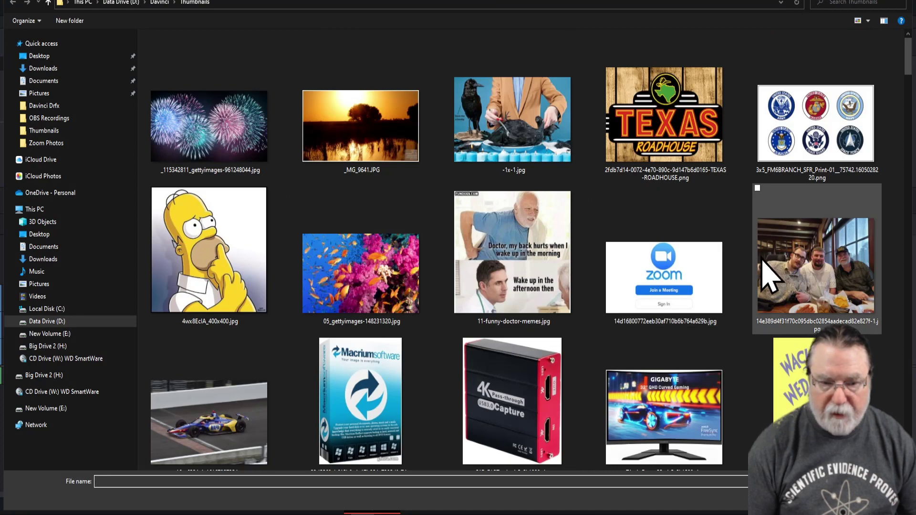
scroll(758, 266, down, 10)
scroll(754, 272, down, 10)
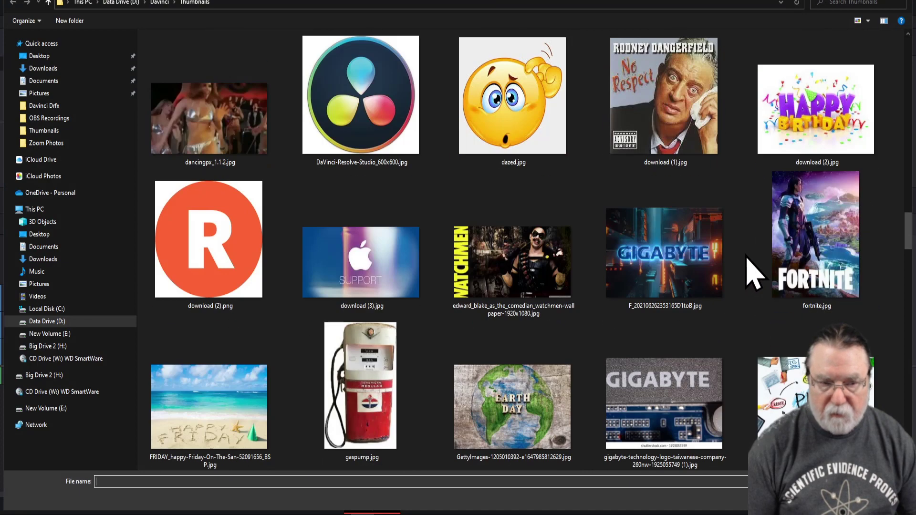
scroll(753, 267, up, 15)
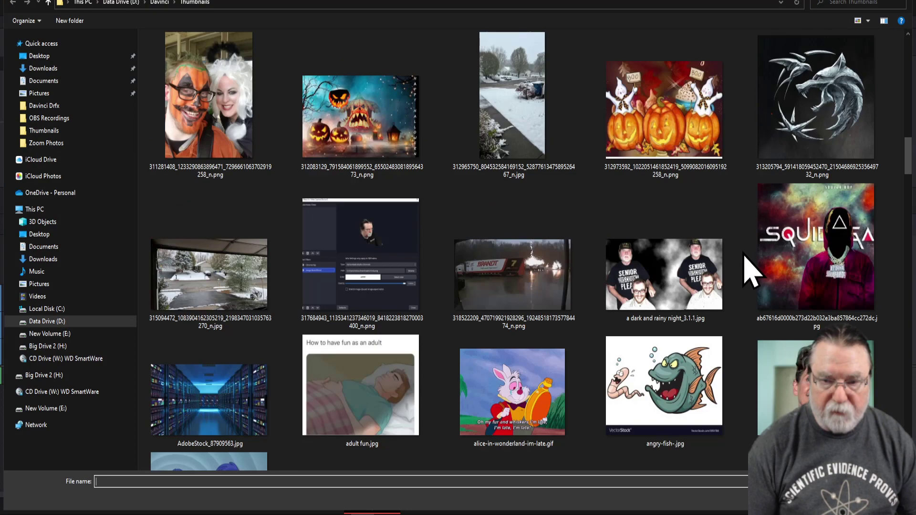
click(47, 2)
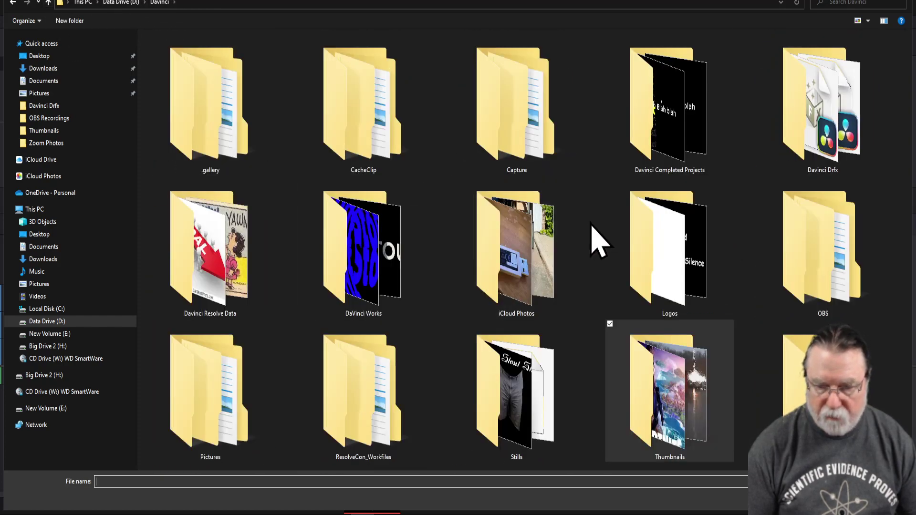
double_click(218, 255)
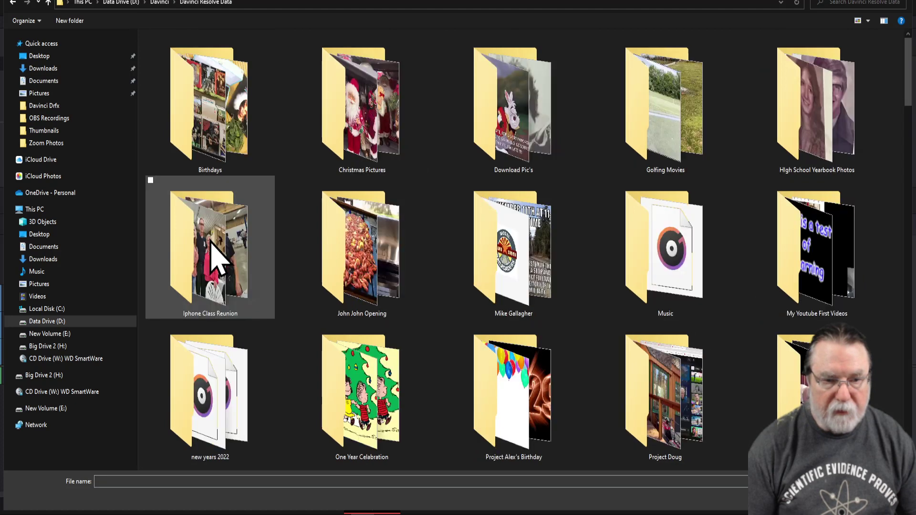
scroll(606, 284, down, 3)
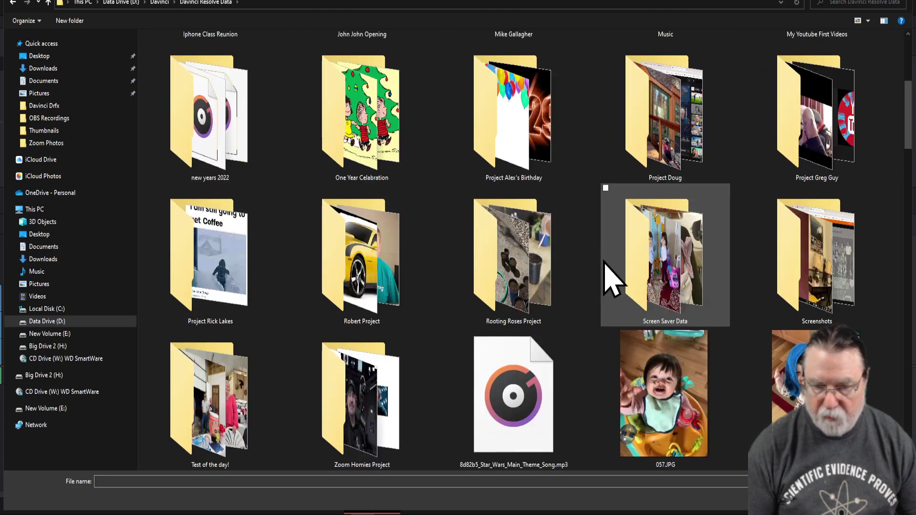
double_click(373, 398)
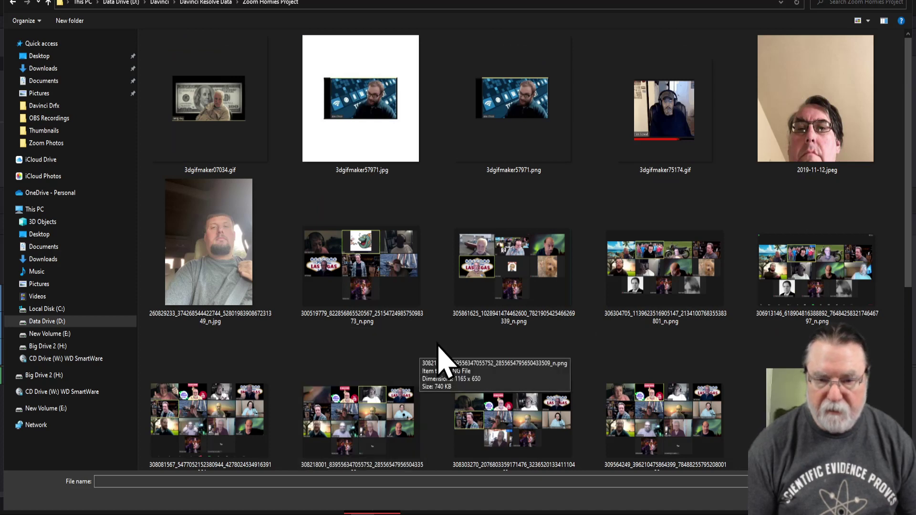
Step: Select 2019-11-12.jpeg, the 260829233 portrait JPG and Bloody Hell.png among the folder's pictures for import
scroll(557, 320, down, 1)
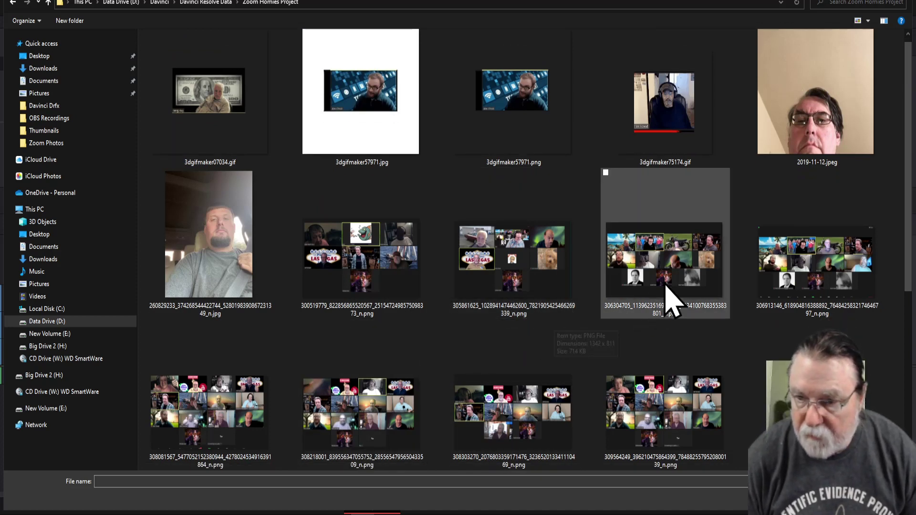
scroll(671, 300, down, 5)
scroll(671, 300, up, 3)
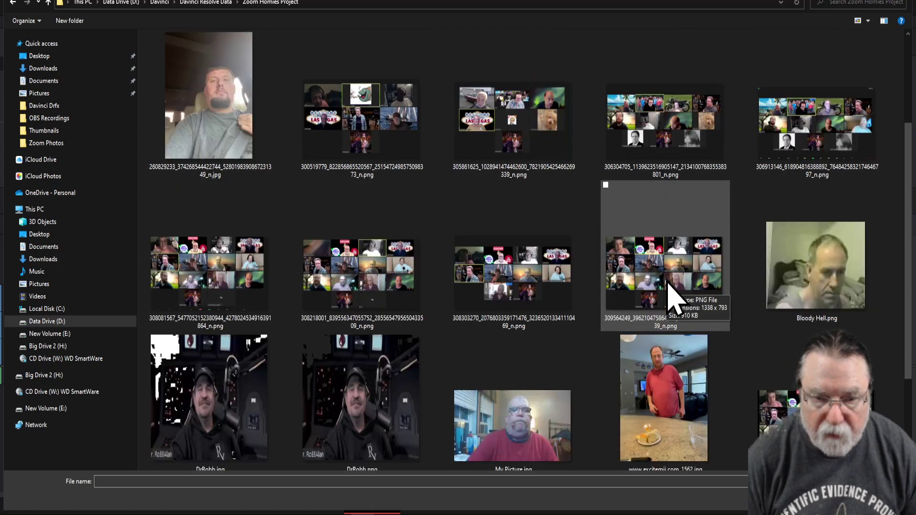
scroll(667, 295, up, 2)
click(205, 262)
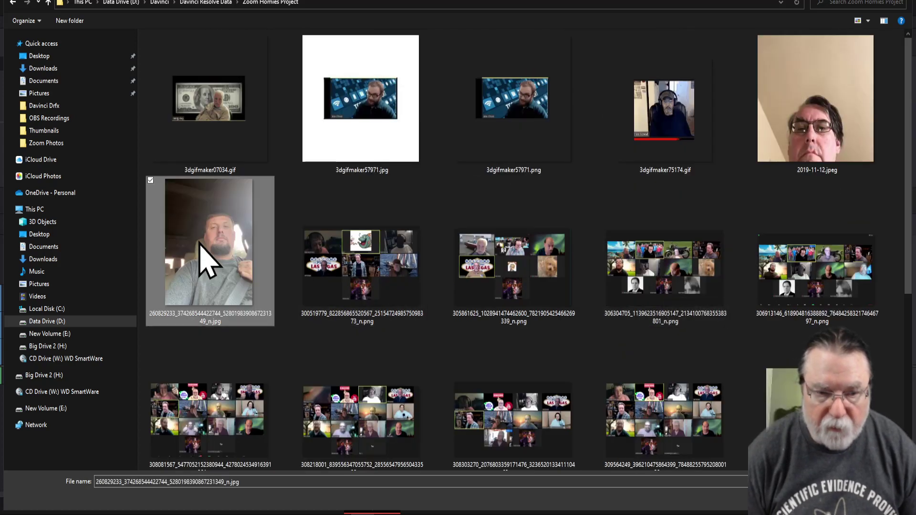
ctrl+click(808, 137)
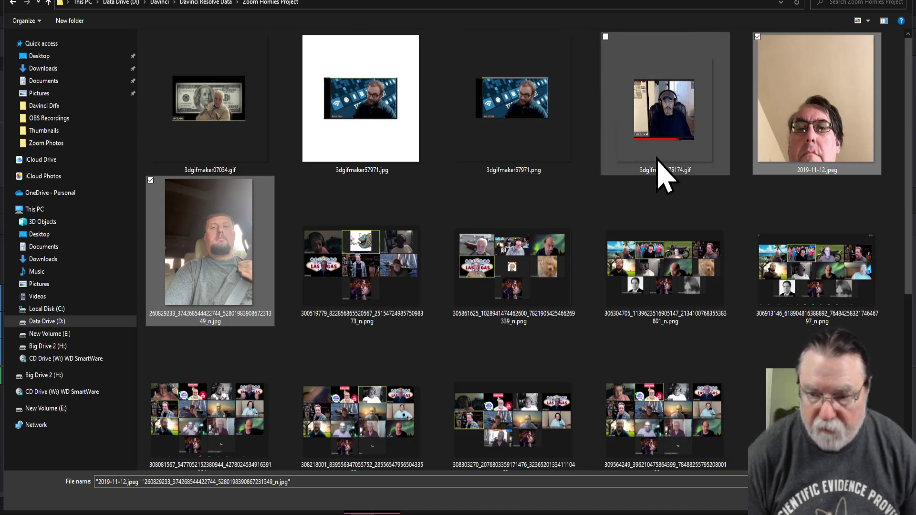
ctrl+click(816, 382)
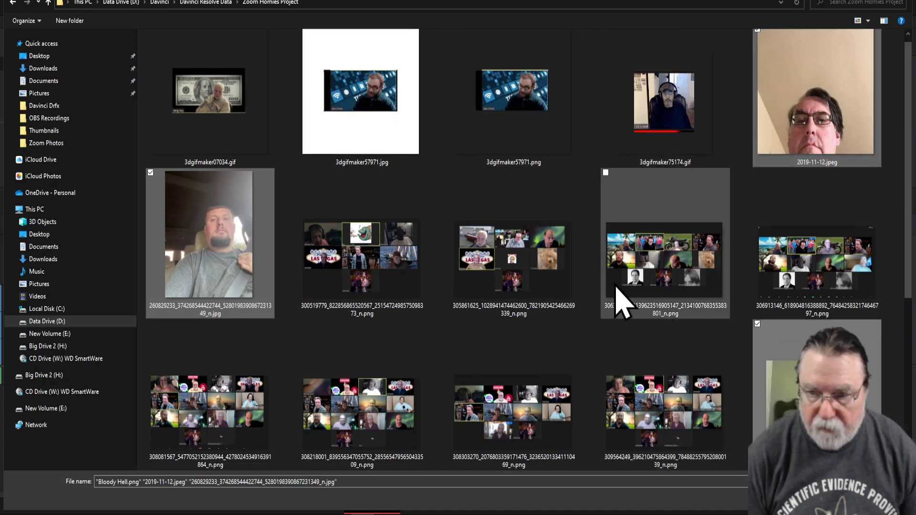
scroll(620, 296, down, 5)
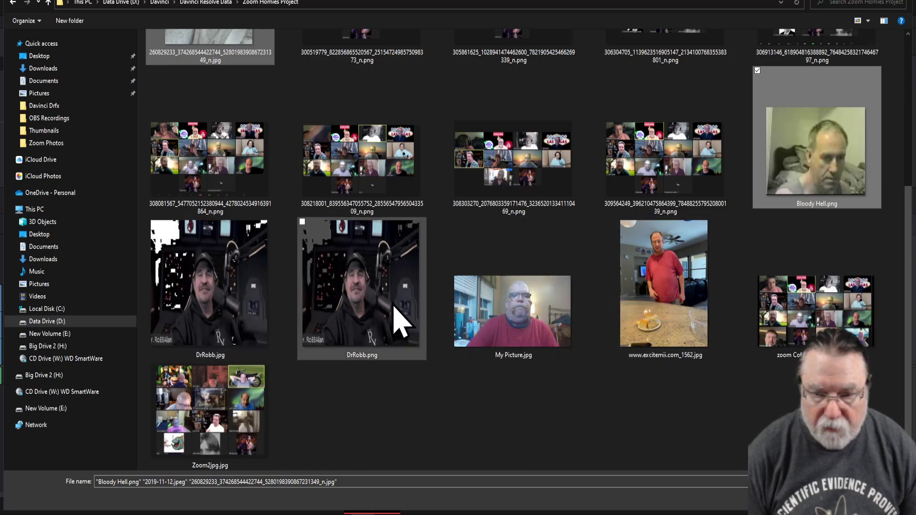
ctrl+click(675, 304)
ctrl+click(535, 311)
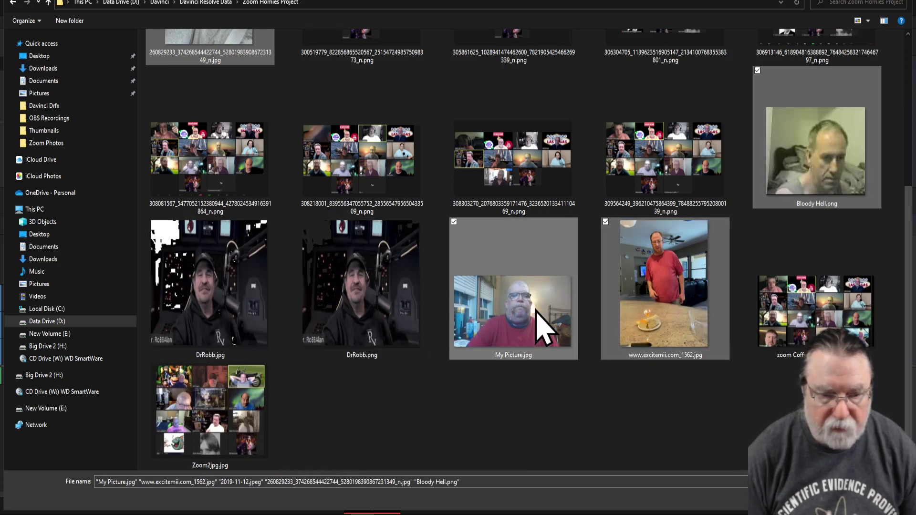
ctrl+click(368, 310)
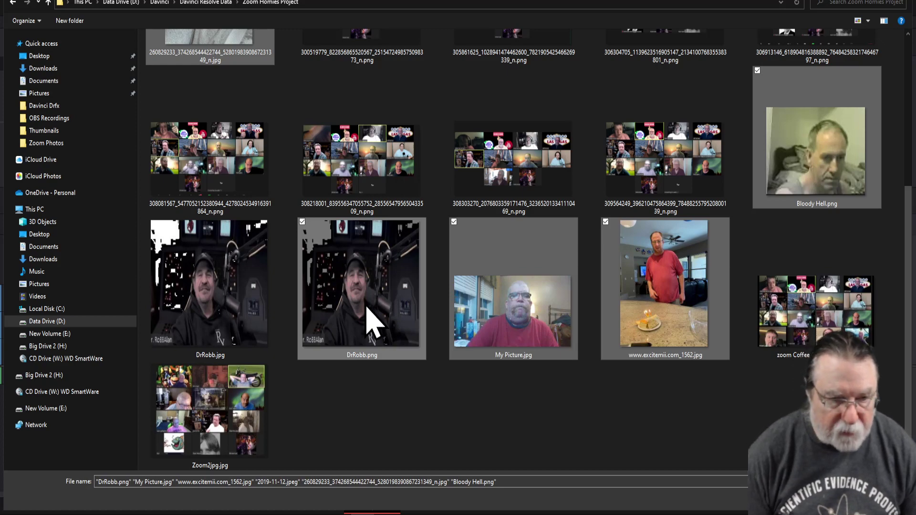
scroll(368, 315, up, 2)
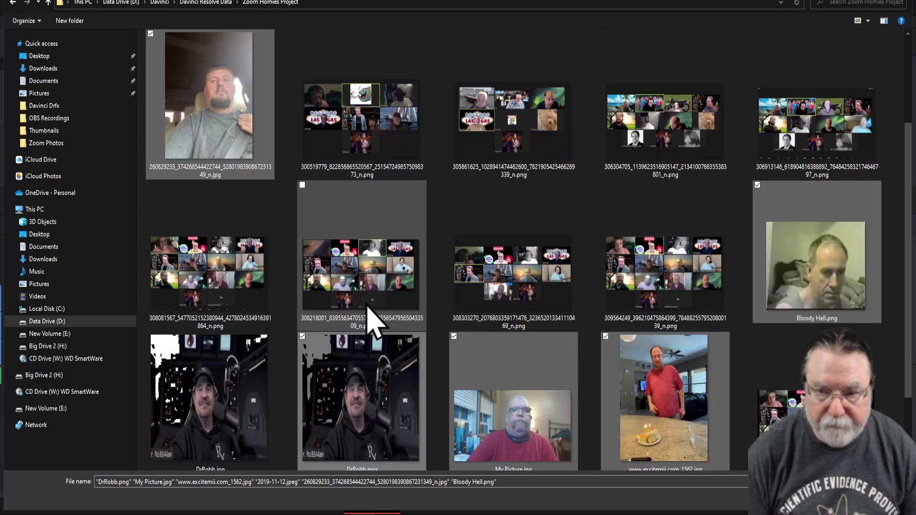
scroll(375, 324, up, 3)
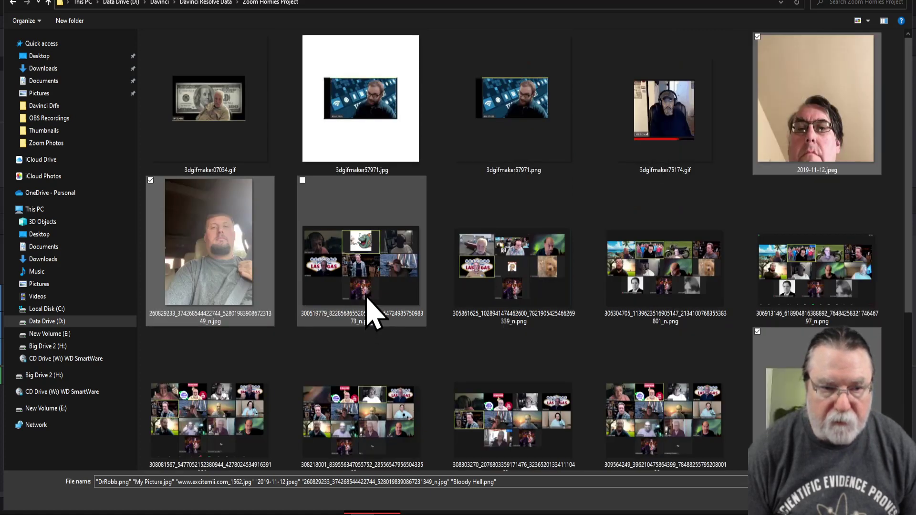
ctrl+click(225, 127)
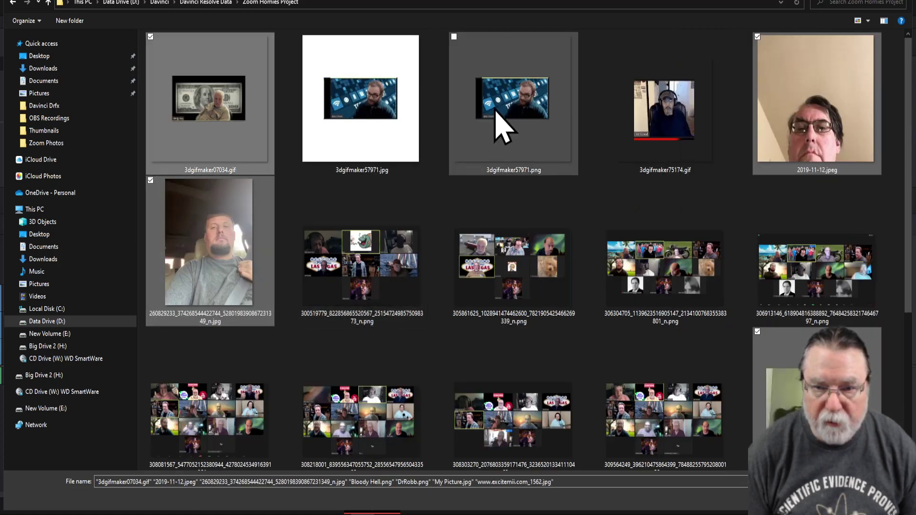
ctrl+click(498, 125)
key(Return)
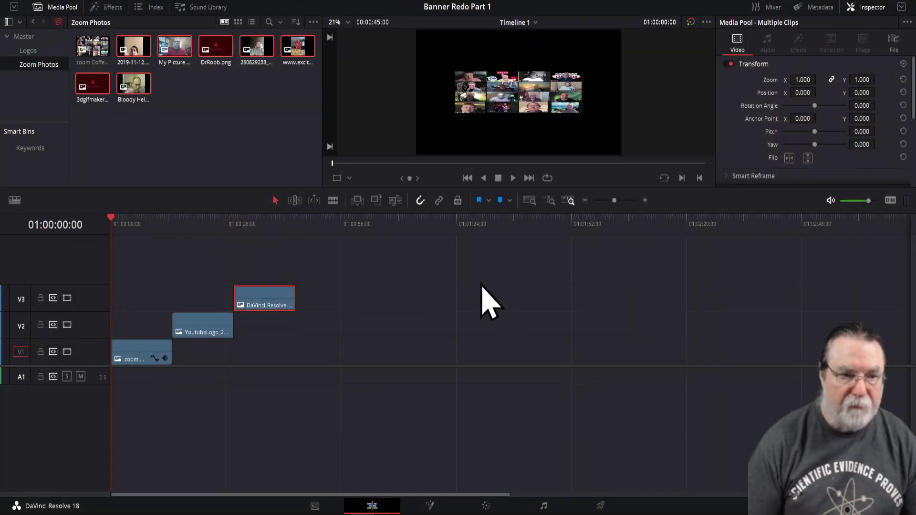
Step: Check the contents of the Master, Logos and Zoom Photos bins in the media pool
click(26, 51)
click(31, 65)
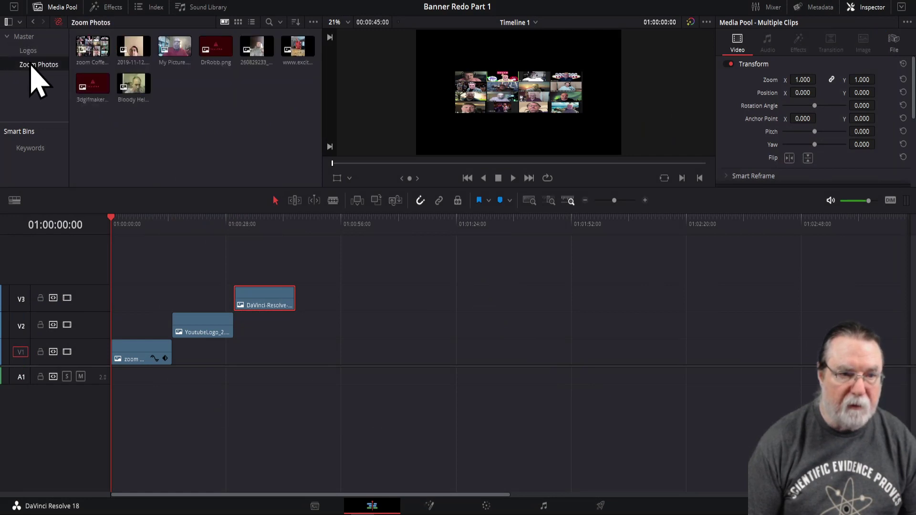
click(19, 38)
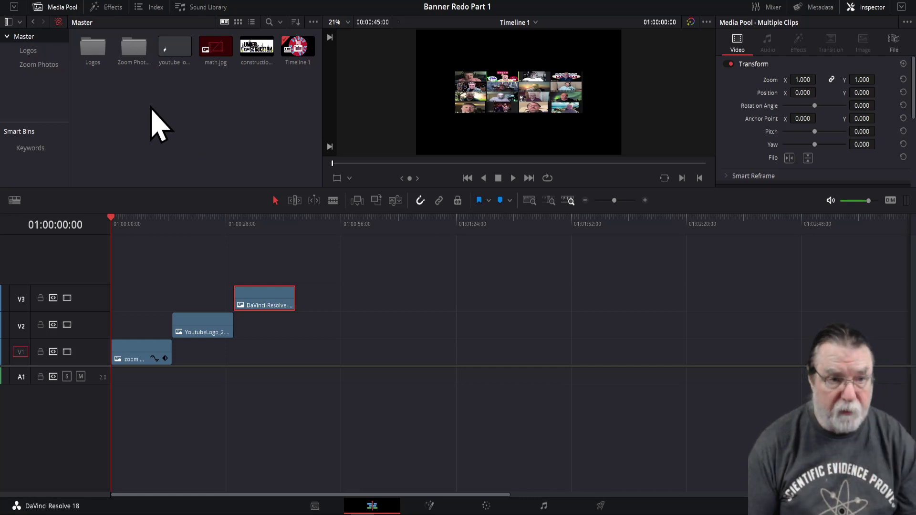
click(37, 54)
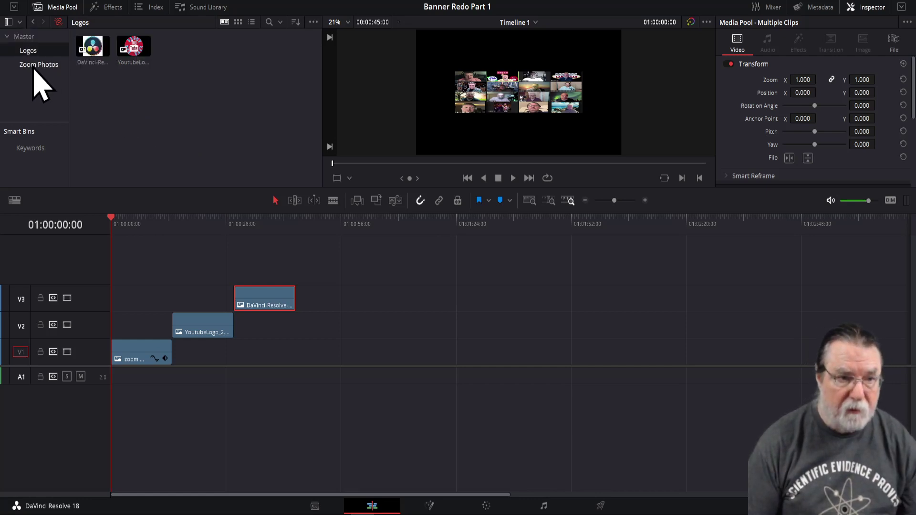
click(34, 67)
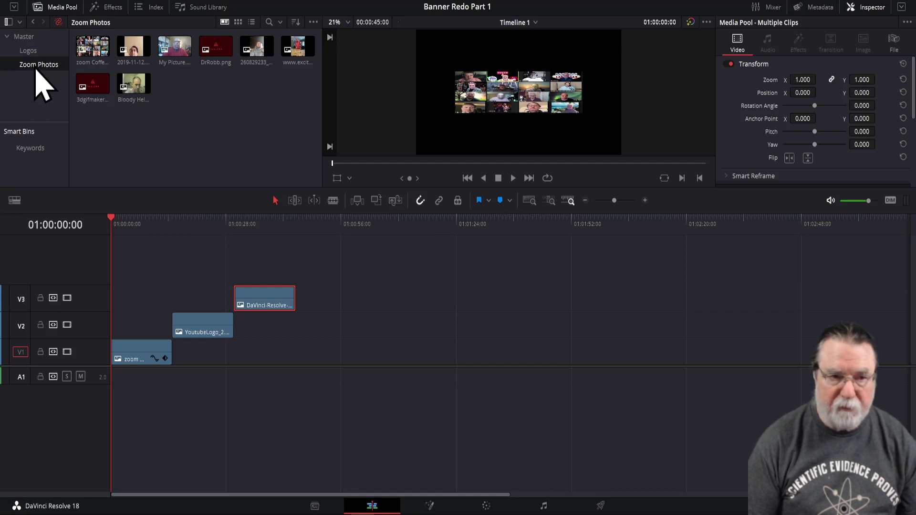
click(30, 51)
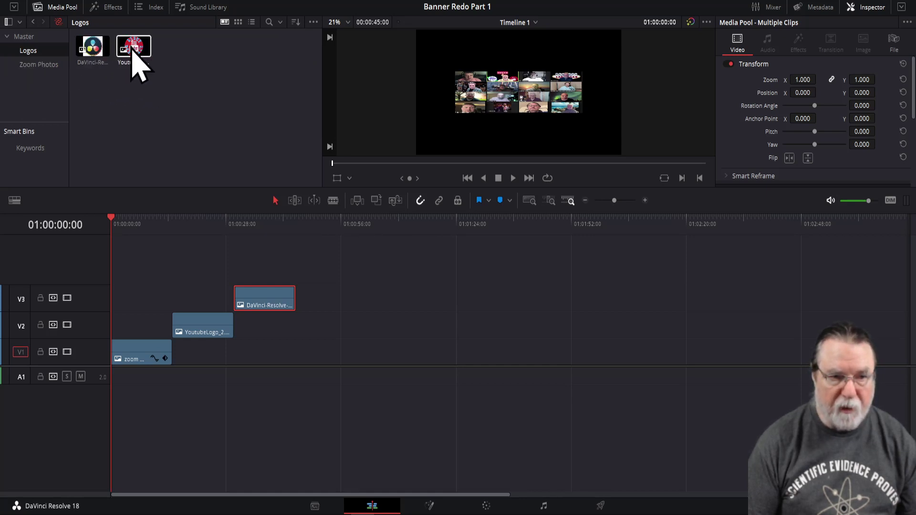
click(30, 66)
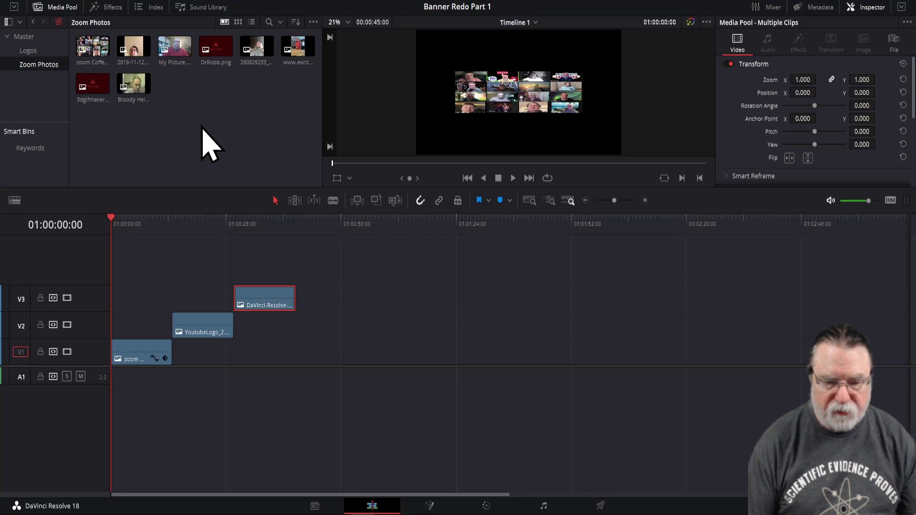
Step: Move the YouTube logo on V2 to the timeline start above the group picture and set its zoom to 0.310
drag(213, 323, 147, 323)
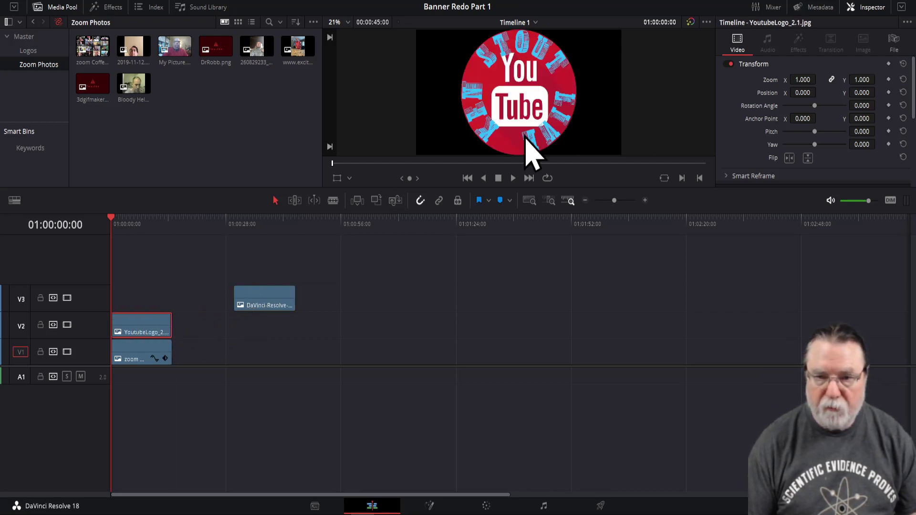
drag(160, 323, 137, 325)
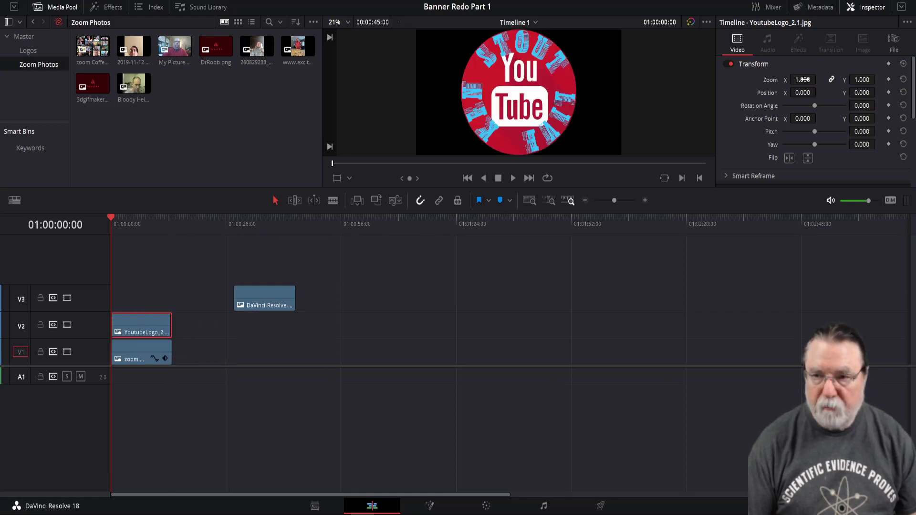
drag(802, 79, 751, 79)
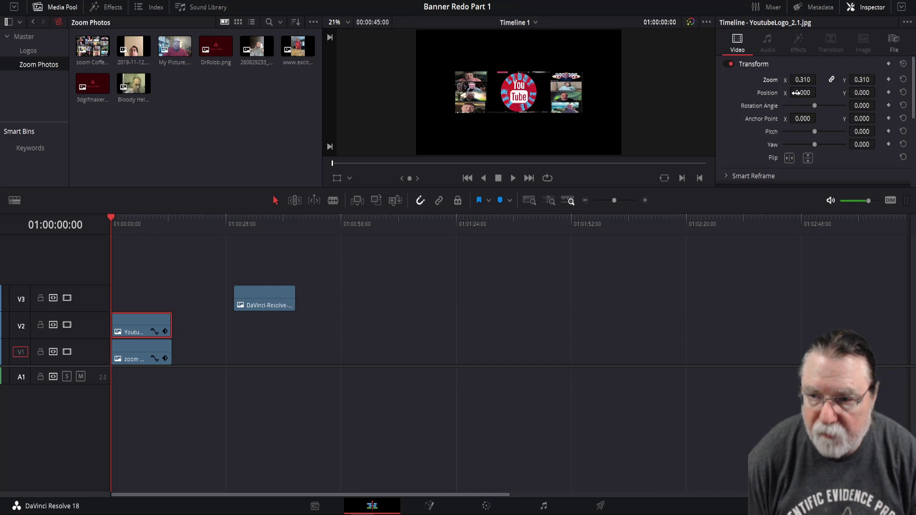
Step: Shift the YouTube logo sideways over the group picture to an X position of 296
drag(795, 93, 818, 93)
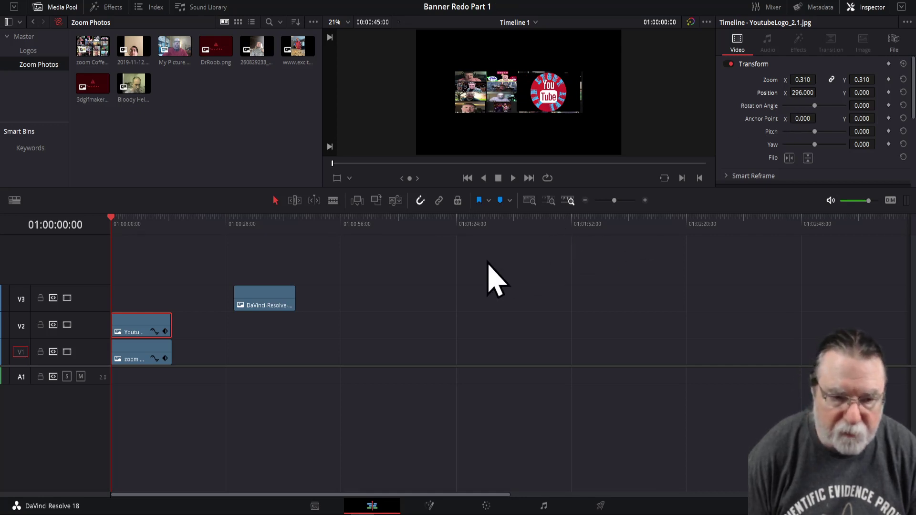
Step: Move the DaVinci Resolve logo on V3 to the timeline start, set its zoom to 0.290 and its X position to -726
click(264, 298)
drag(263, 298, 139, 313)
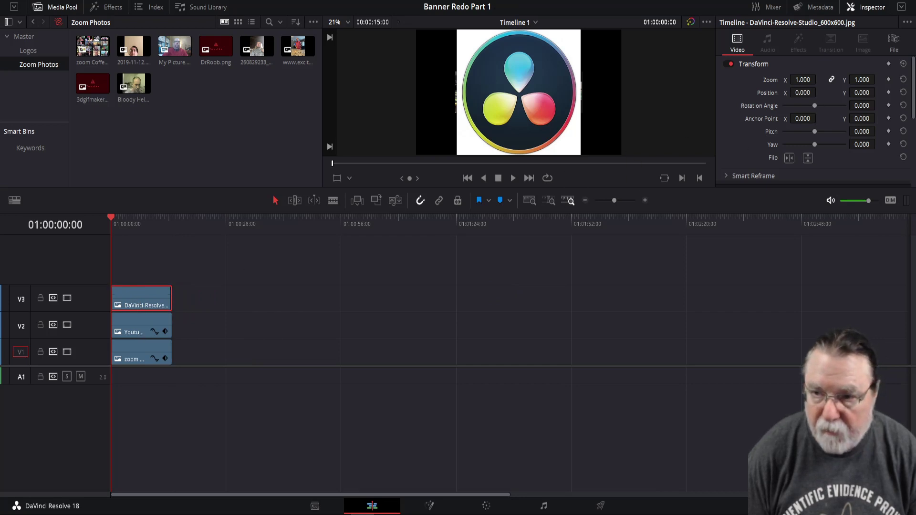
mouse_move(819, 80)
mouse_down()
mouse_move(802, 94)
mouse_move(818, 92)
mouse_move(811, 93)
mouse_move(817, 79)
mouse_up()
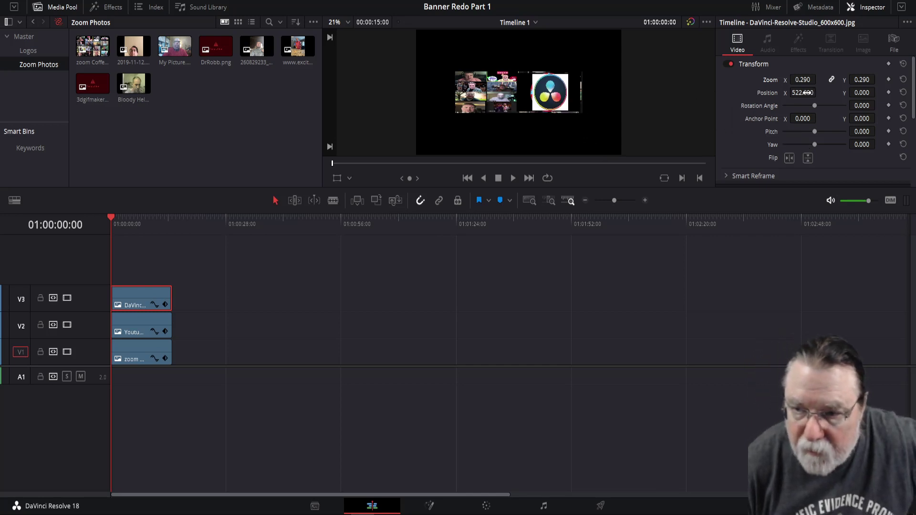
drag(805, 92, 816, 93)
Step: Set the YouTube logo's zoom on V2 to 0.290
click(127, 329)
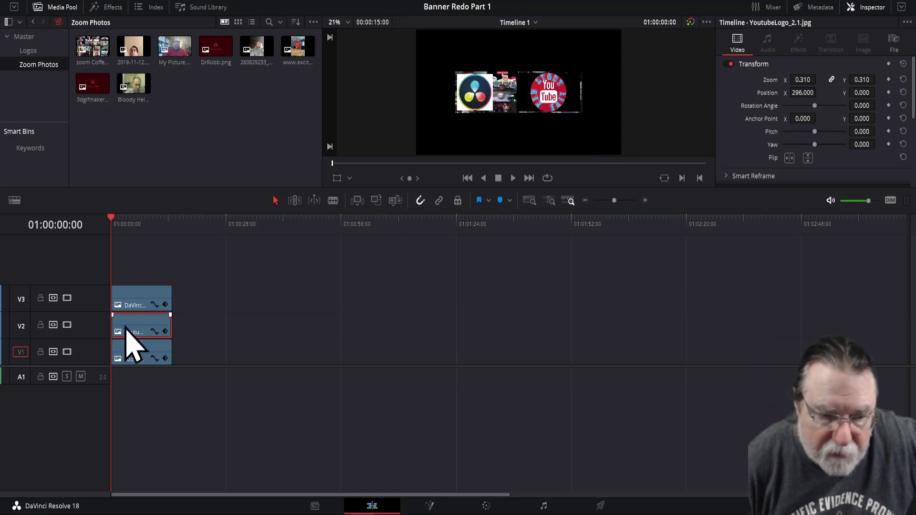
click(806, 80)
key(BackSpace)
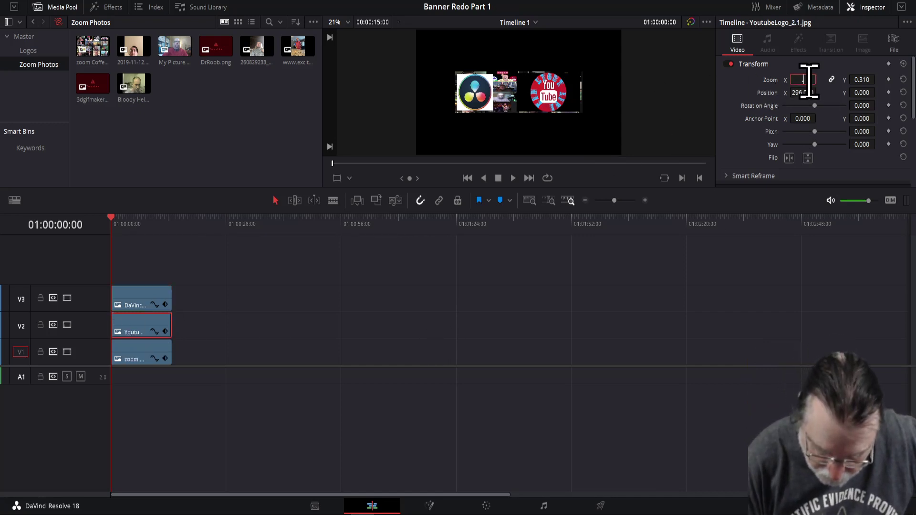
text(.290)
key(Return)
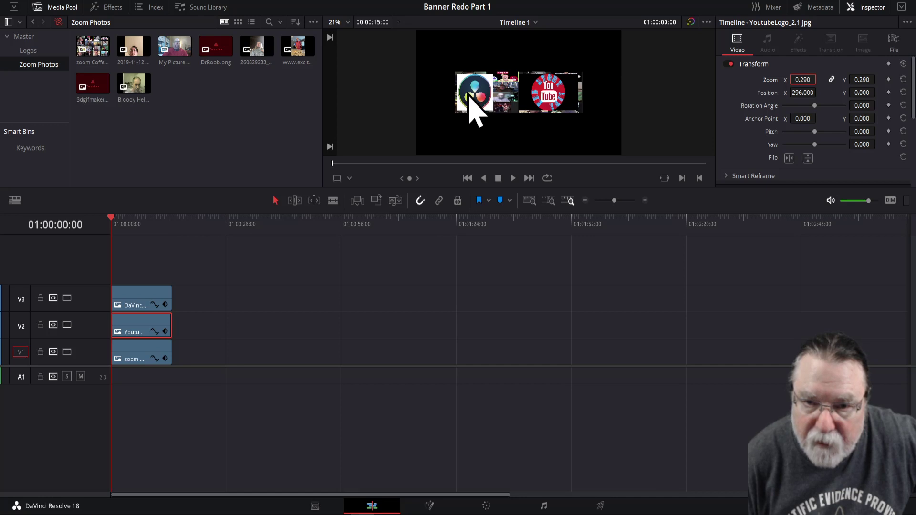
Step: Fine-tune the DaVinci Resolve logo's X position to -731 at the picture's left end
click(159, 299)
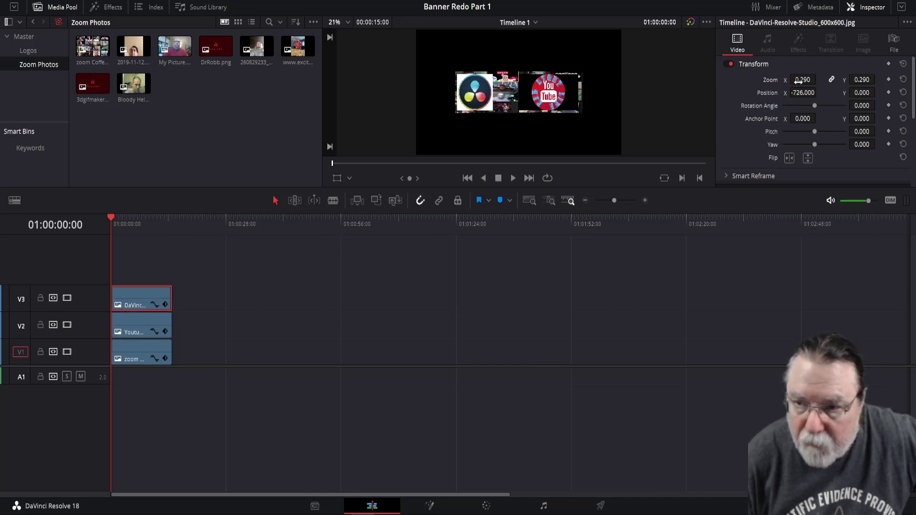
drag(797, 92, 819, 92)
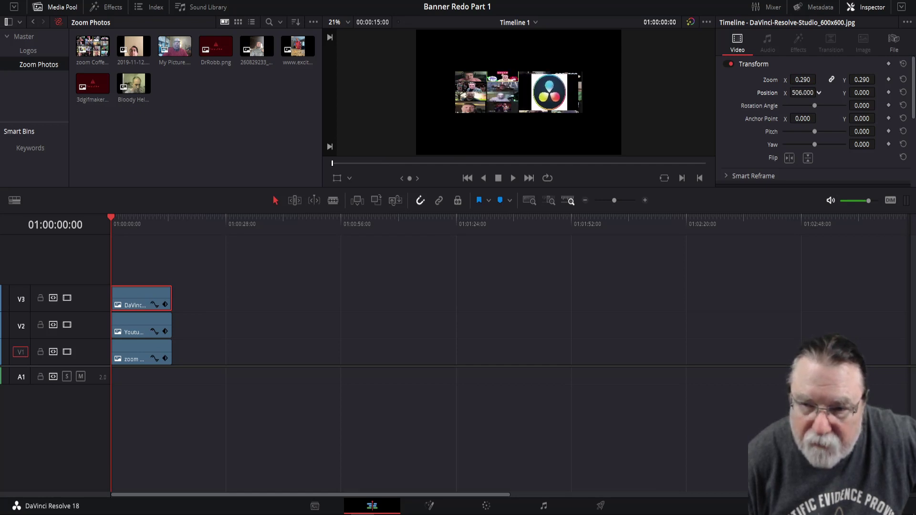
drag(818, 92, 798, 92)
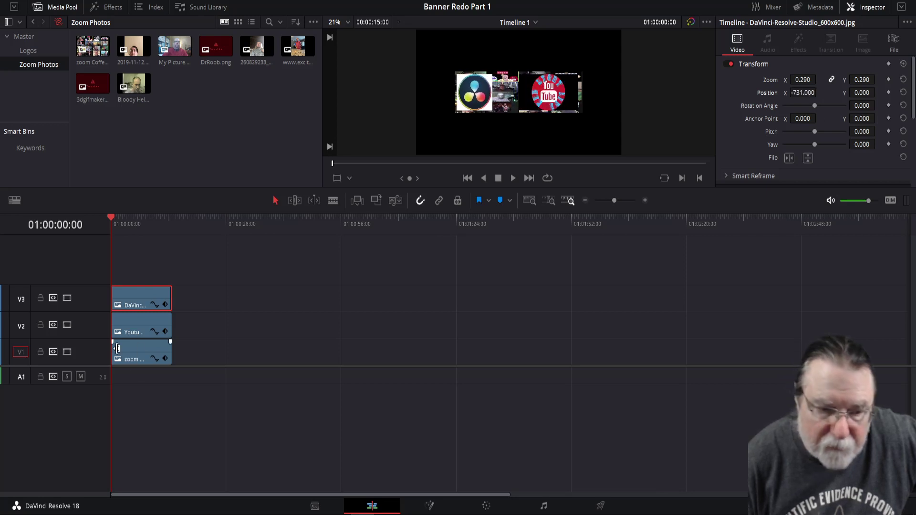
Step: Crop the YouTube logo by 375.185 on both its left and right sides
click(134, 324)
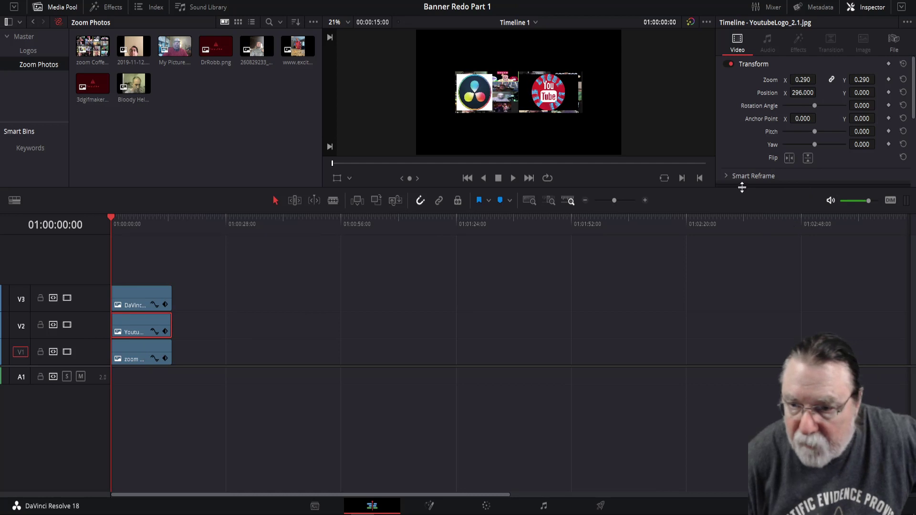
scroll(766, 160, down, 1)
scroll(762, 148, down, 2)
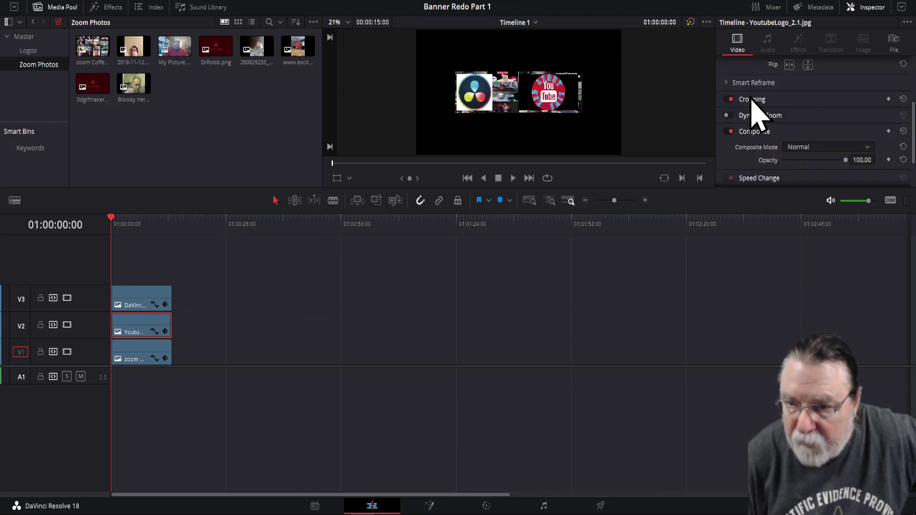
click(750, 99)
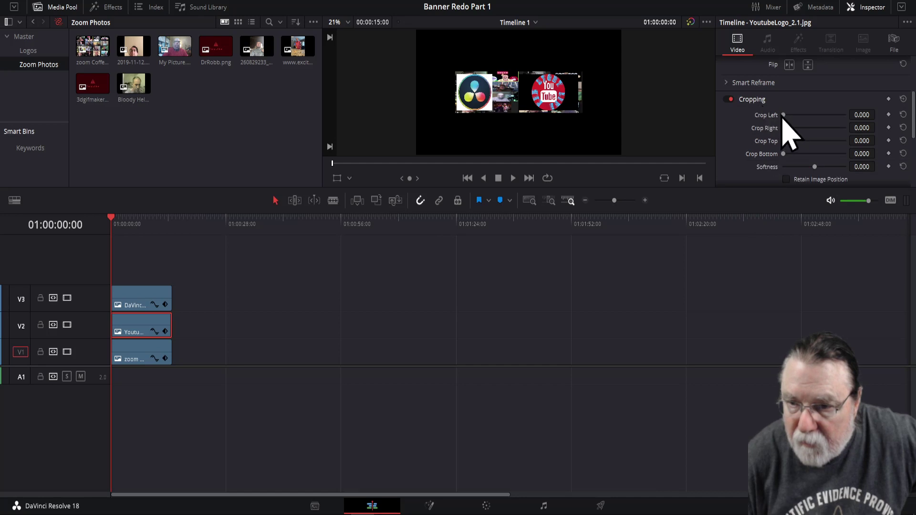
drag(784, 116, 794, 119)
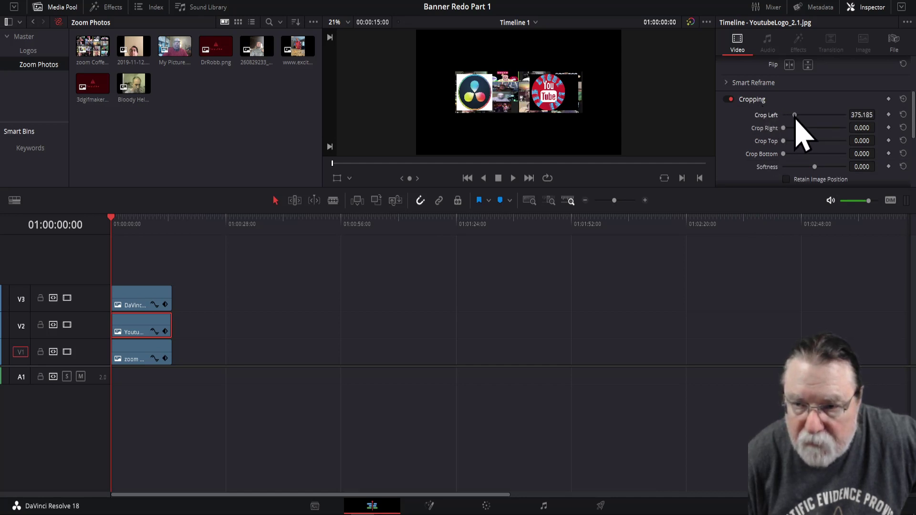
drag(783, 128, 794, 129)
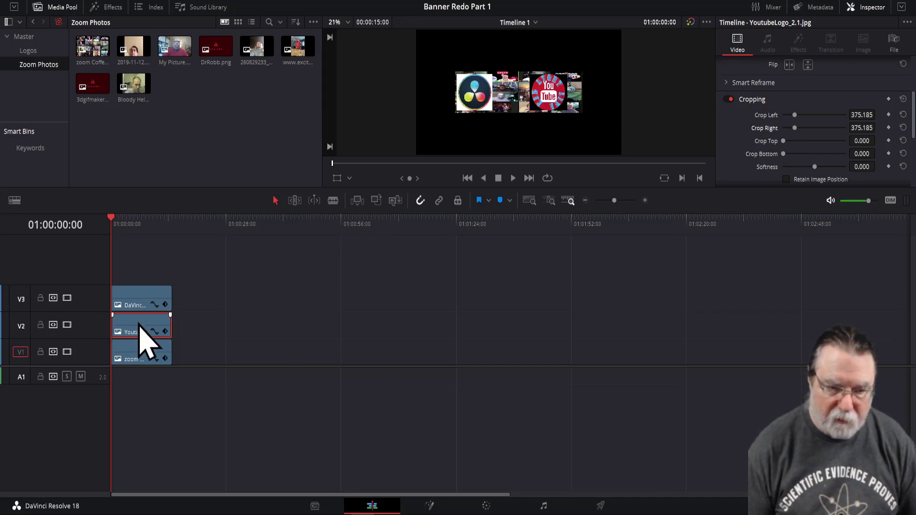
Step: Move the YouTube logo clip along V2 clear of the other clips and open it on the Fusion page
drag(164, 334, 262, 347)
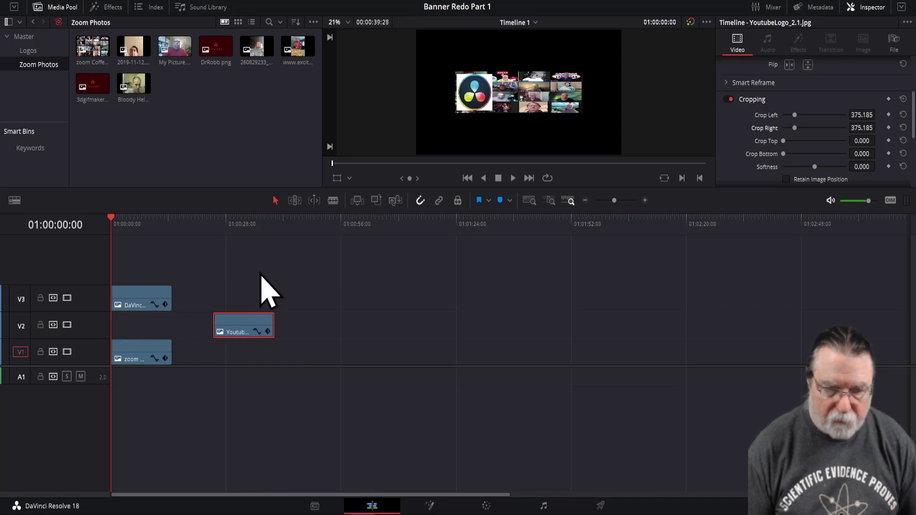
click(245, 221)
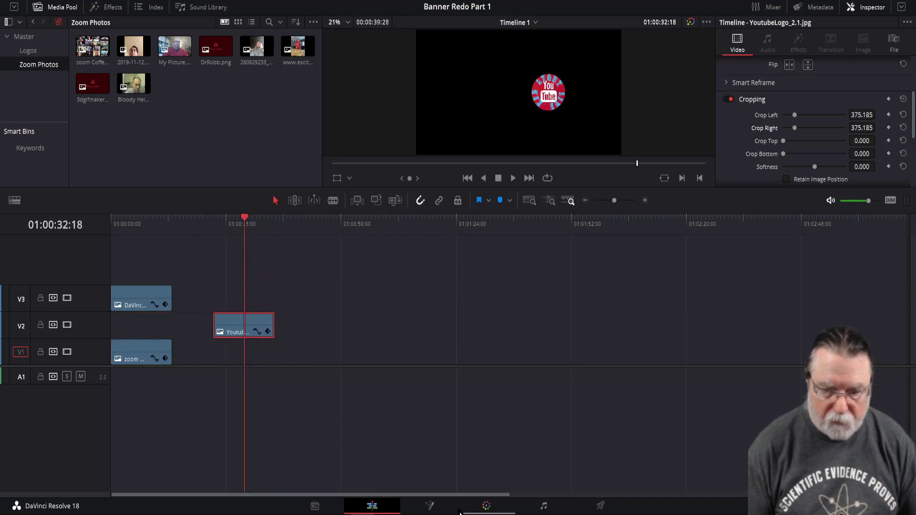
click(429, 508)
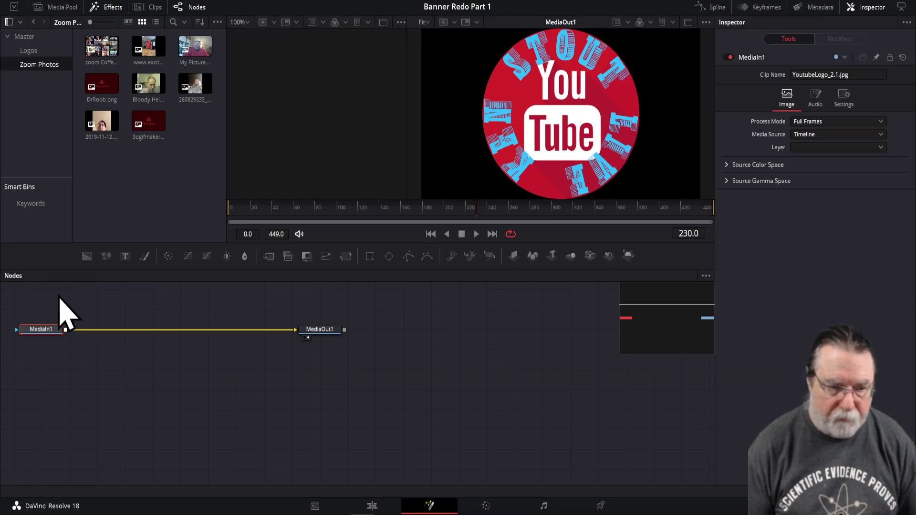
Step: Mask the YouTube logo's MediaIn1 node with an ellipse, show the mask in the first viewer and reduce its height to about 0.493
drag(46, 297, 489, 376)
click(208, 370)
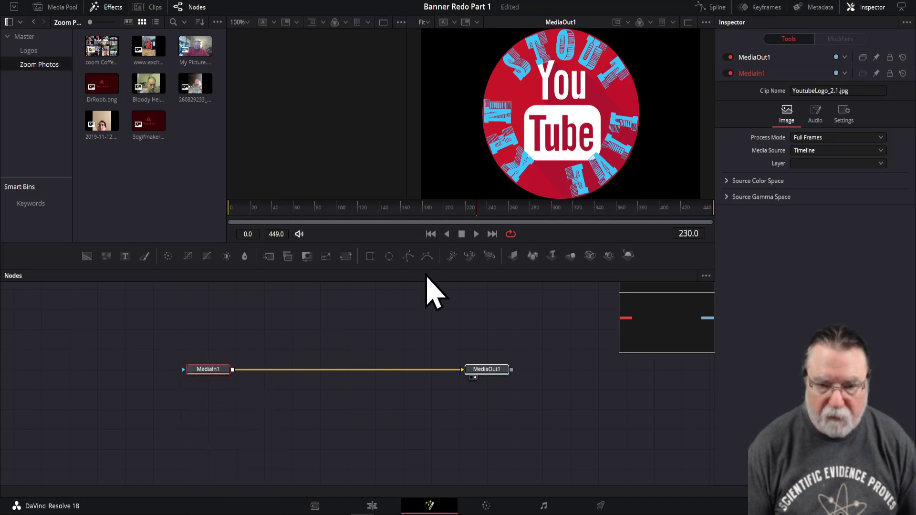
click(388, 258)
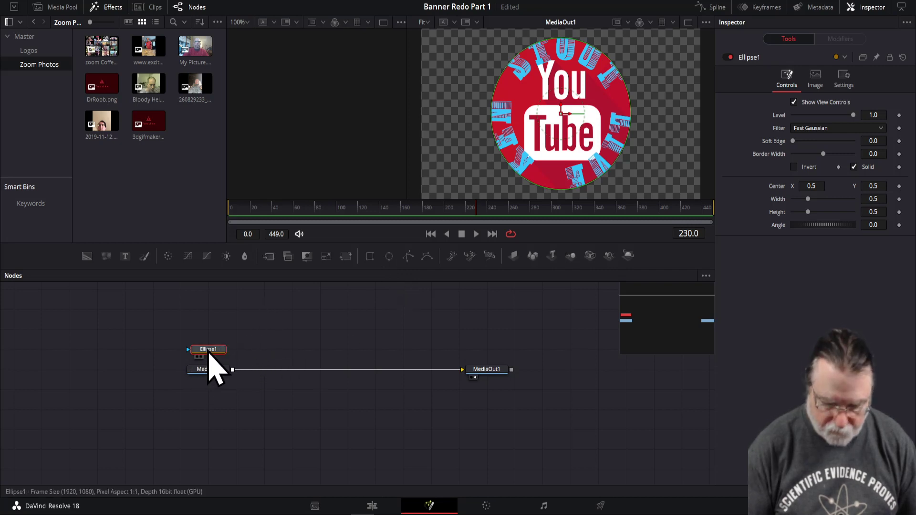
key(1)
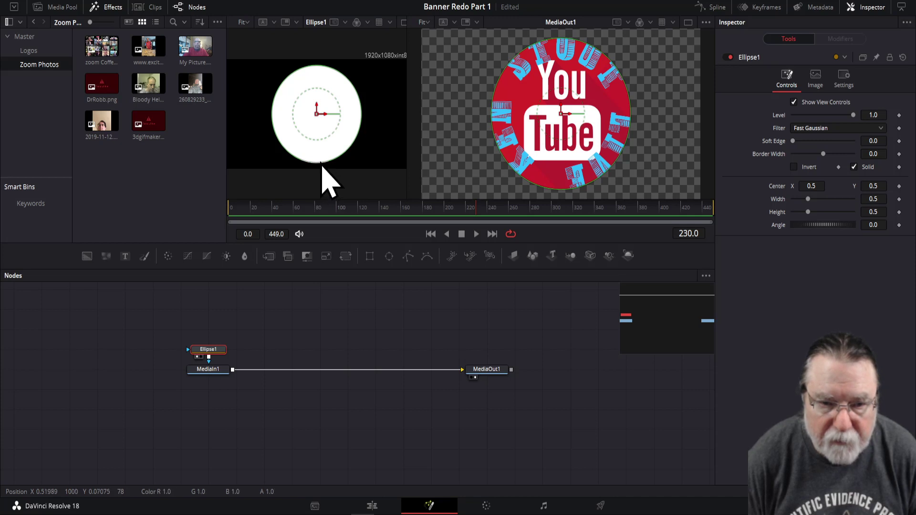
drag(323, 167, 323, 166)
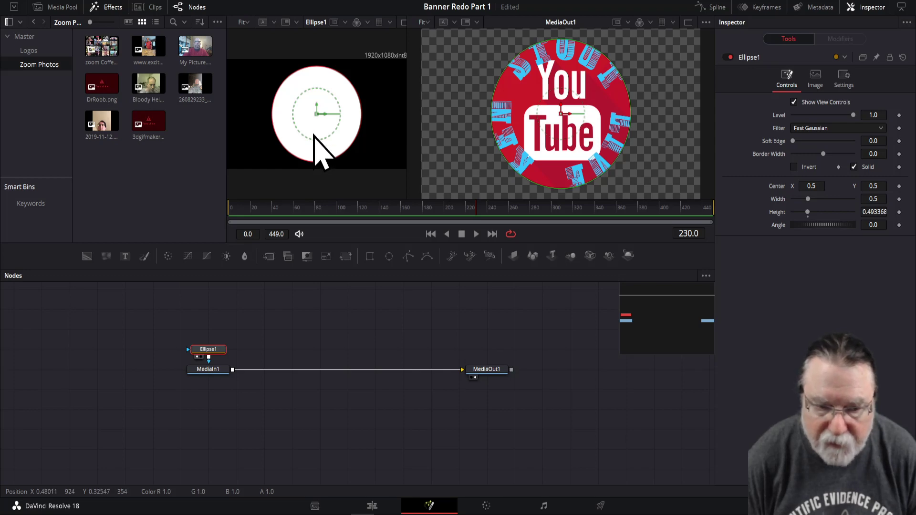
Step: Return to the Edit page, move the masked YouTube logo back to the timeline start and place the playhead at 01:00:07:12
click(371, 507)
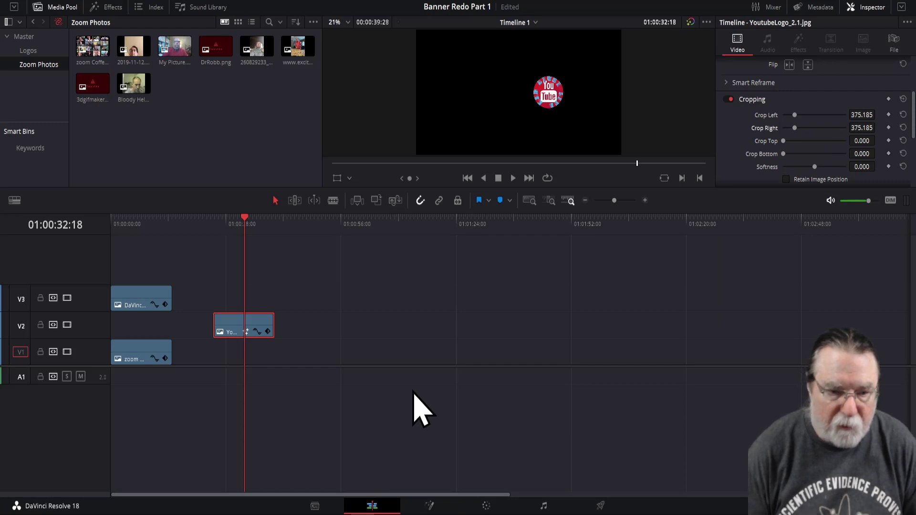
drag(253, 329, 149, 329)
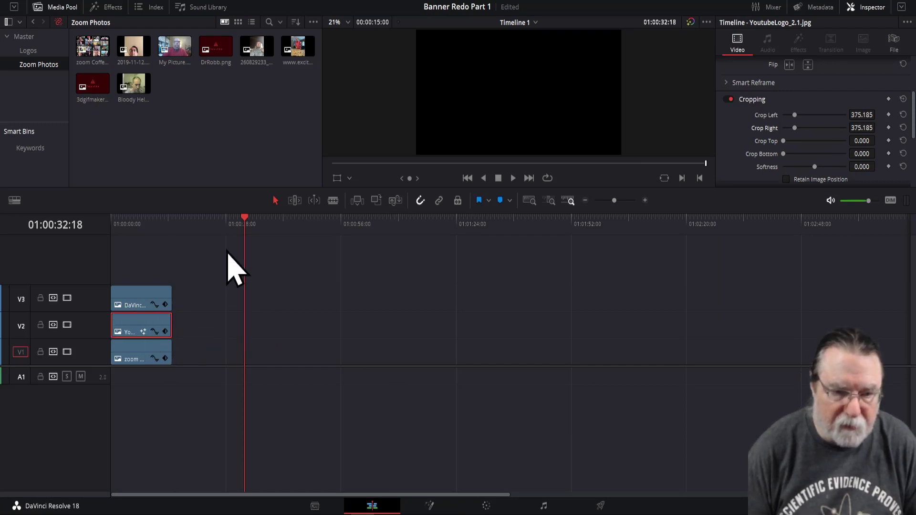
drag(243, 221, 225, 221)
click(143, 223)
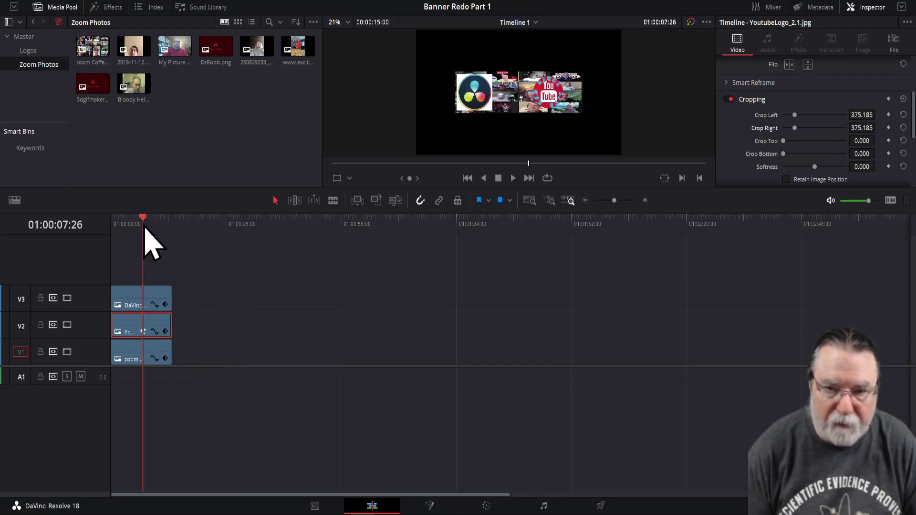
drag(144, 224, 141, 224)
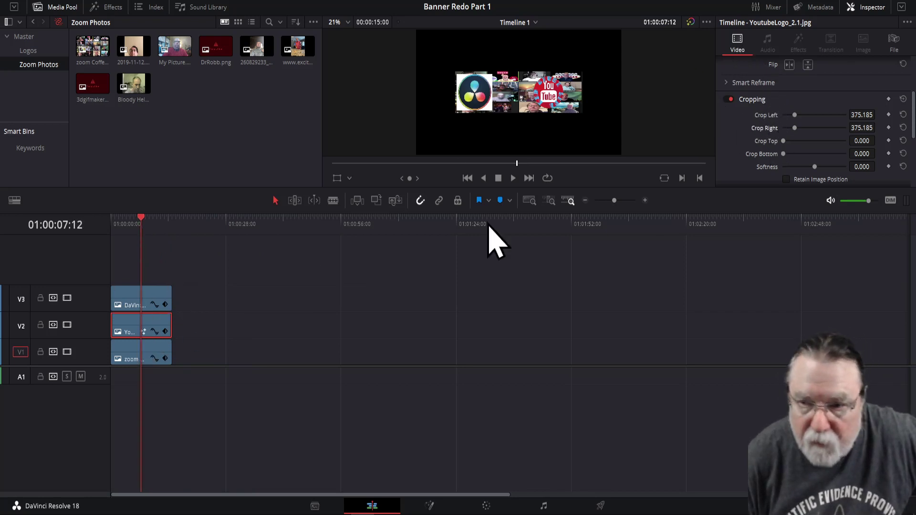
Step: Shift the YouTube logo to an X position of 479, at the group picture's right end
scroll(786, 143, up, 3)
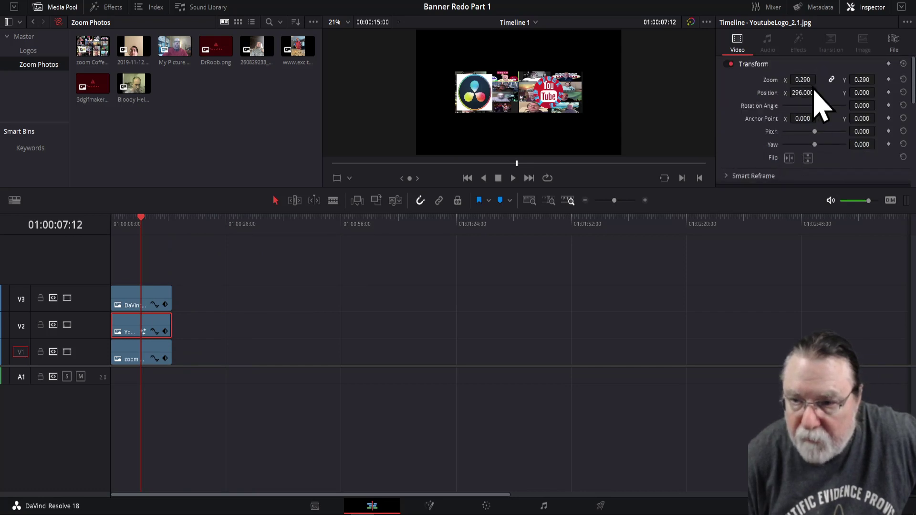
drag(797, 93, 819, 92)
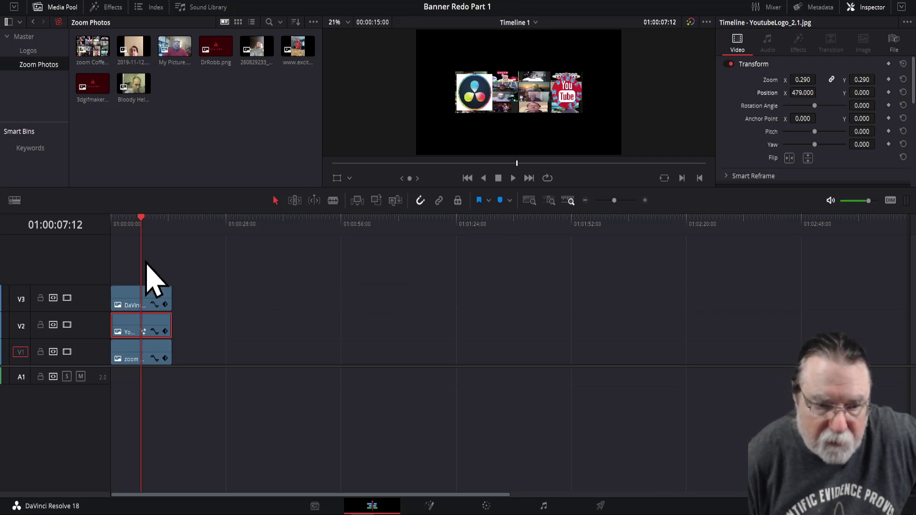
Step: Move the DaVinci Resolve logo clip along V3 clear of the other clips and open it on the Fusion page
drag(139, 307, 295, 310)
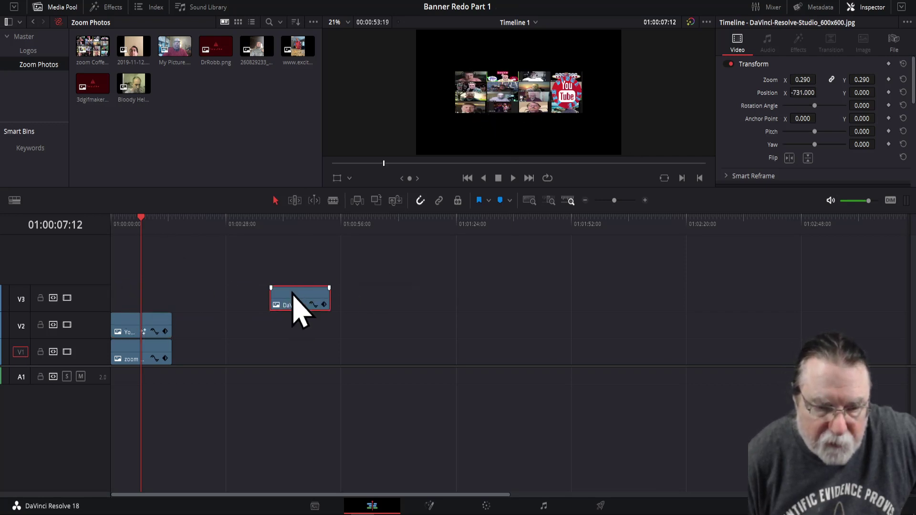
click(301, 224)
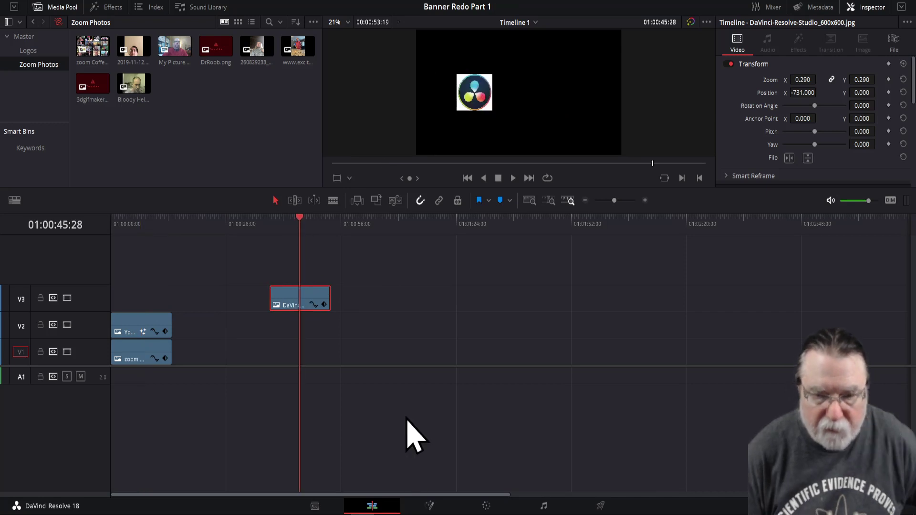
click(429, 506)
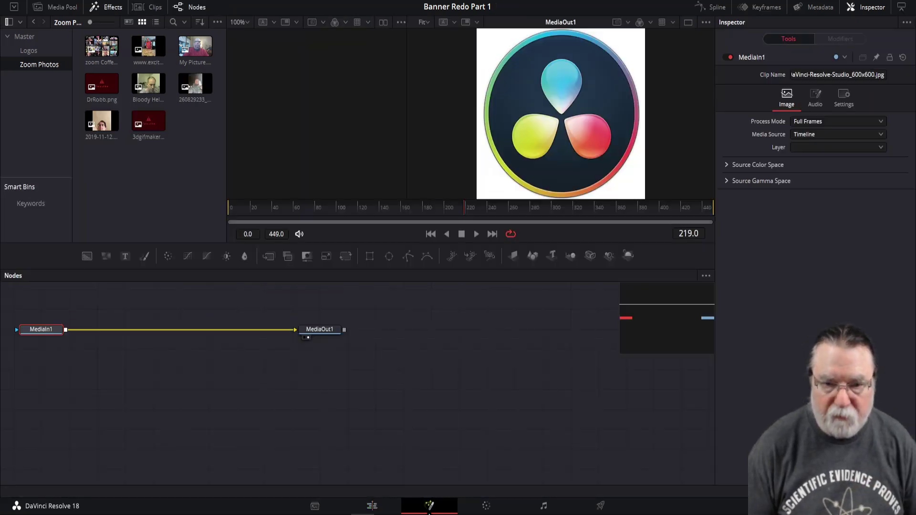
Step: Reposition the DaVinci Resolve logo's nodes, add an ellipse mask to MediaIn1 and show the mask in the first viewer
drag(36, 294, 384, 418)
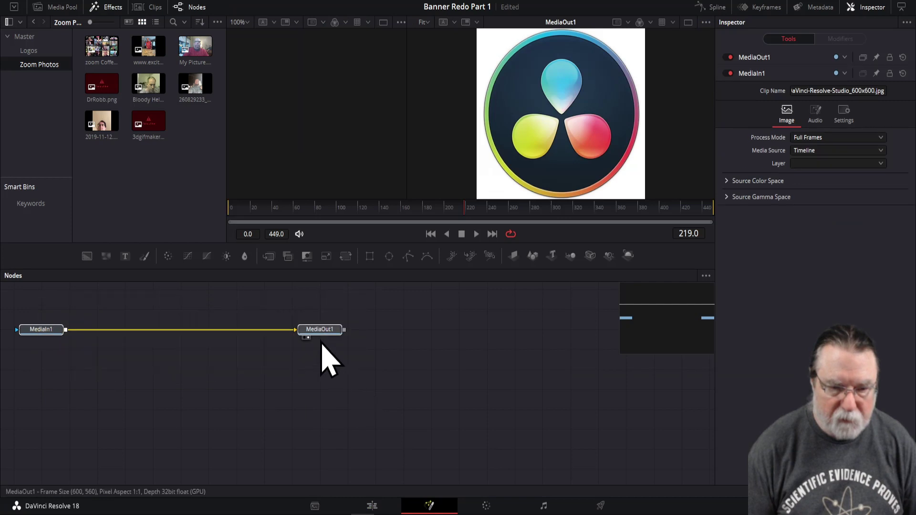
drag(320, 332, 469, 396)
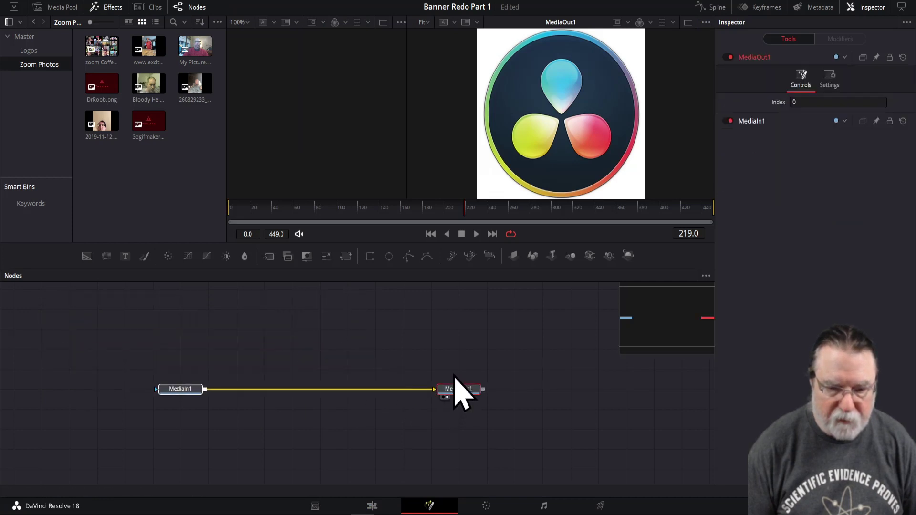
click(175, 391)
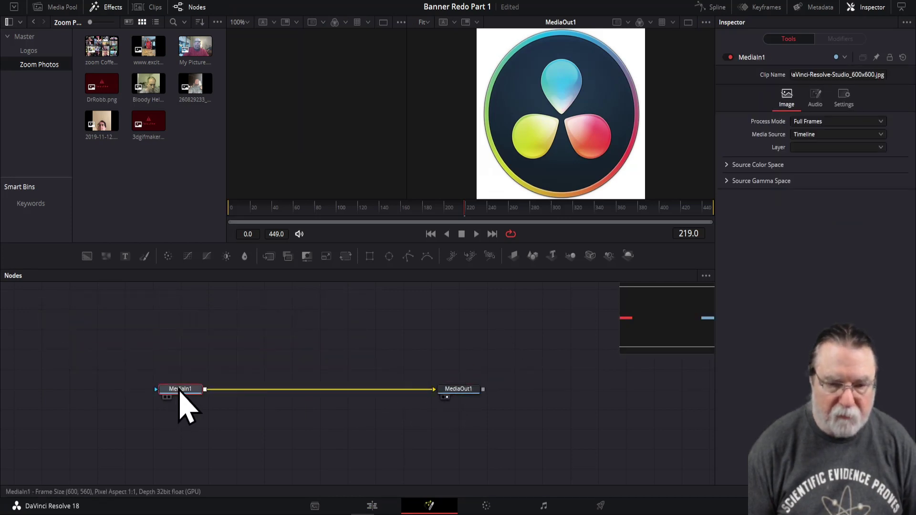
click(389, 257)
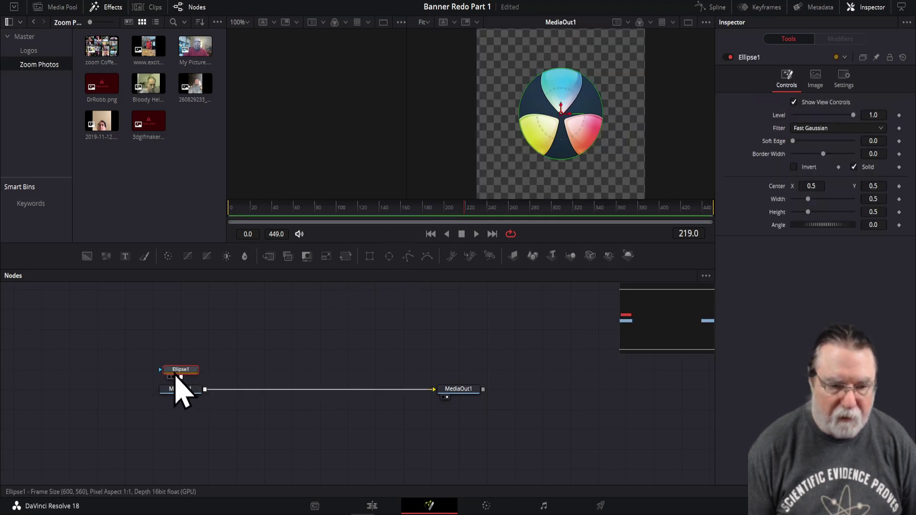
click(170, 378)
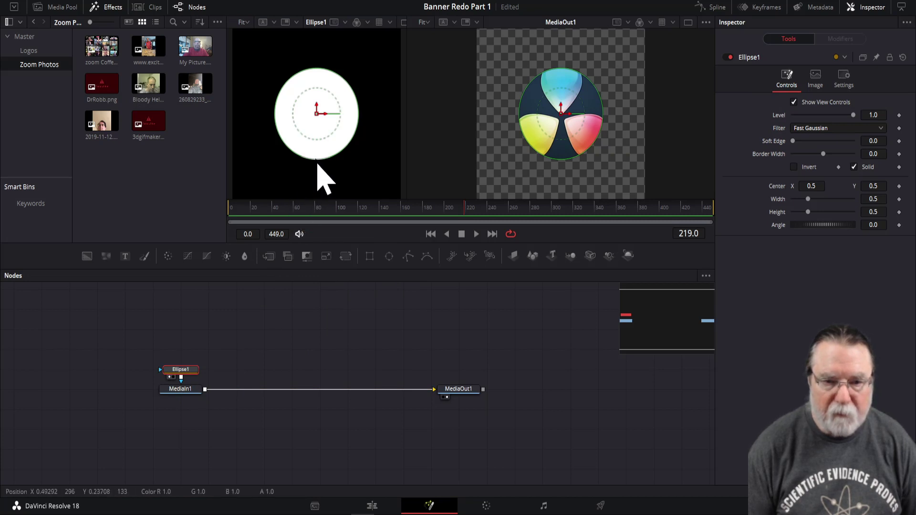
Step: Enlarge the DaVinci Resolve logo's ellipse mask to a width of about 0.637 and a height of about 0.649
drag(316, 164, 318, 178)
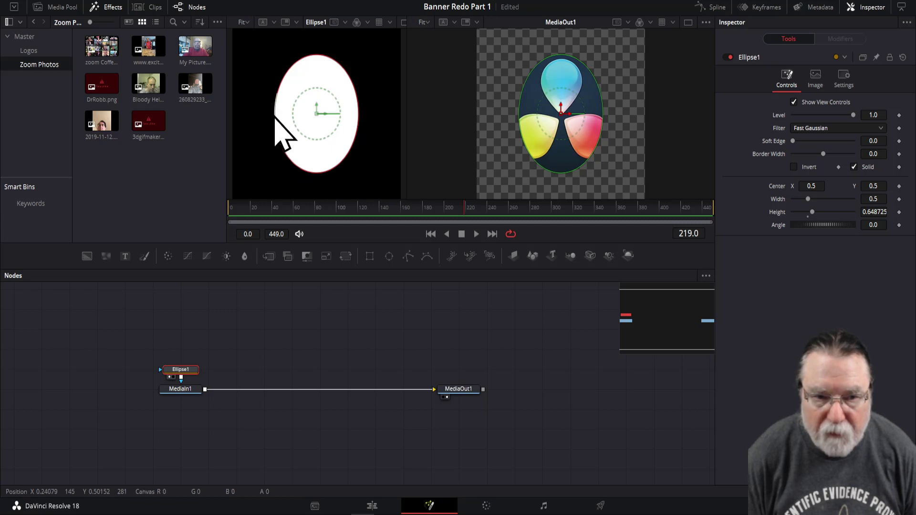
drag(275, 116, 265, 119)
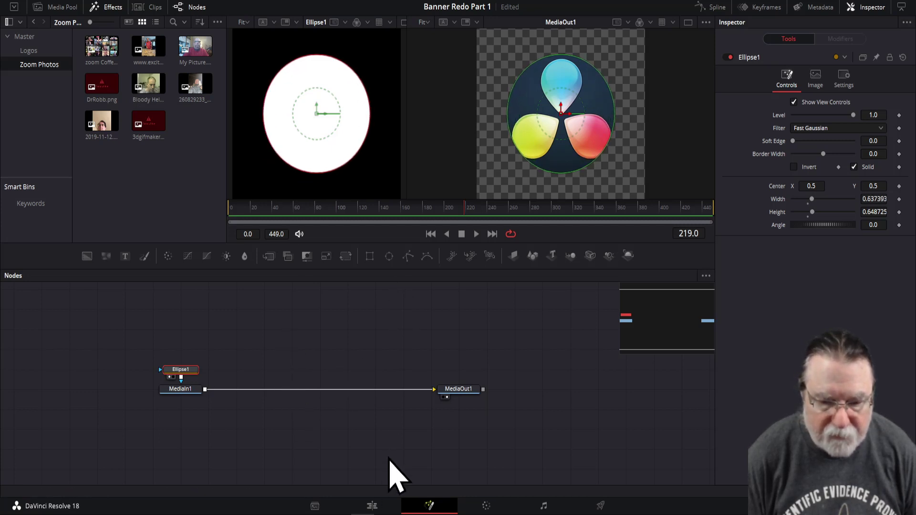
Step: Return to the Edit page, move the DaVinci Resolve logo clip back to the timeline start and set its X position to -864
click(372, 505)
drag(298, 285, 115, 308)
click(133, 223)
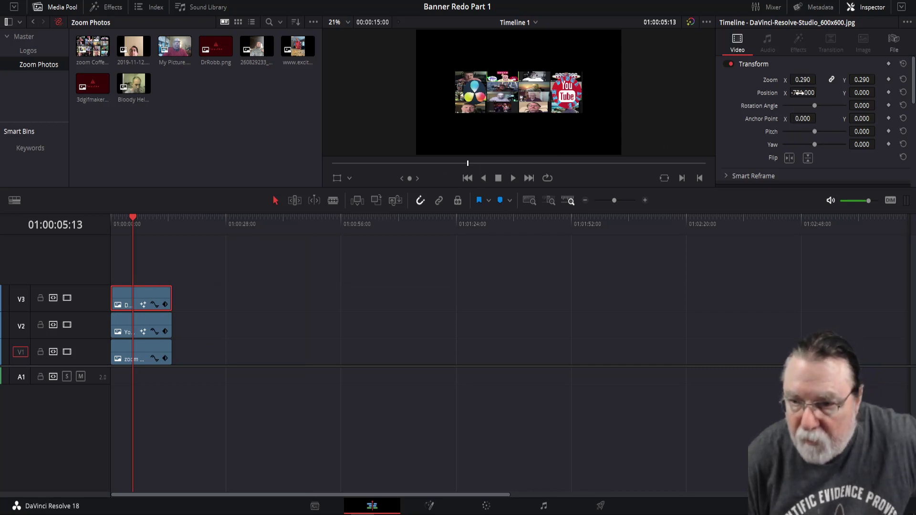
drag(799, 93, 819, 93)
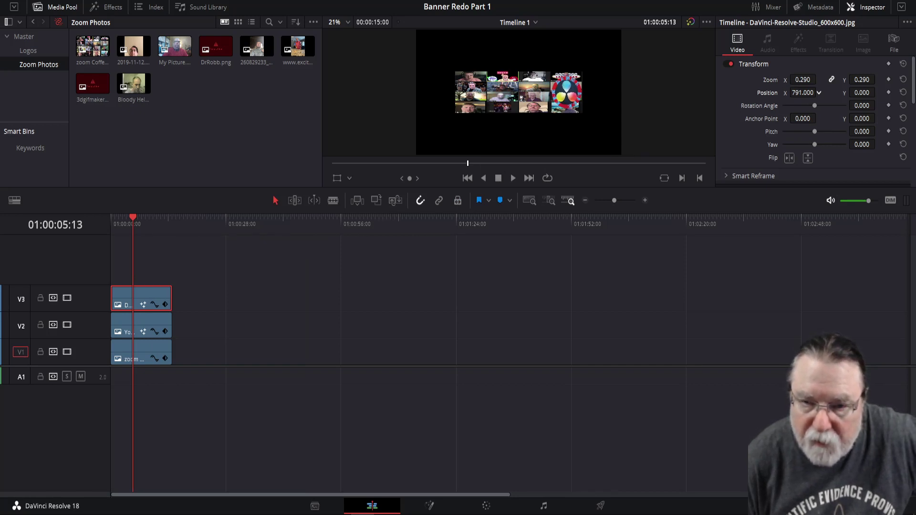
drag(818, 93, 794, 93)
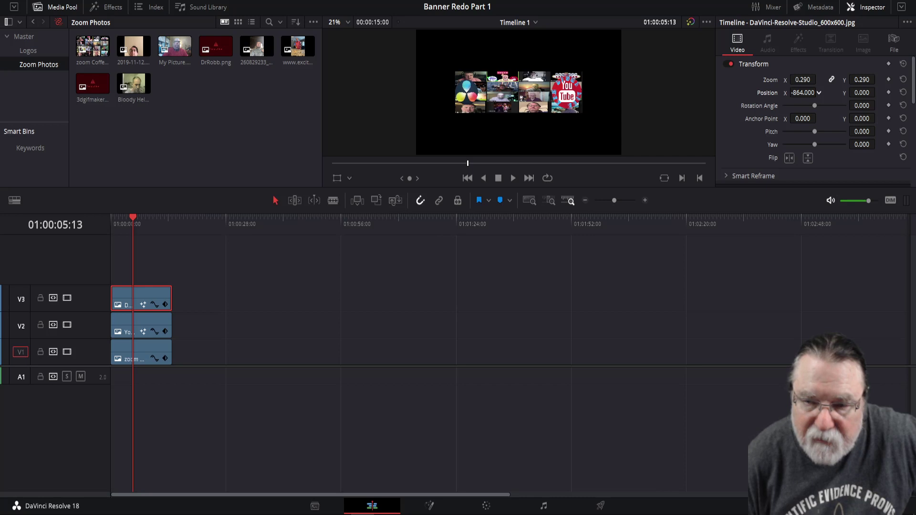
click(147, 328)
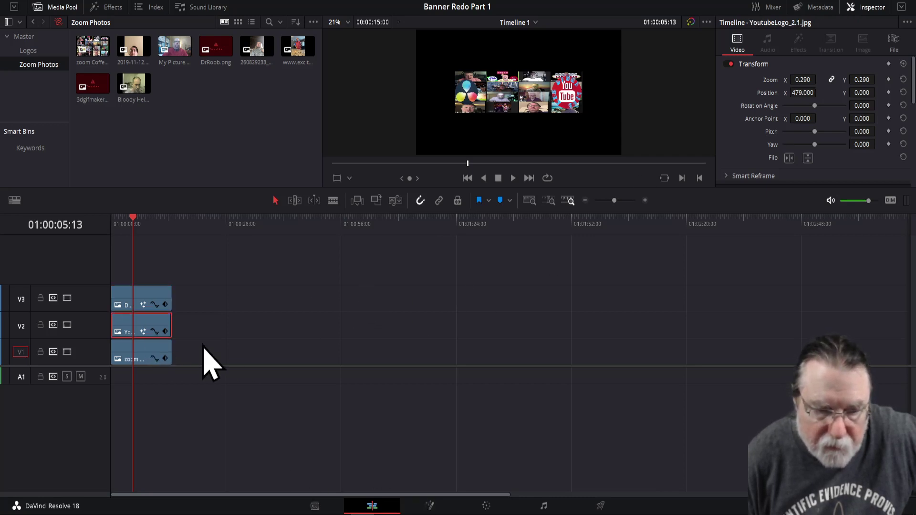
click(429, 507)
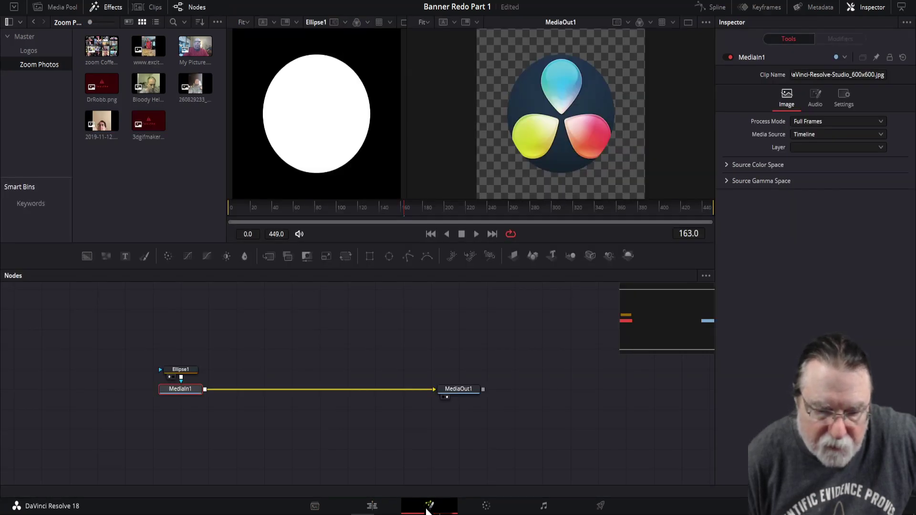
click(384, 509)
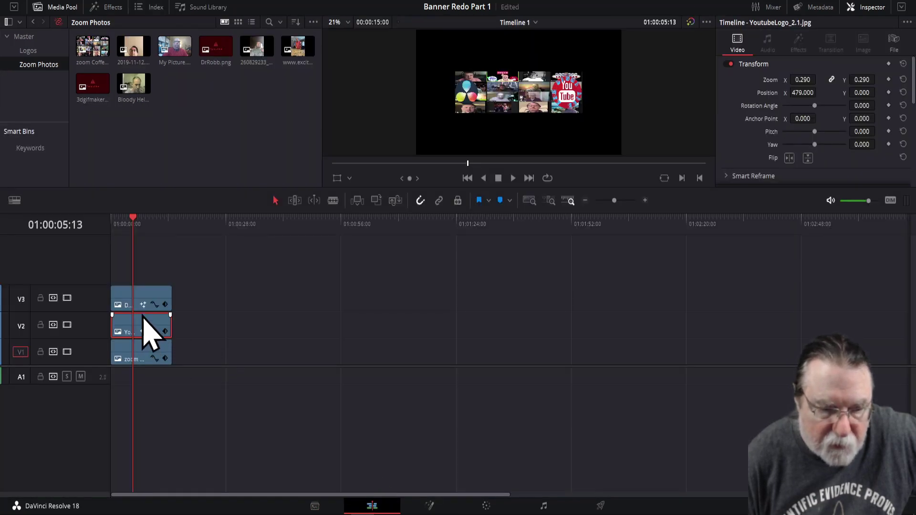
click(143, 300)
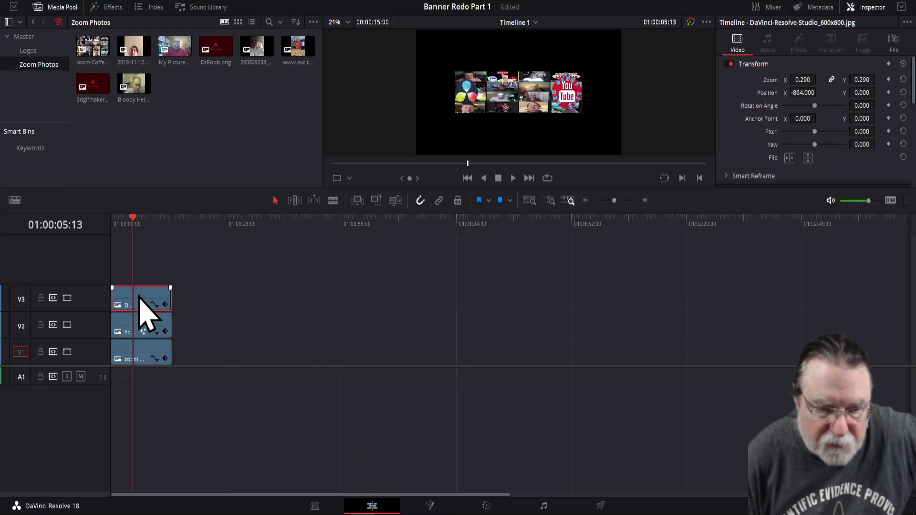
Step: Move the YouTube logo clip down to V1 clear of the other clips and inspect its mask on the Fusion page at 01:00:43:15
drag(139, 328, 281, 354)
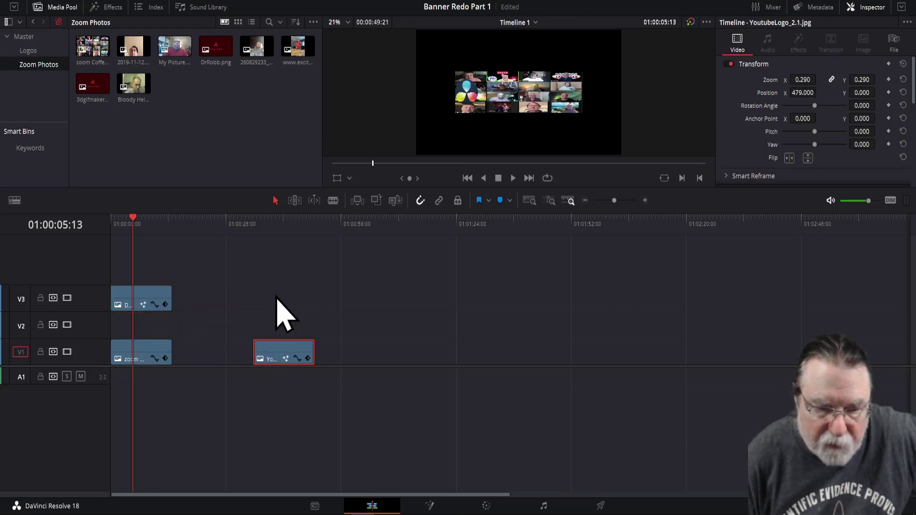
click(290, 225)
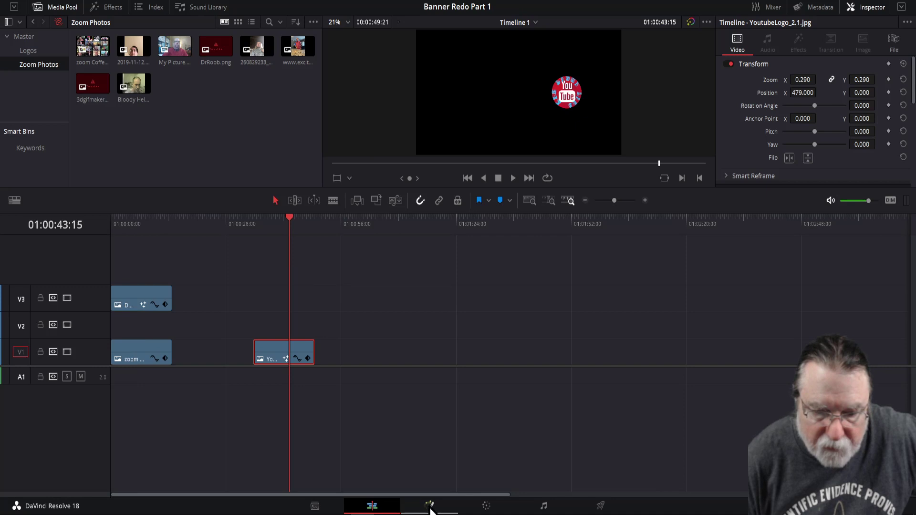
click(429, 506)
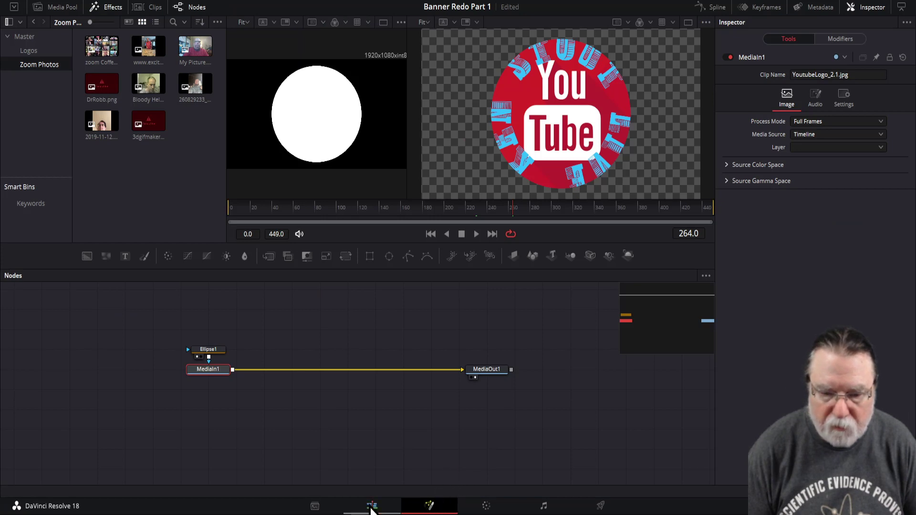
Step: Swap the DaVinci Resolve logo clip in at 01:00:43:15 on V3, shift the YouTube logo clip farther along V1, and open the DaVinci logo in Fusion
click(372, 507)
drag(137, 303, 280, 301)
drag(280, 353, 354, 360)
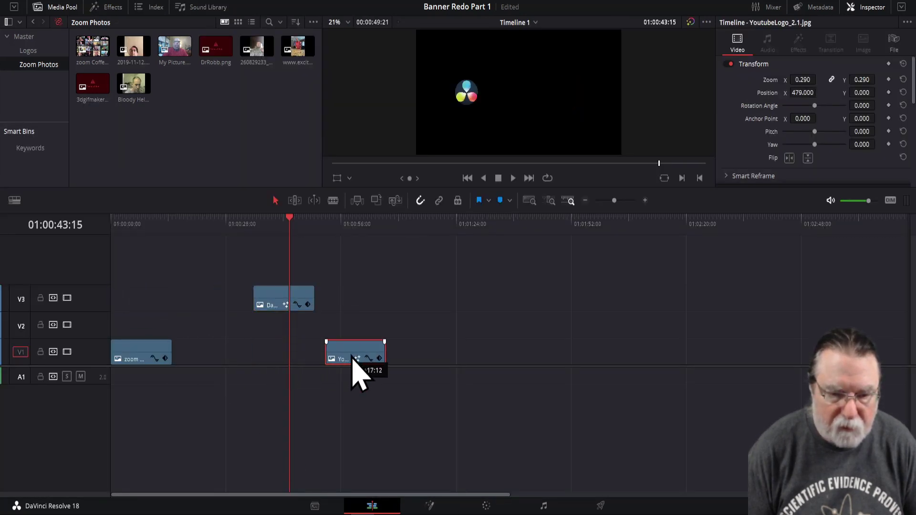
click(292, 307)
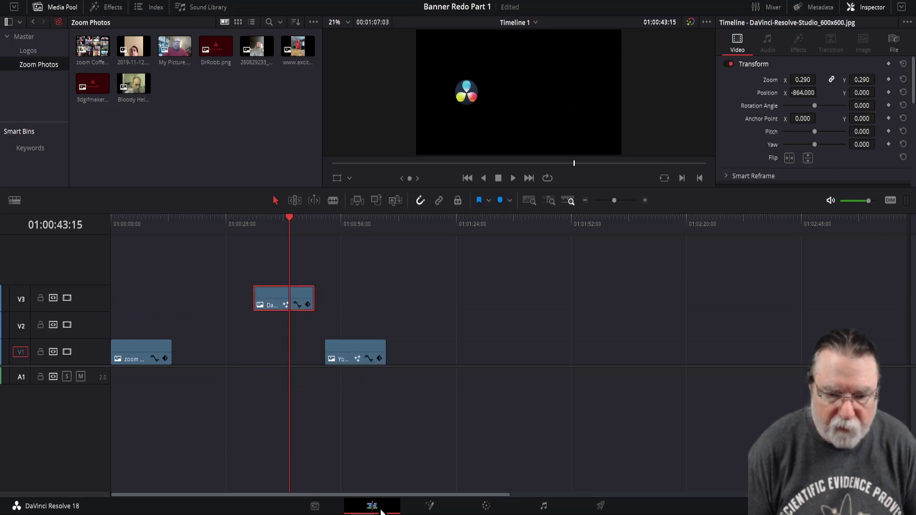
click(431, 506)
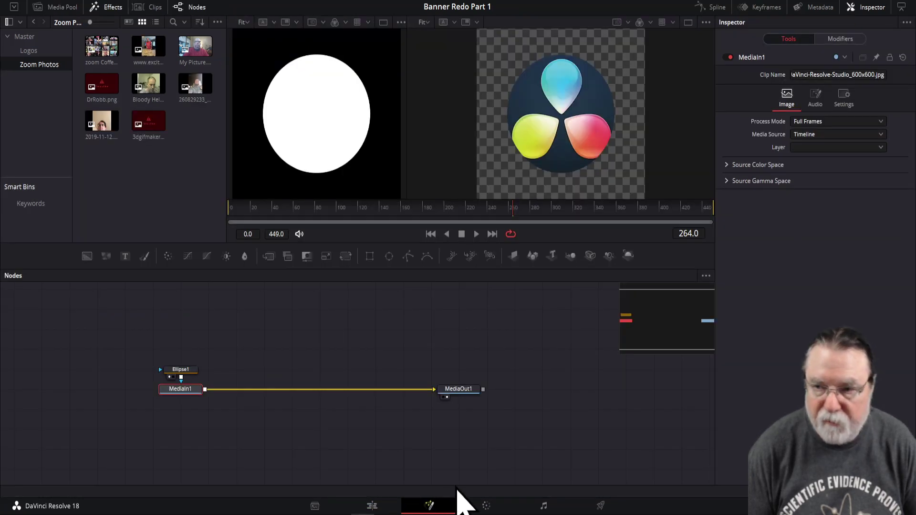
Step: Round out the DaVinci Resolve logo's Ellipse1 mask with a width of 0.703393 and a height of 0.655725
click(181, 371)
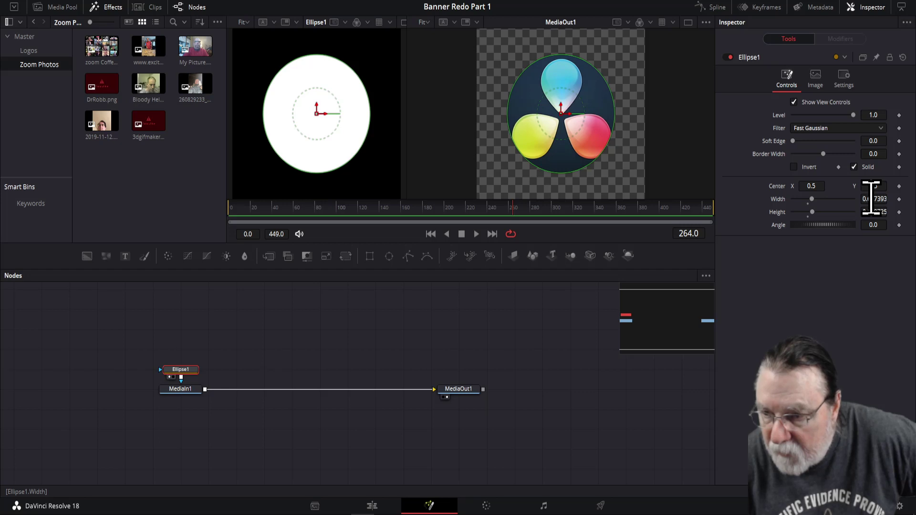
drag(859, 199, 870, 199)
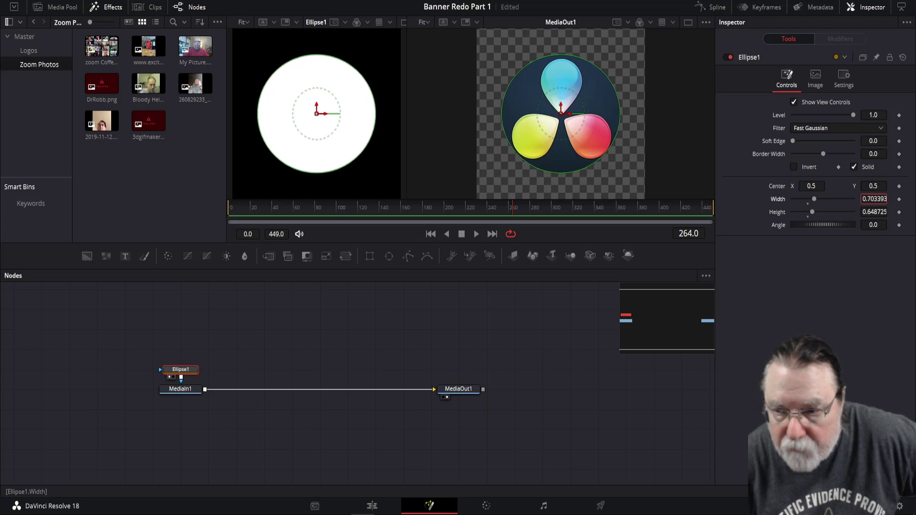
drag(862, 212, 865, 210)
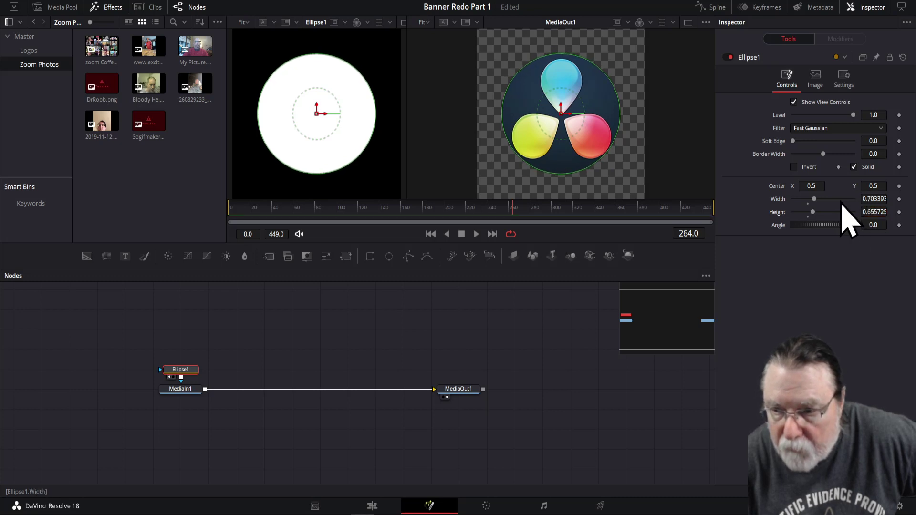
right_click(871, 199)
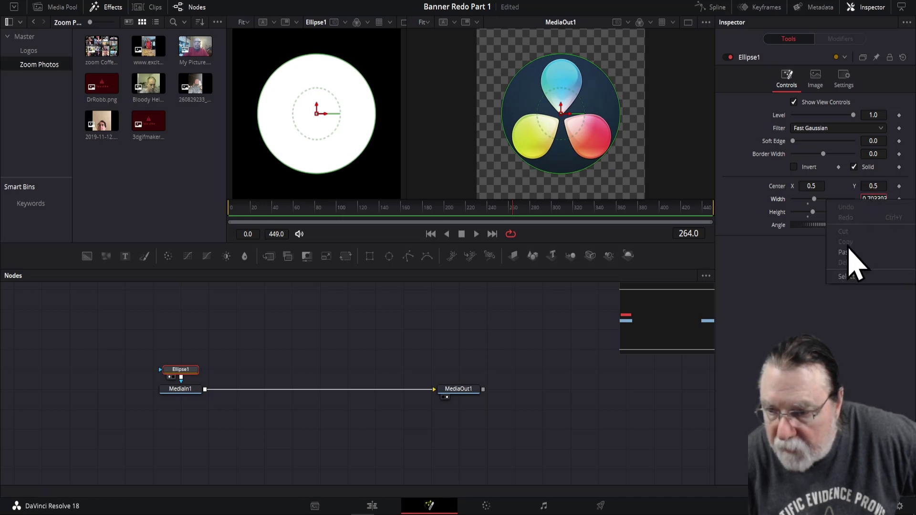
click(807, 319)
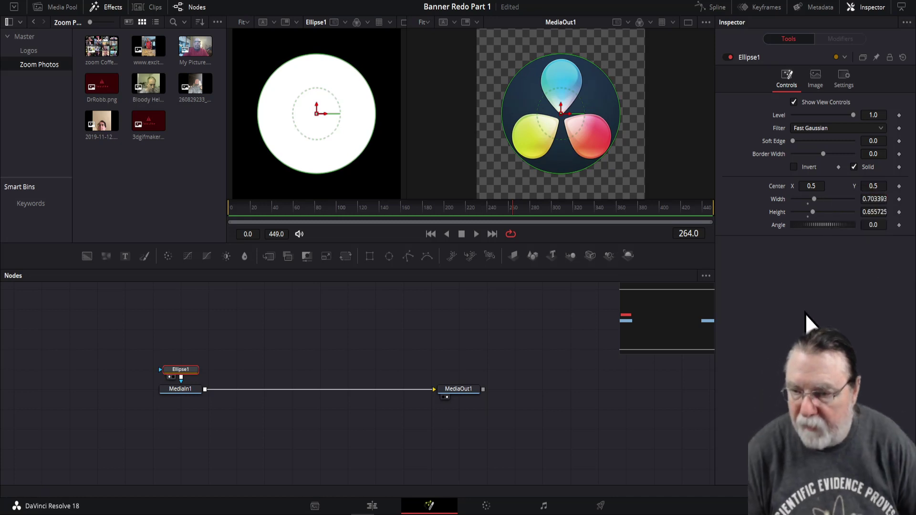
right_click(873, 212)
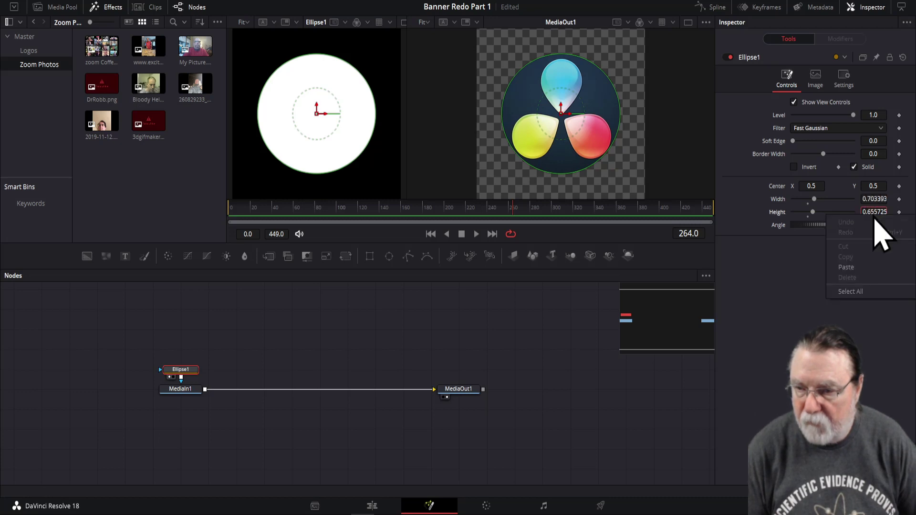
click(807, 311)
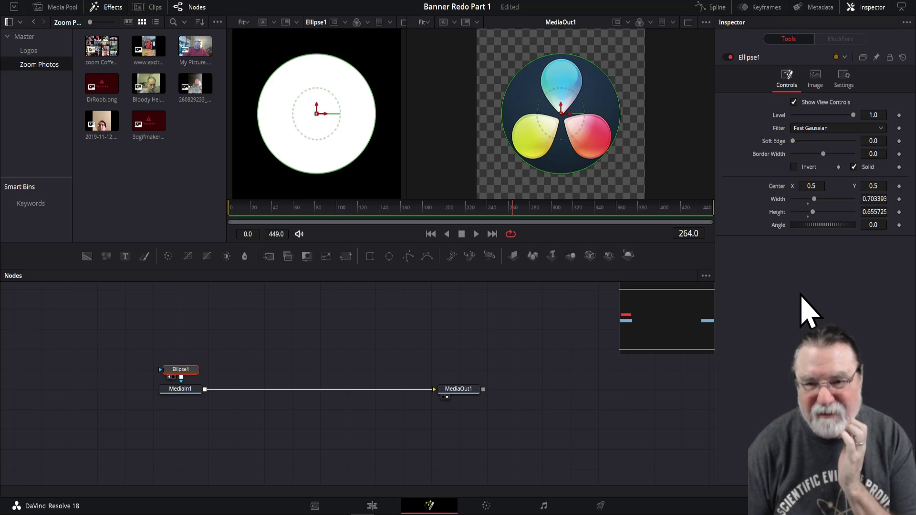
Step: Back on the Edit page, stack both logo clips at the timeline start on V3 and V2 and place the playhead at 01:00:06:08
click(372, 506)
drag(296, 300, 132, 300)
drag(352, 367, 119, 333)
click(138, 223)
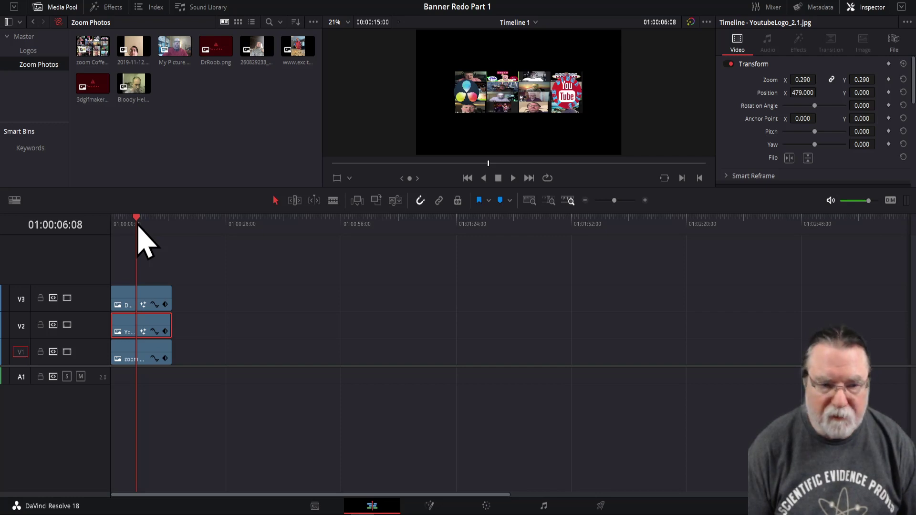
Step: Narrow the group picture on V1 to an X zoom of 0.390, leaving its Y zoom unlinked
click(138, 355)
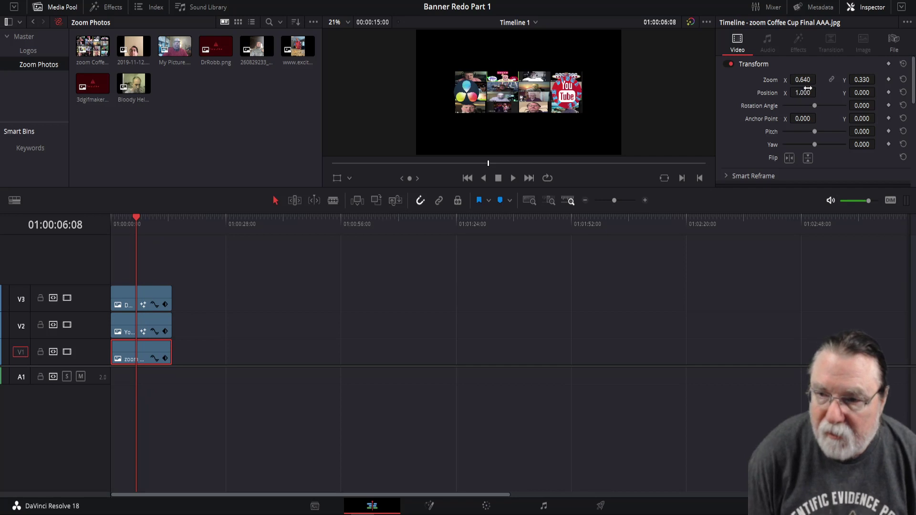
drag(811, 80, 826, 79)
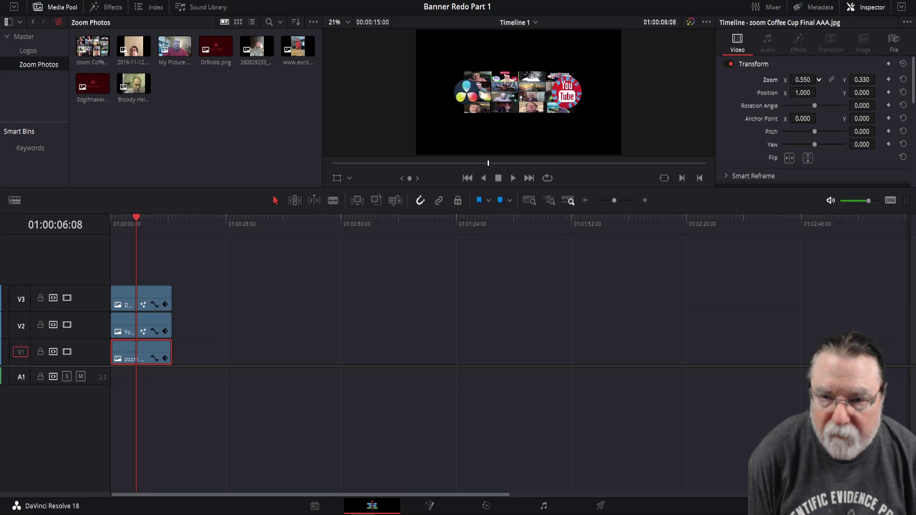
mouse_move(826, 80)
mouse_down()
mouse_move(809, 80)
mouse_move(818, 79)
mouse_up()
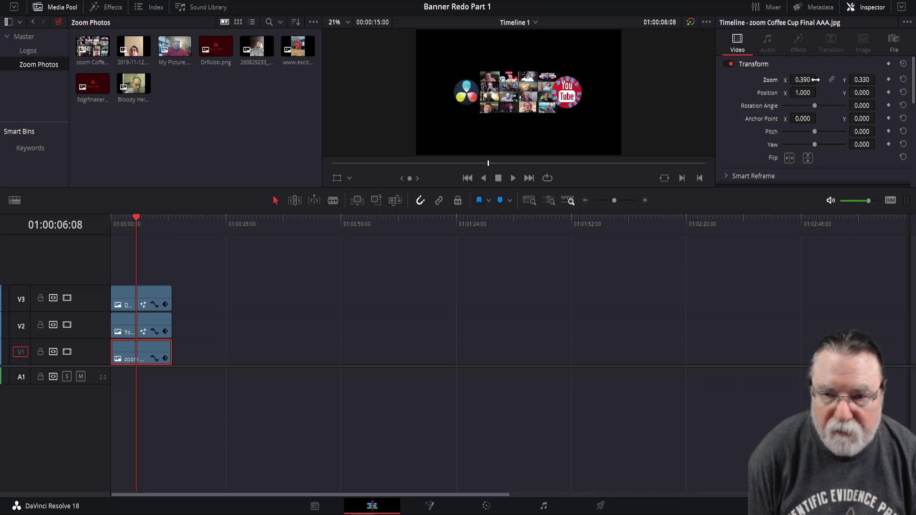
Step: Set the YouTube logo's X position to 512 and nudge the DaVinci Resolve logo slightly farther outward along X
click(156, 317)
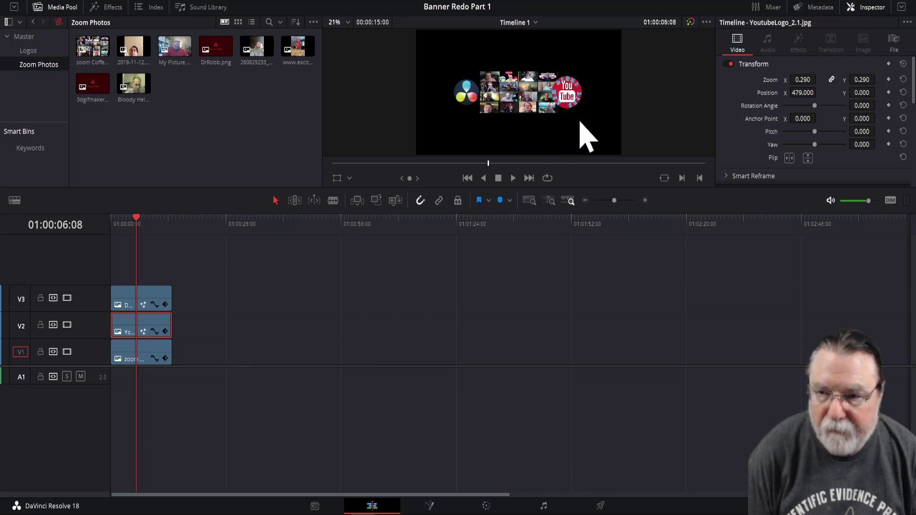
drag(813, 93, 819, 92)
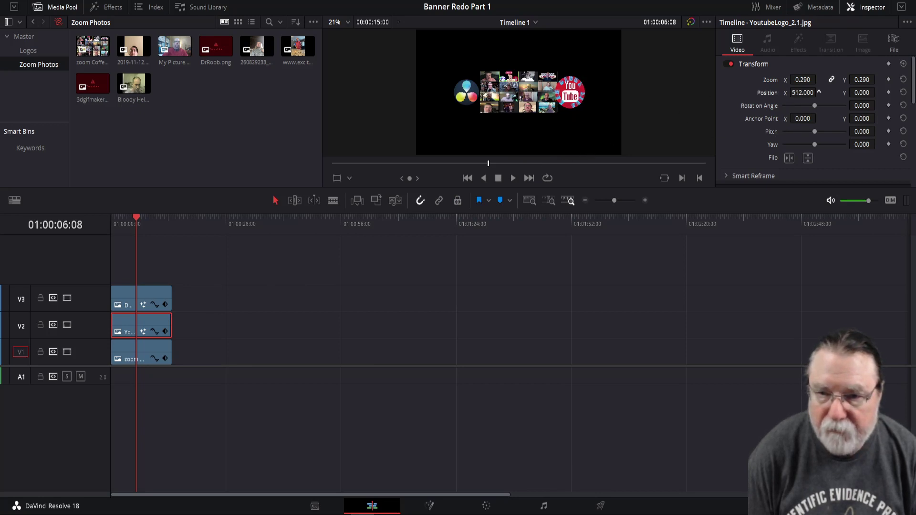
click(136, 295)
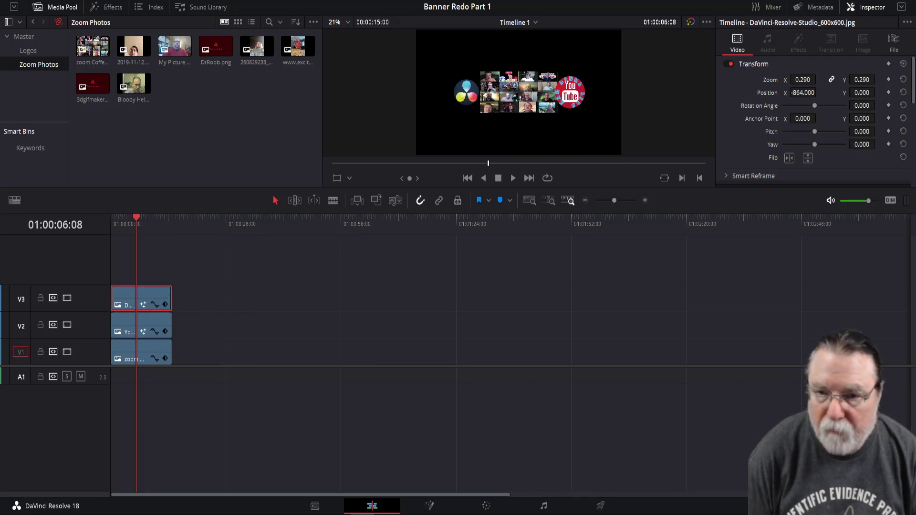
drag(818, 92, 819, 92)
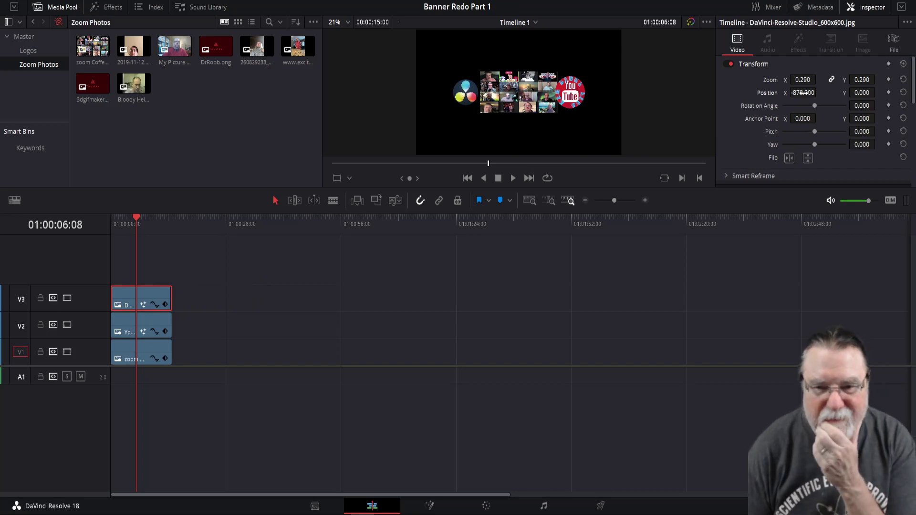
Step: Move the YouTube logo clip on V2 to an empty stretch of the timeline and open its Ellipse1 mask in Fusion
click(146, 322)
key(f)
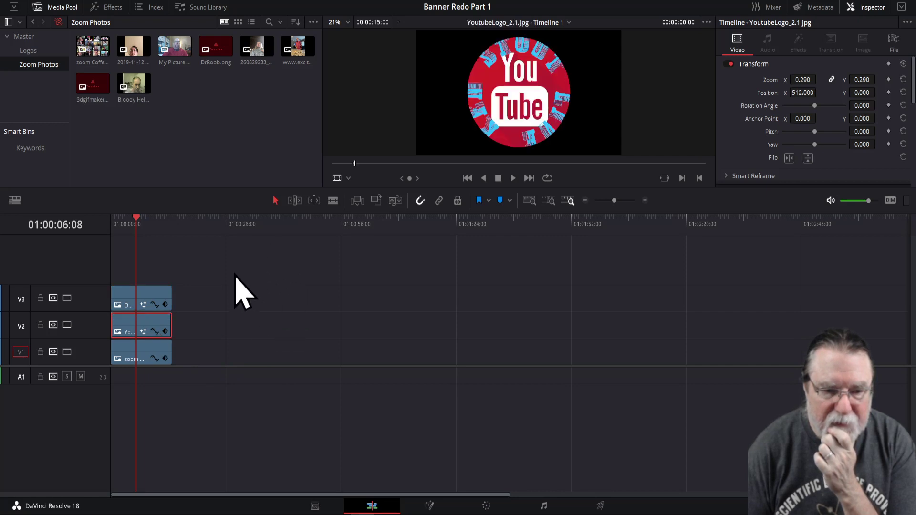
drag(127, 325, 280, 328)
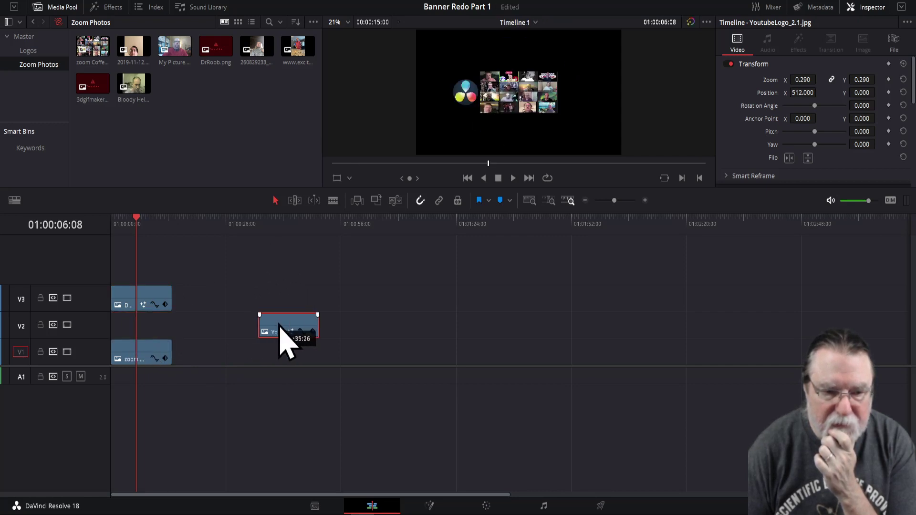
click(290, 227)
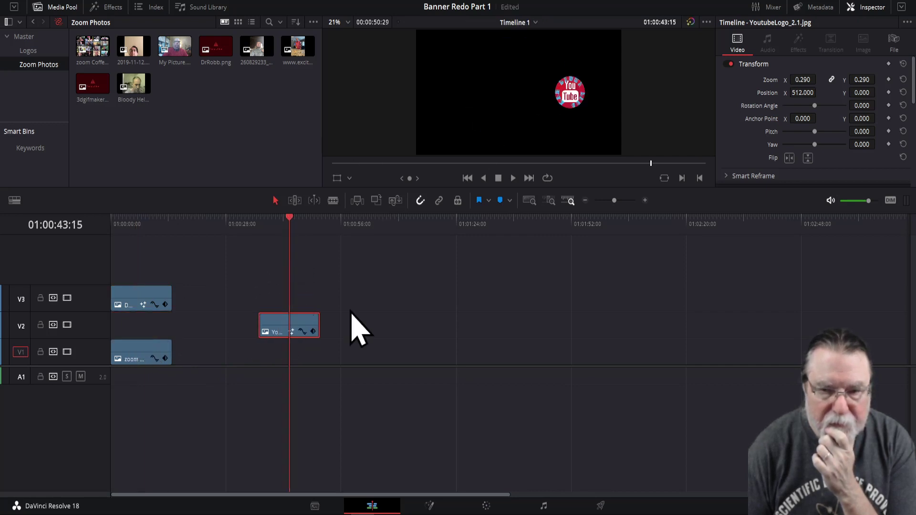
click(430, 506)
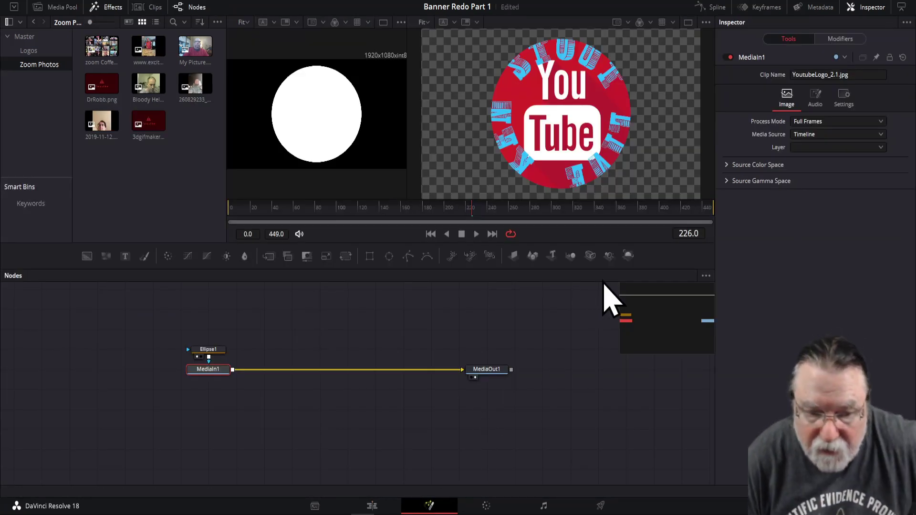
click(209, 354)
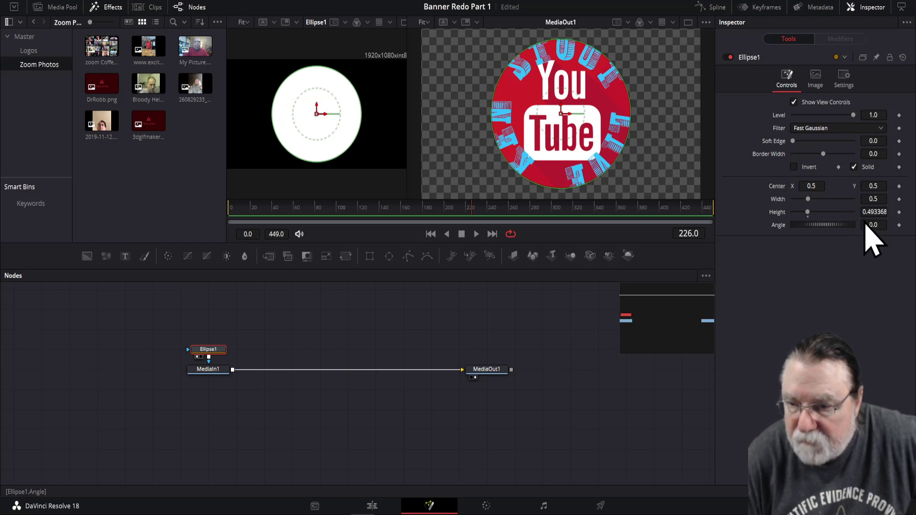
Step: Set the YouTube logo's Ellipse1 mask to a width of 0.558 and a height of 0.5
click(873, 199)
text(0.498)
scroll(873, 199, down, 15)
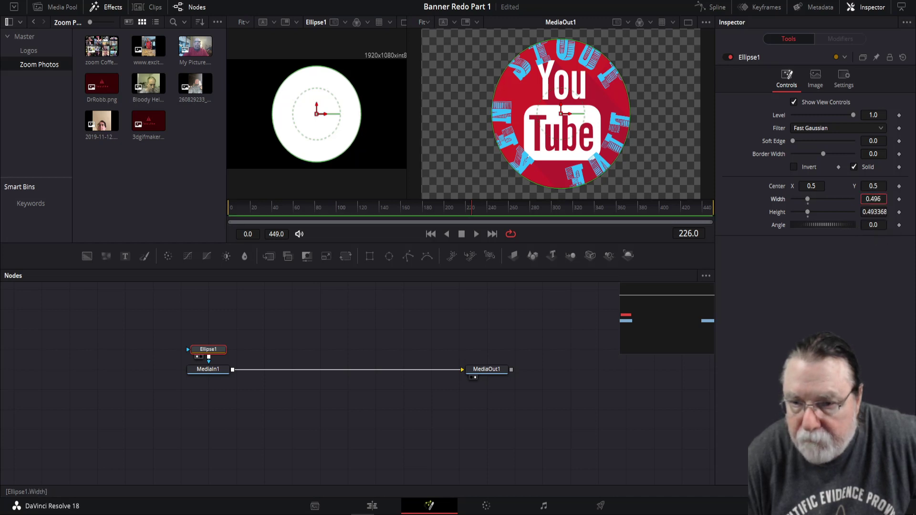
scroll(873, 199, up, 20)
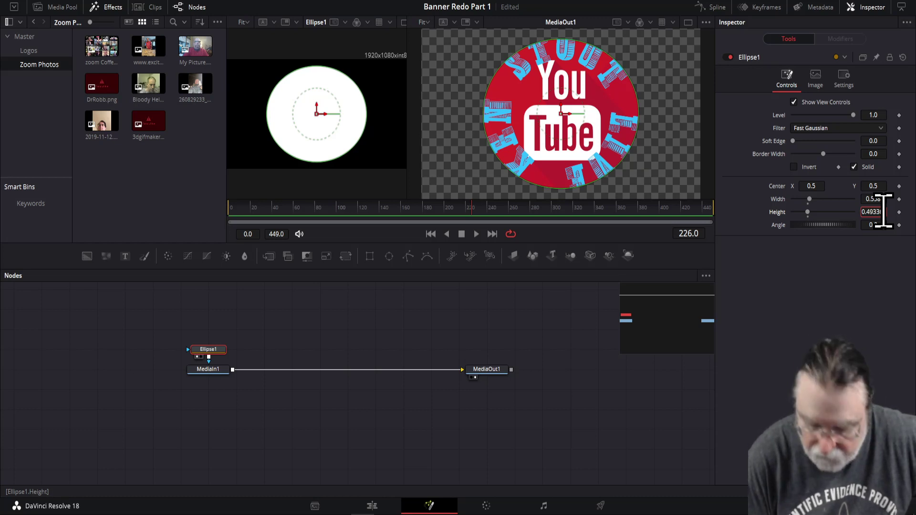
key(End)
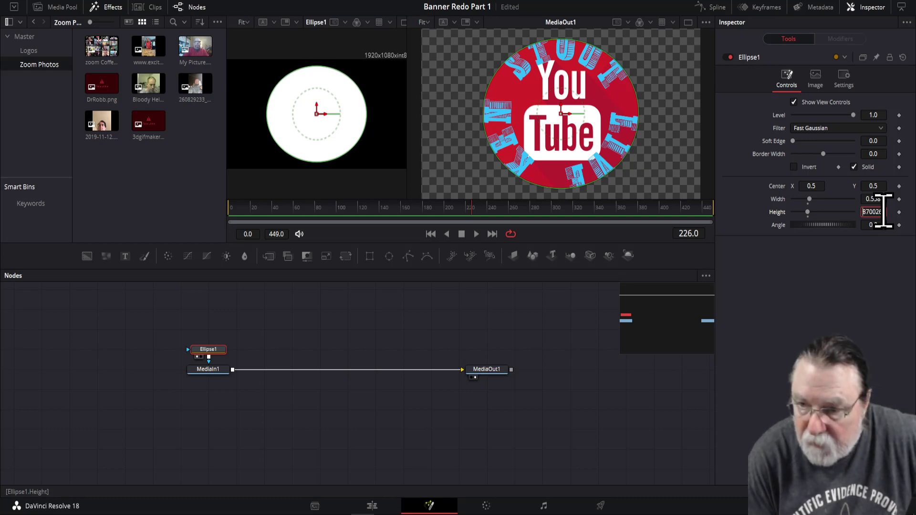
text(5)
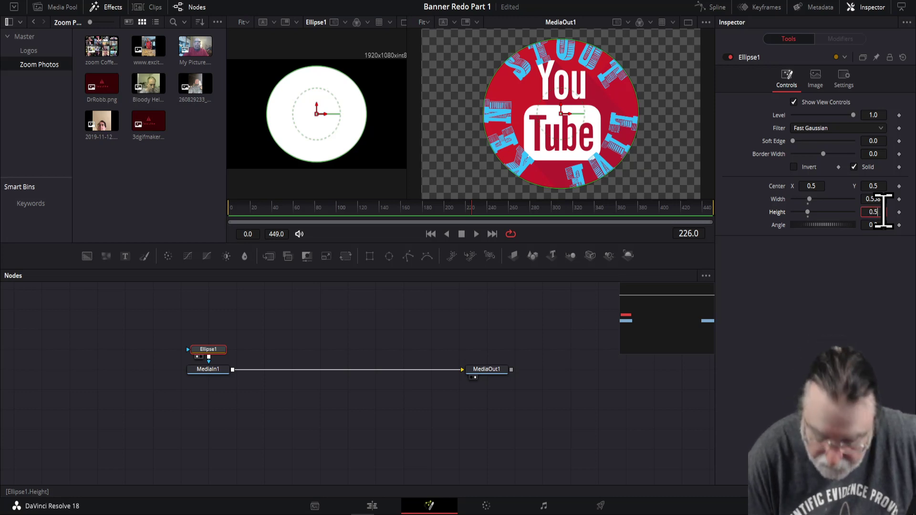
key(Tab)
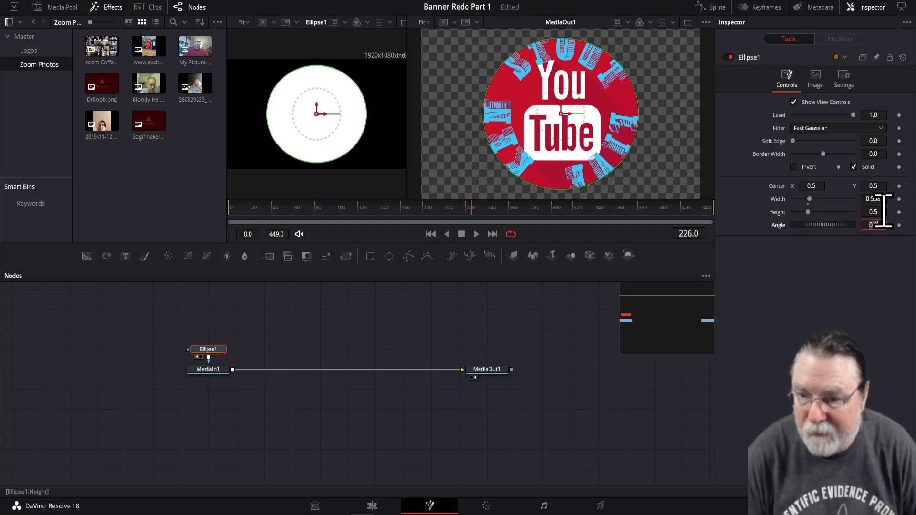
Step: Shift the Ellipse1 mask's center X to 0.499 and set its width to 0.5
drag(811, 186, 819, 185)
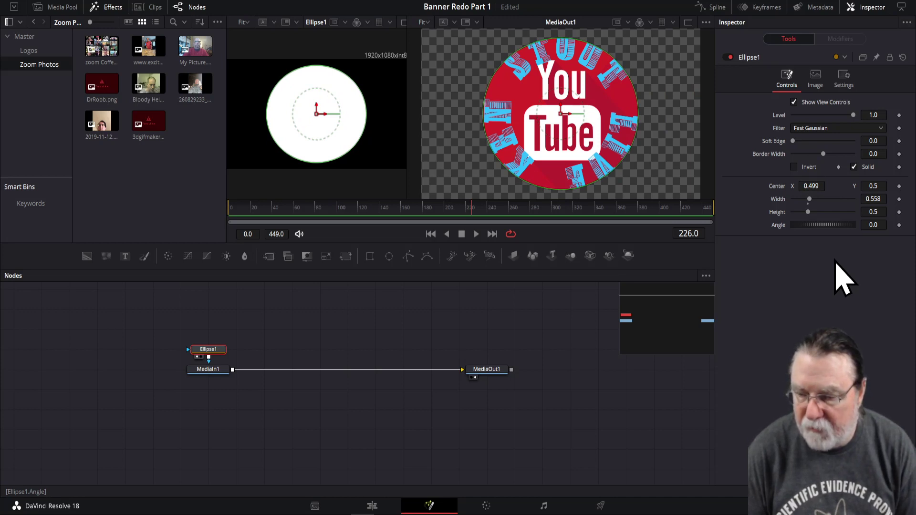
click(882, 199)
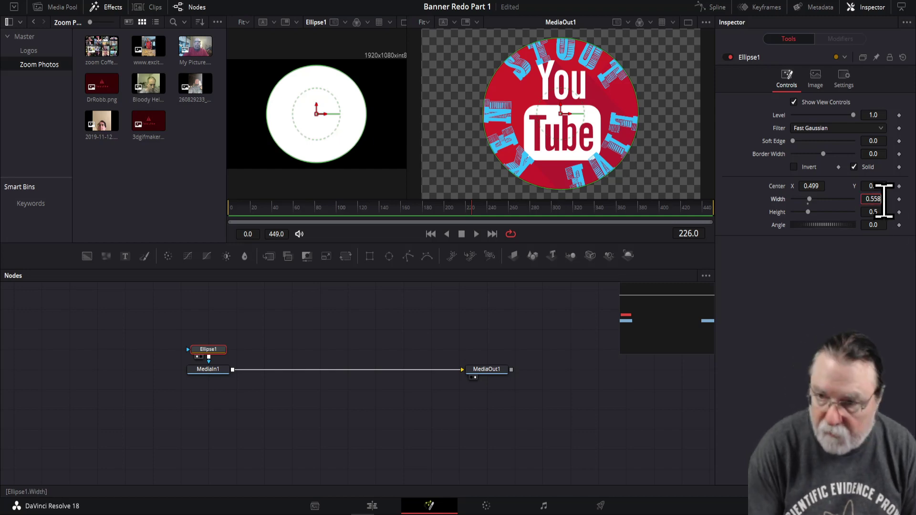
key(Tab)
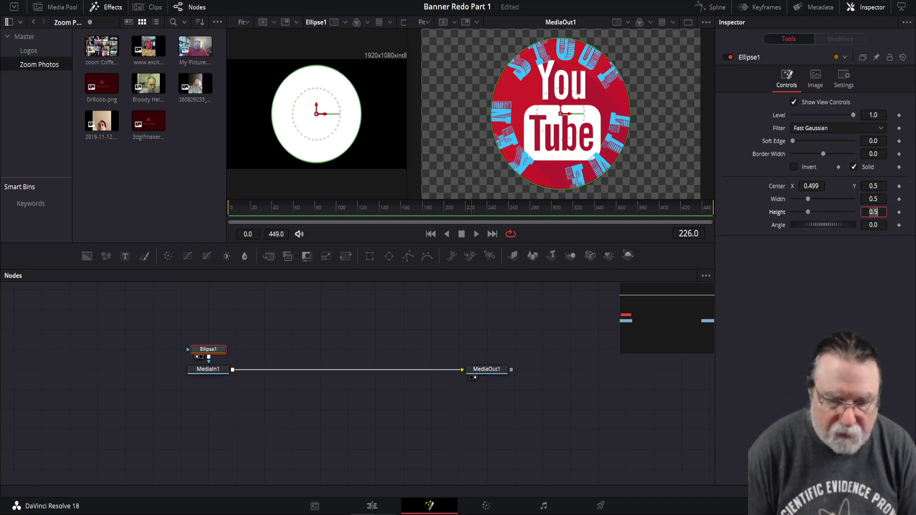
Step: Back on the Edit page, return the YouTube logo clip to the timeline start on V2 and place the playhead at 01:00:02:20
click(372, 507)
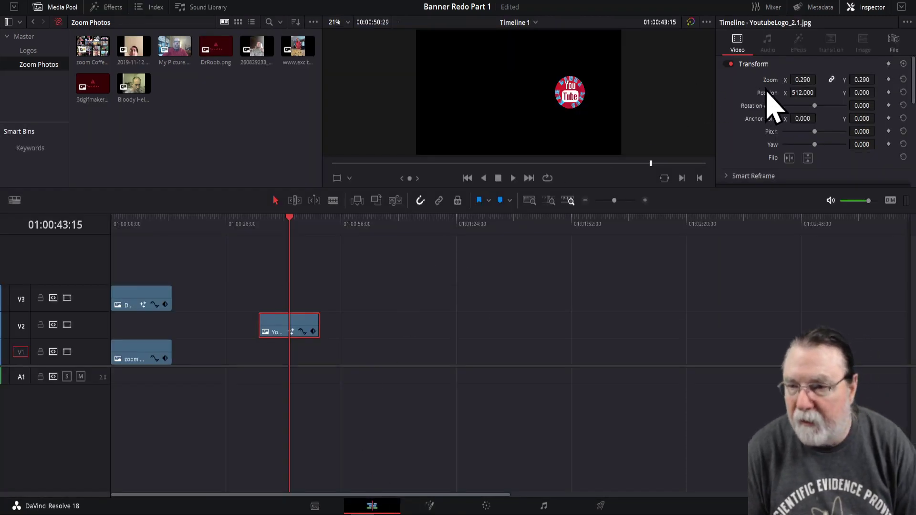
click(130, 292)
click(133, 218)
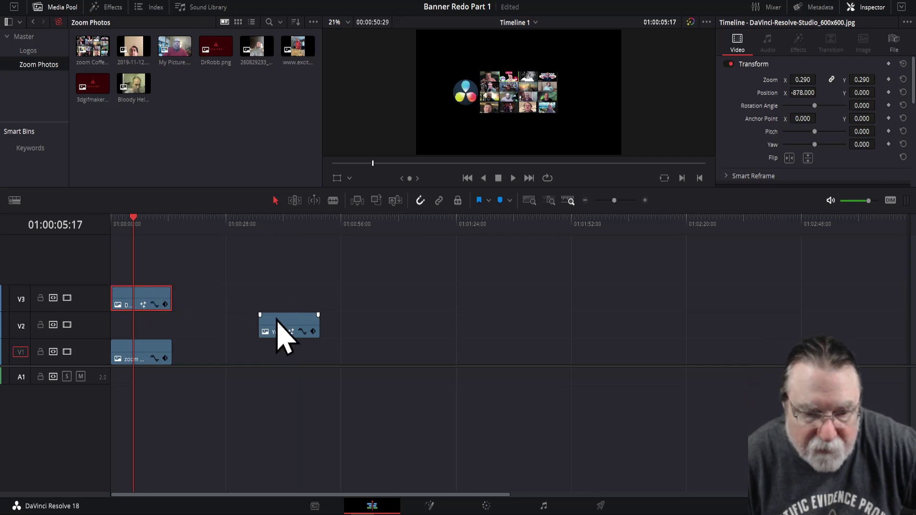
click(288, 229)
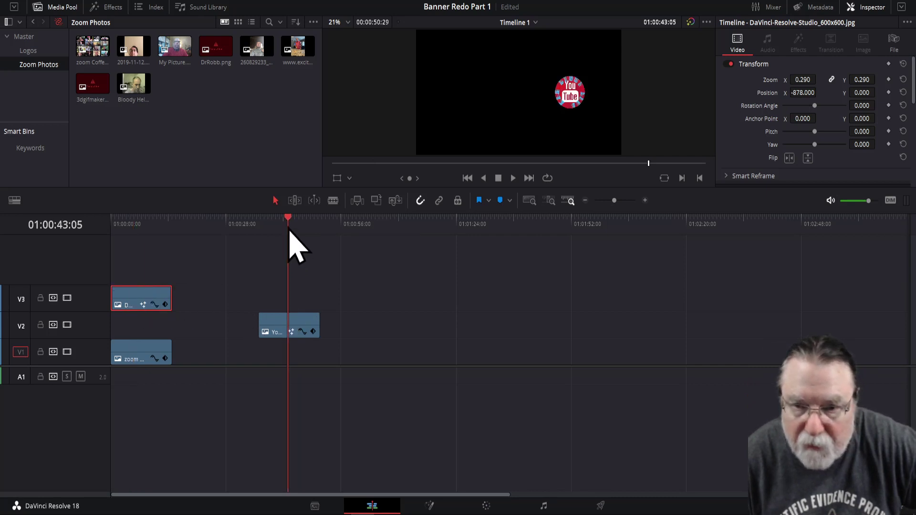
click(375, 336)
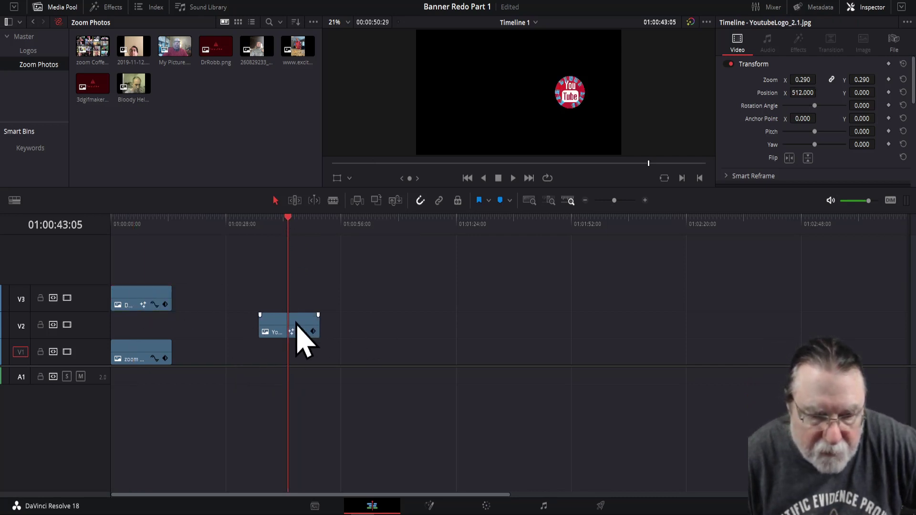
click(387, 227)
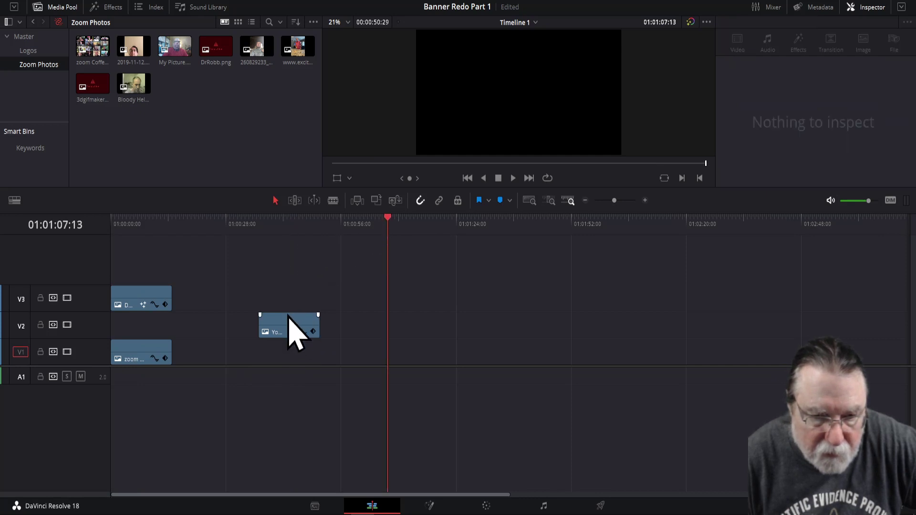
drag(291, 331, 123, 333)
click(123, 227)
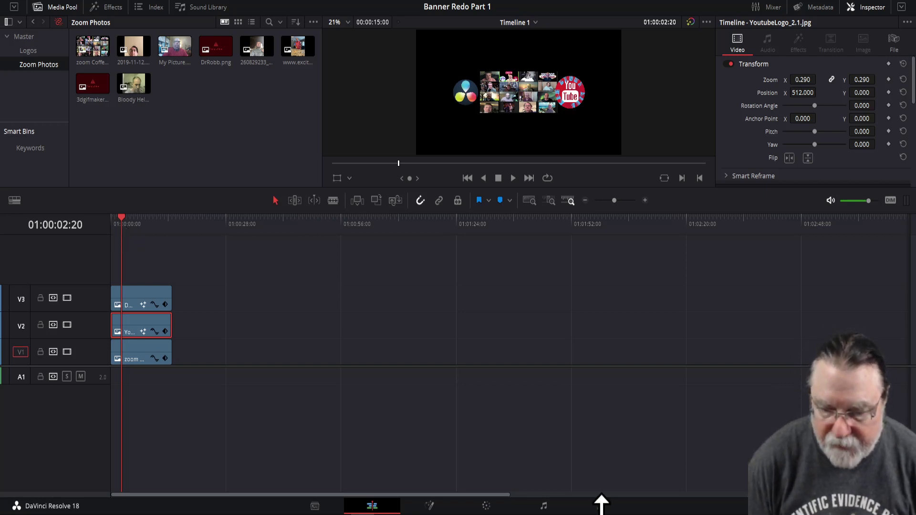
Step: On the Deliver page, name the export Zoom Banner One, add it to the render queue and render it
click(602, 508)
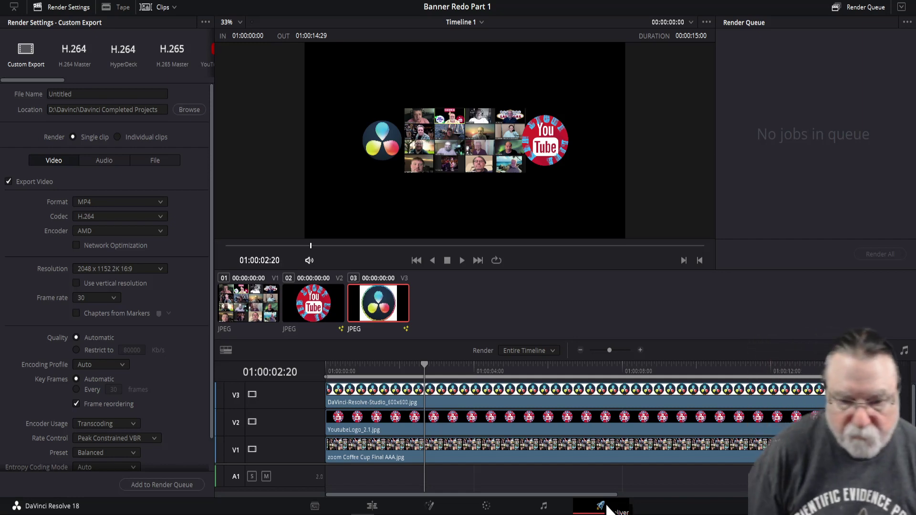
click(104, 96)
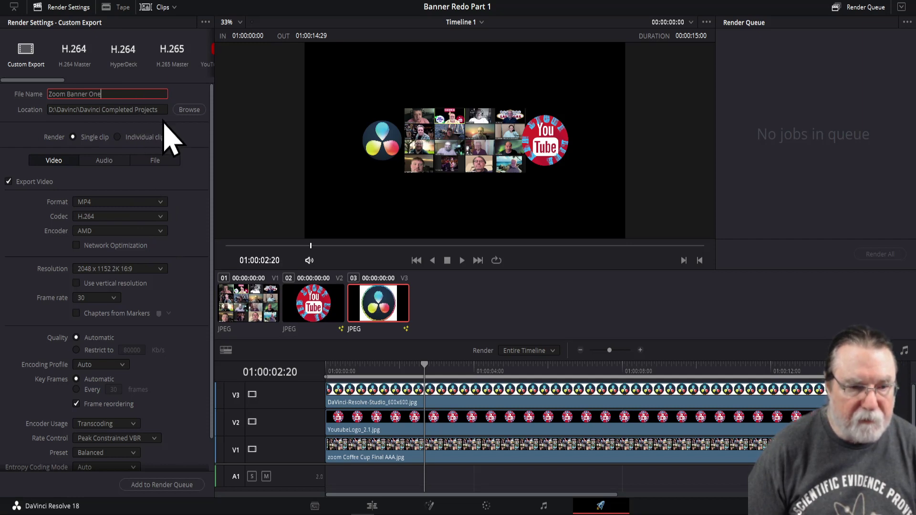
click(174, 484)
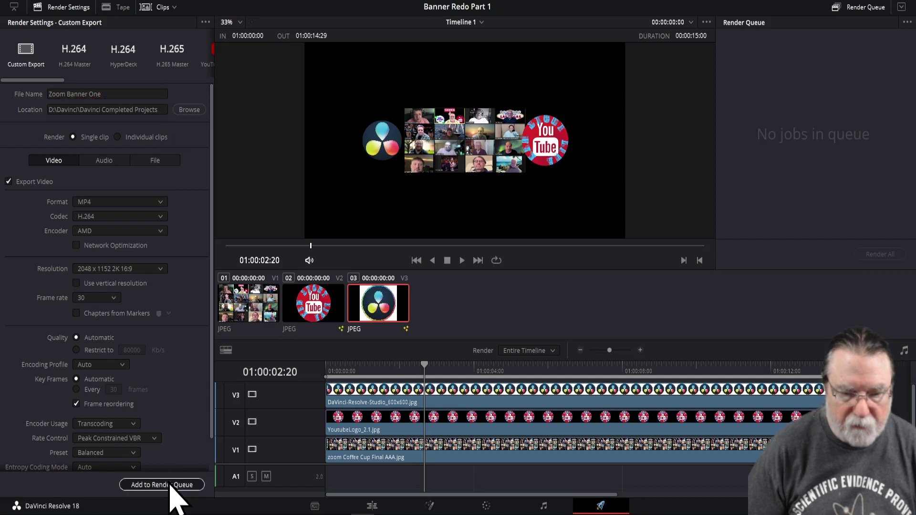
click(880, 254)
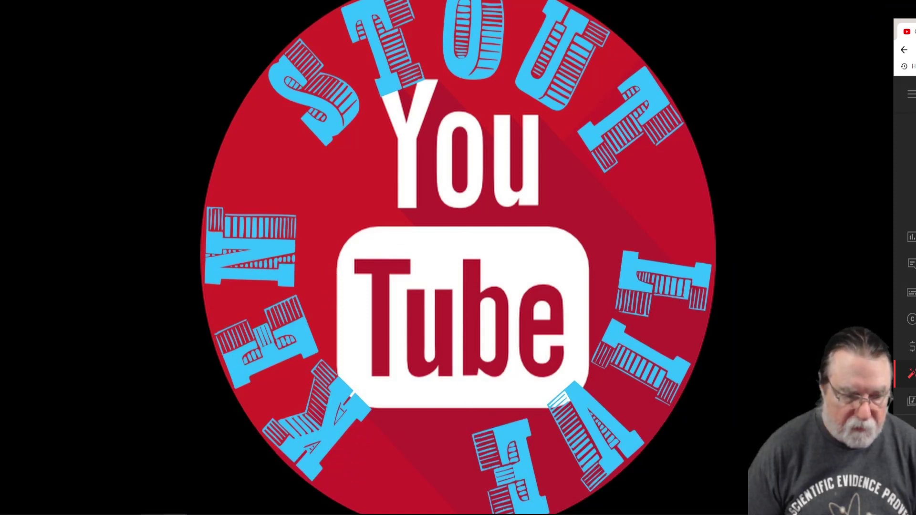
Step: Switch to File Explorer and browse to the Davinci Completed Projects folder inside Davinci on Data Drive (D:)
key(super+e)
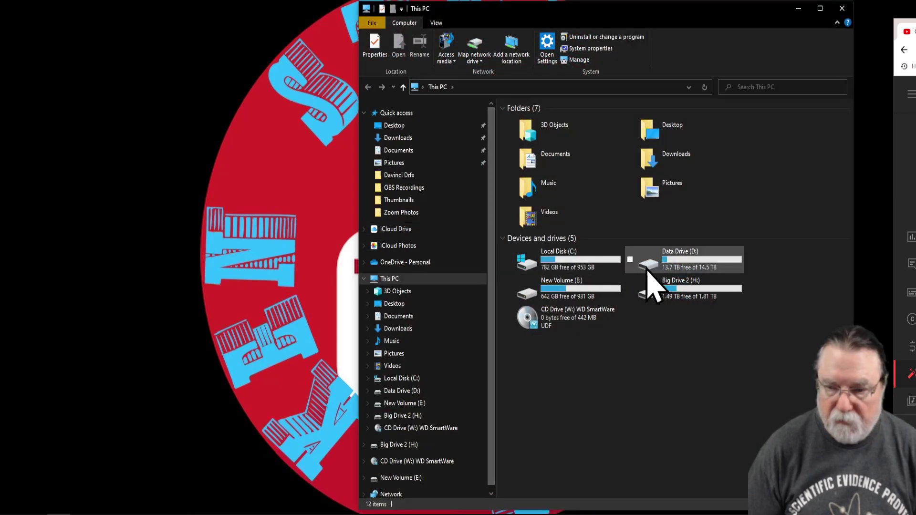
double_click(668, 260)
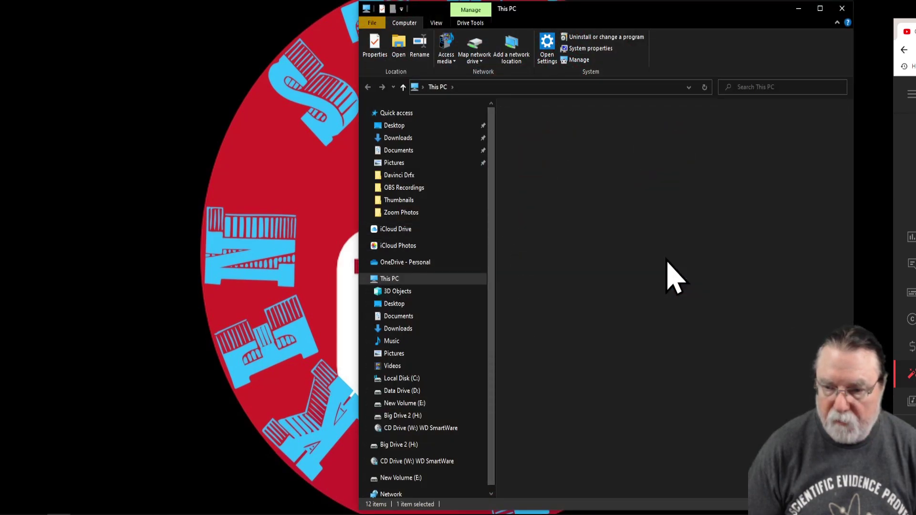
double_click(811, 138)
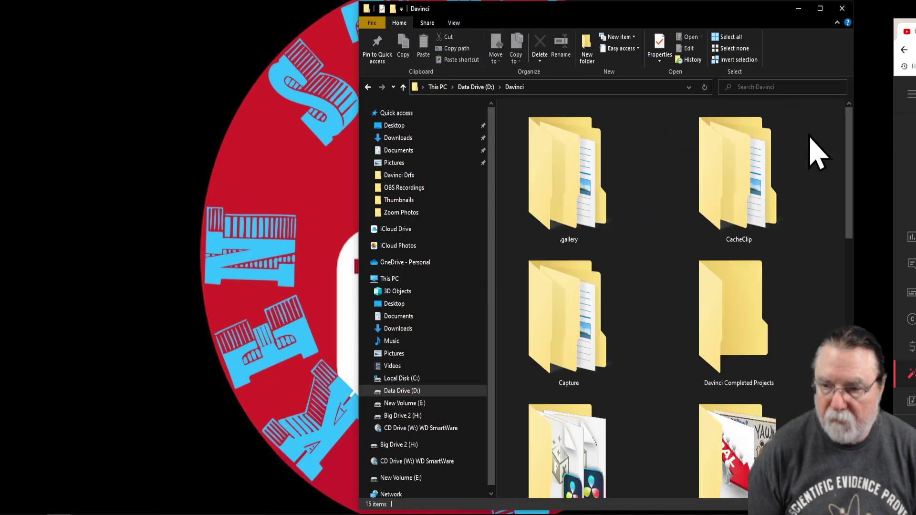
click(819, 8)
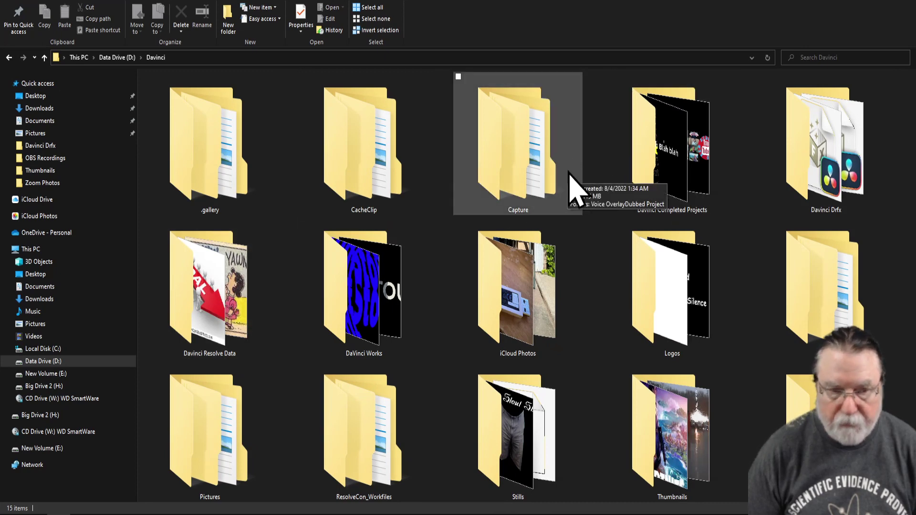
double_click(644, 166)
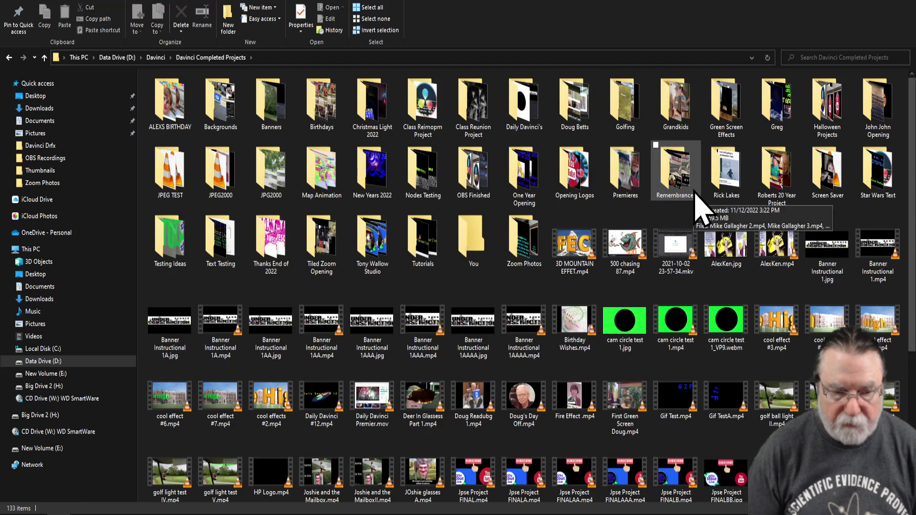
Step: Play the rendered Zoom Banner One.mp4 in VLC to check the banner, and move the player window out of the way
scroll(697, 205, down, 3)
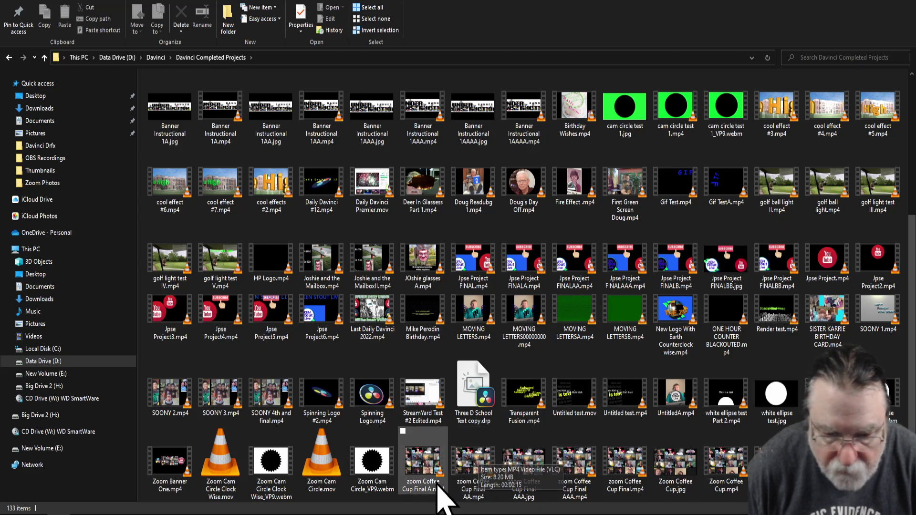
click(165, 470)
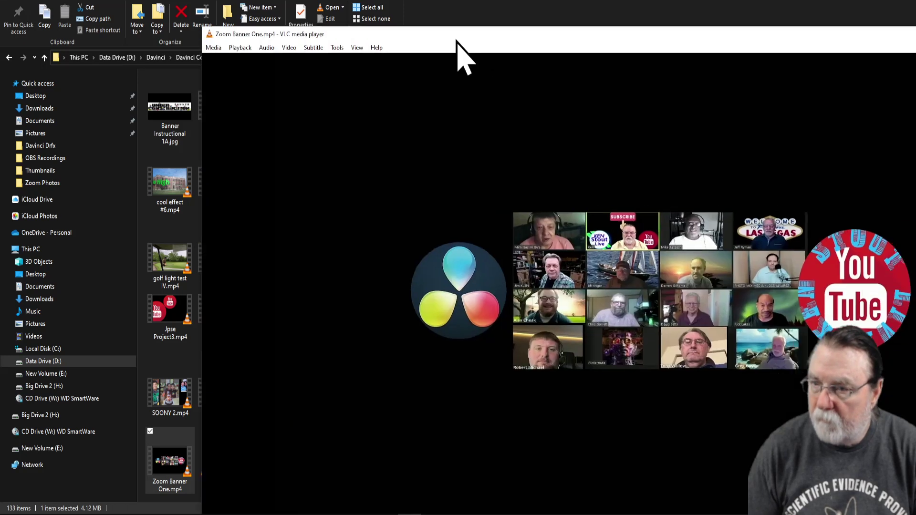
key(Return)
drag(293, 47, 241, 47)
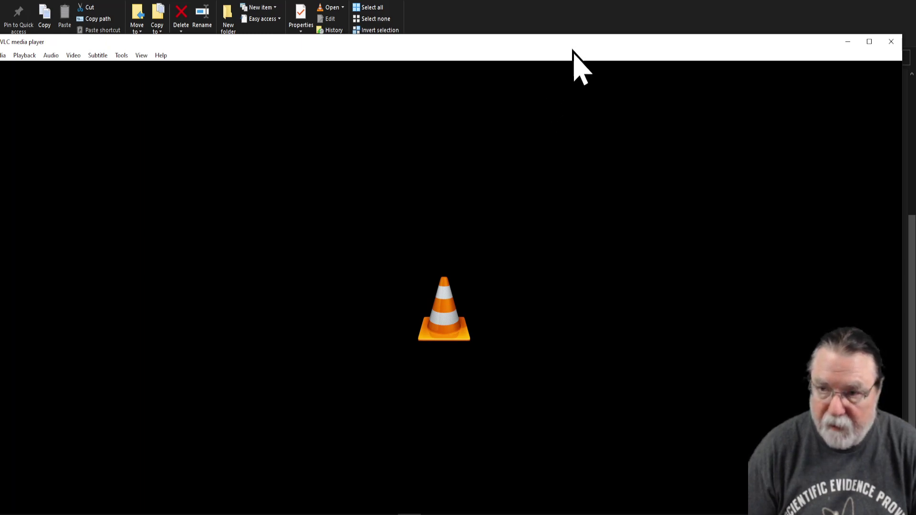
drag(572, 51, 915, 48)
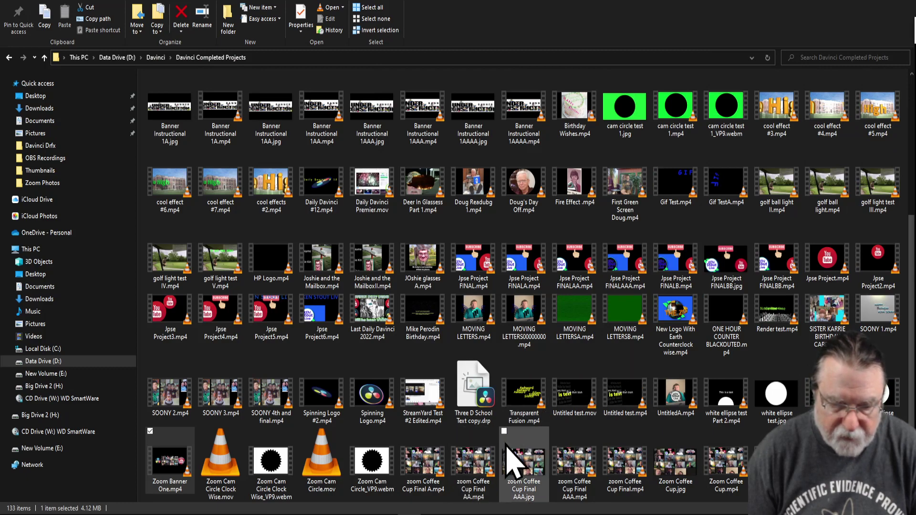
Step: Switch back to DaVinci Resolve and open the Color page with the stills Gallery displayed
click(377, 461)
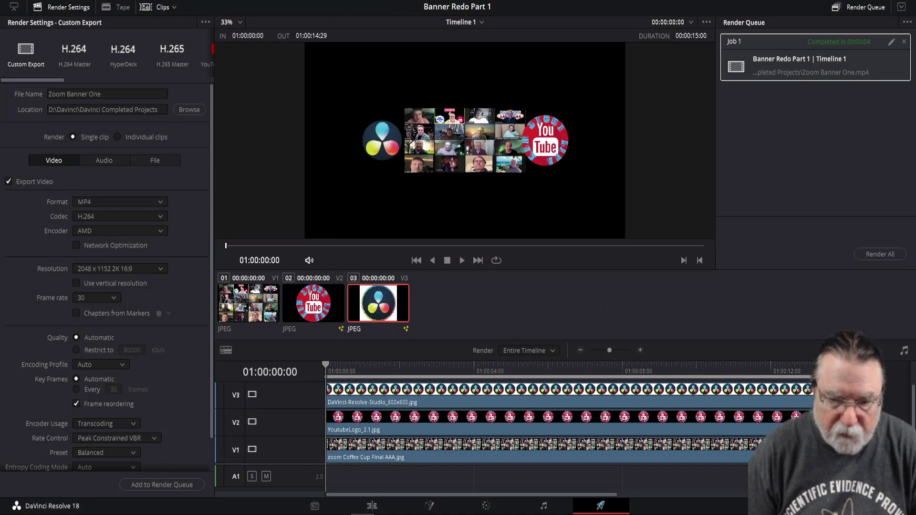
click(486, 506)
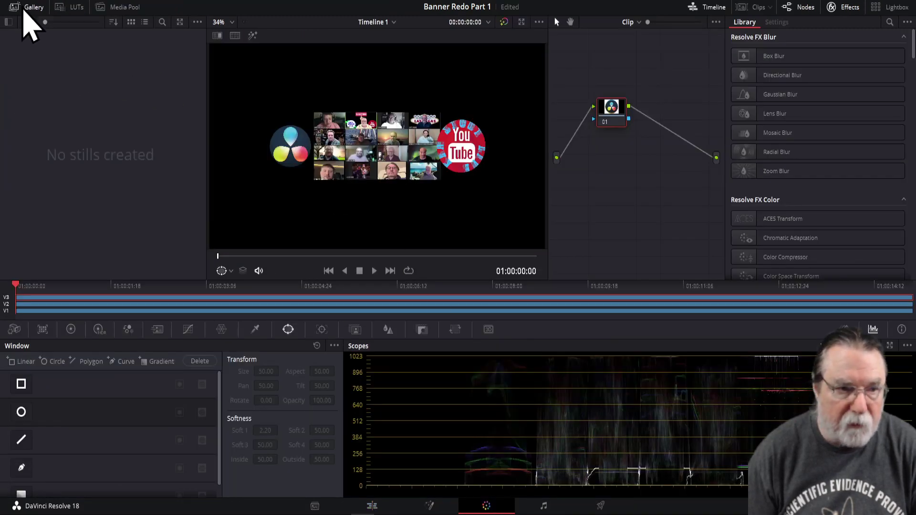
click(25, 8)
click(25, 8)
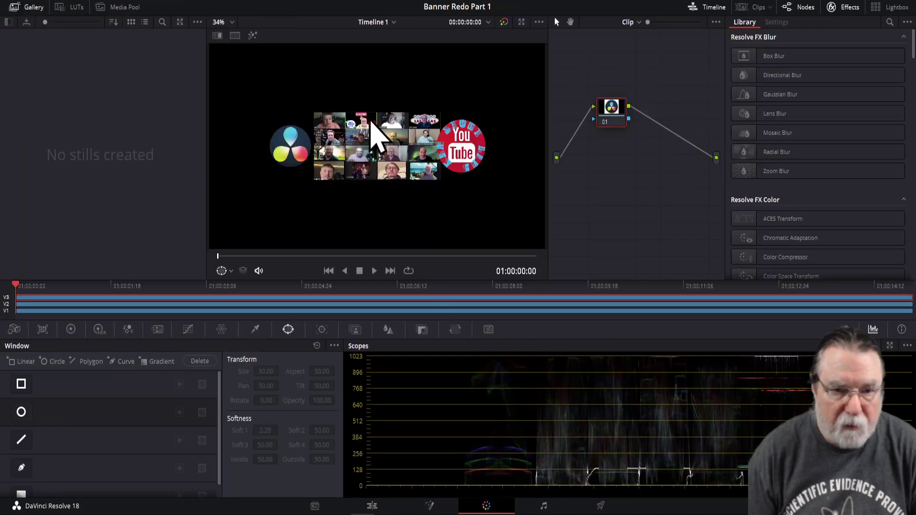
Step: Grab a still of the banner frame and export it to the Stills folder as a JPEG named Zom Banner One
right_click(374, 136)
click(389, 135)
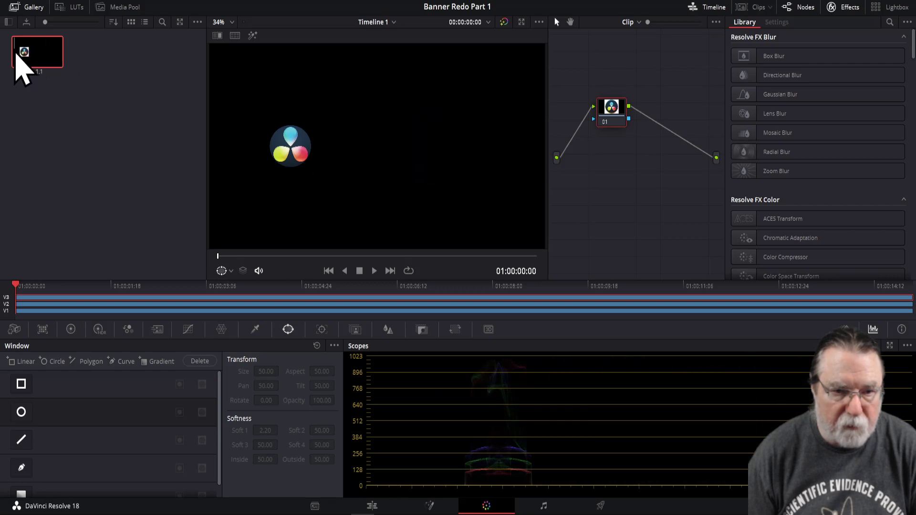
right_click(17, 69)
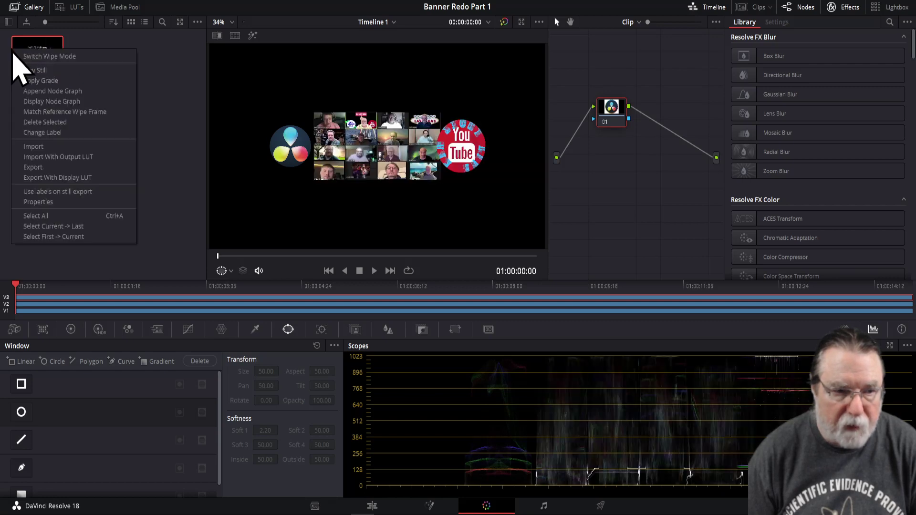
click(33, 167)
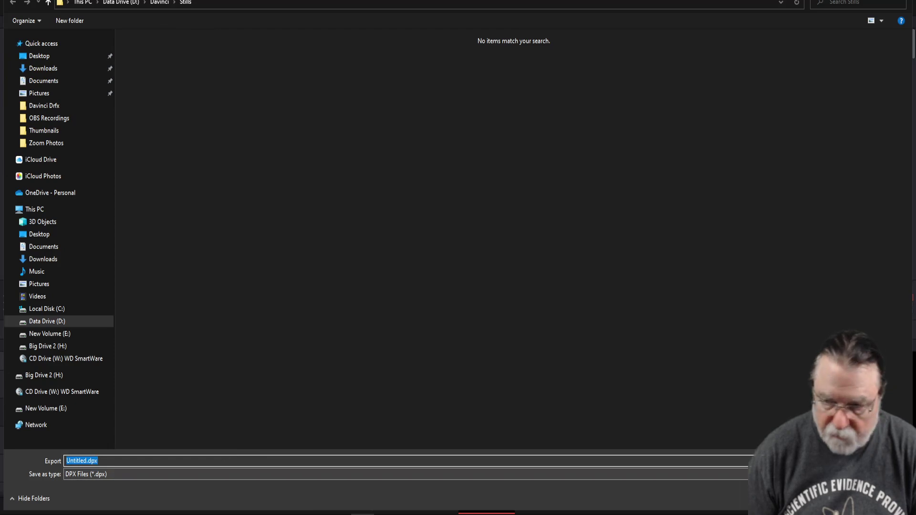
click(86, 474)
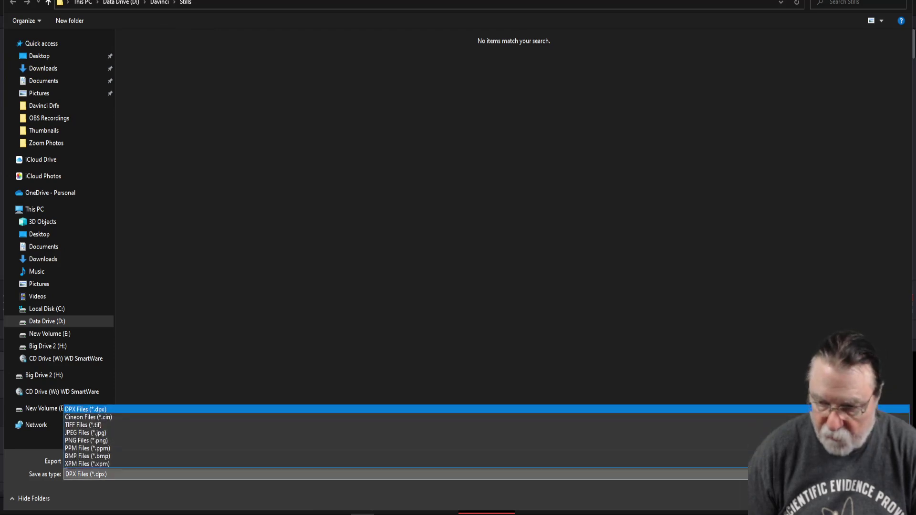
click(80, 433)
double_click(88, 459)
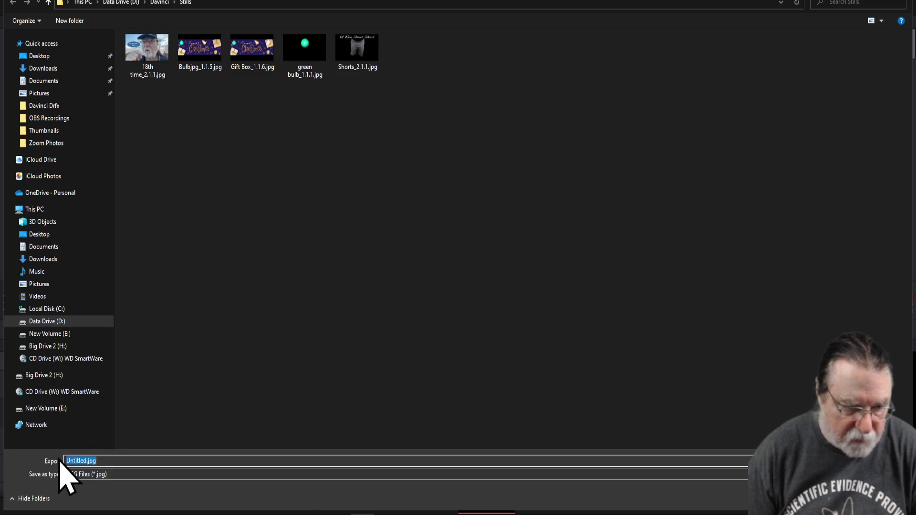
key(Home)
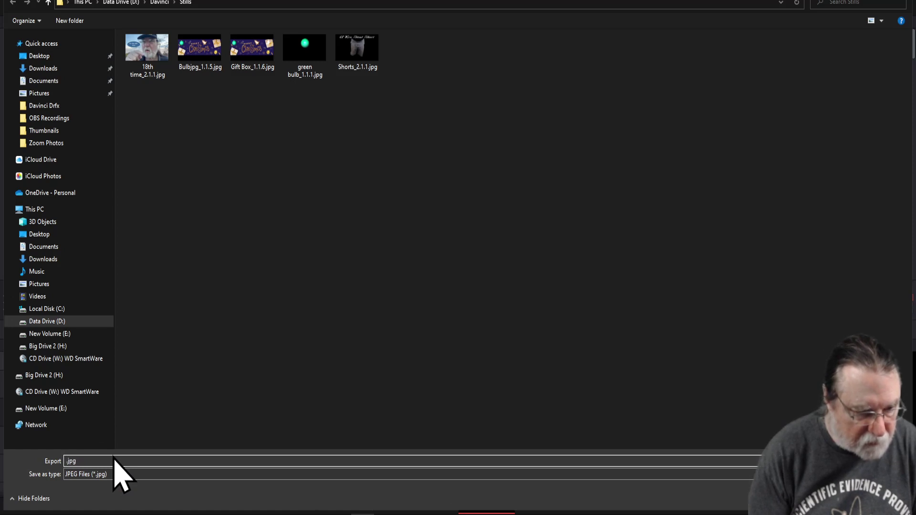
text(Zom Banner One)
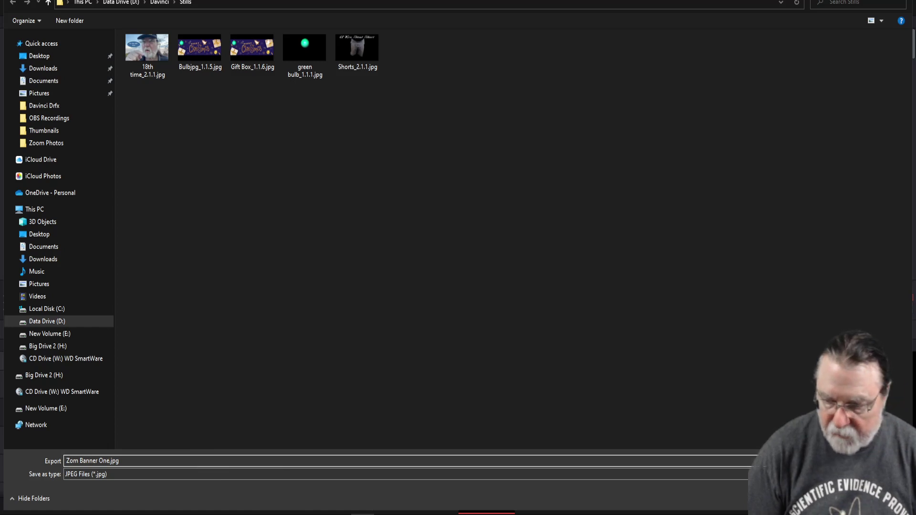
key(Return)
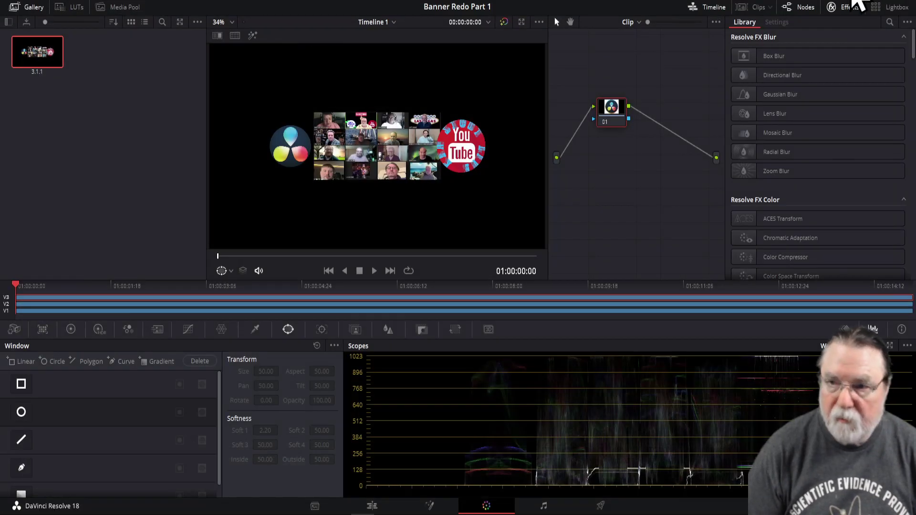
Step: Switch to File Explorer, go to the Stills folder inside Davinci, and open Zom Banner One_3.1.1.jpg to check it
key(alt+Tab)
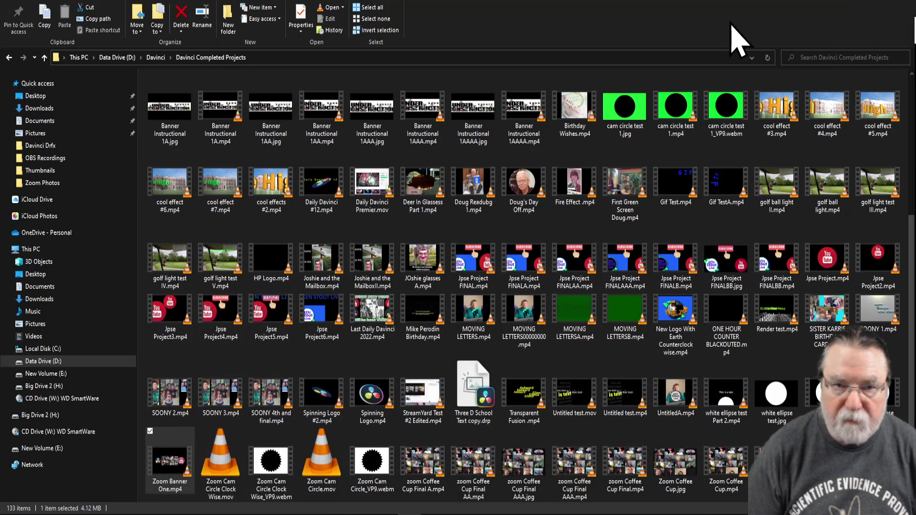
click(44, 58)
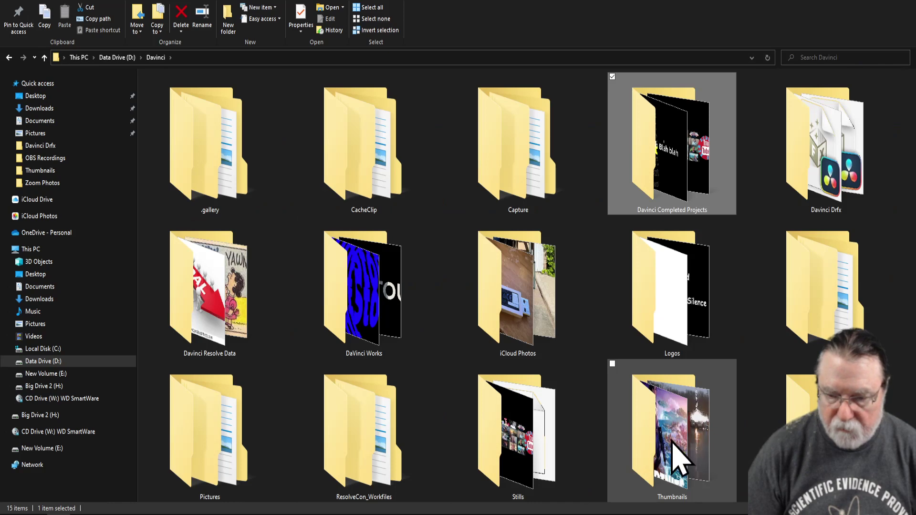
double_click(505, 427)
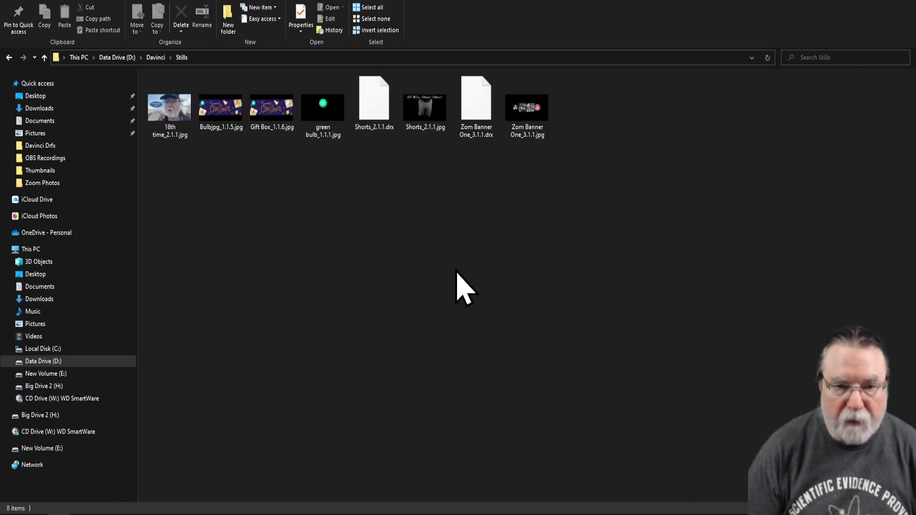
double_click(529, 125)
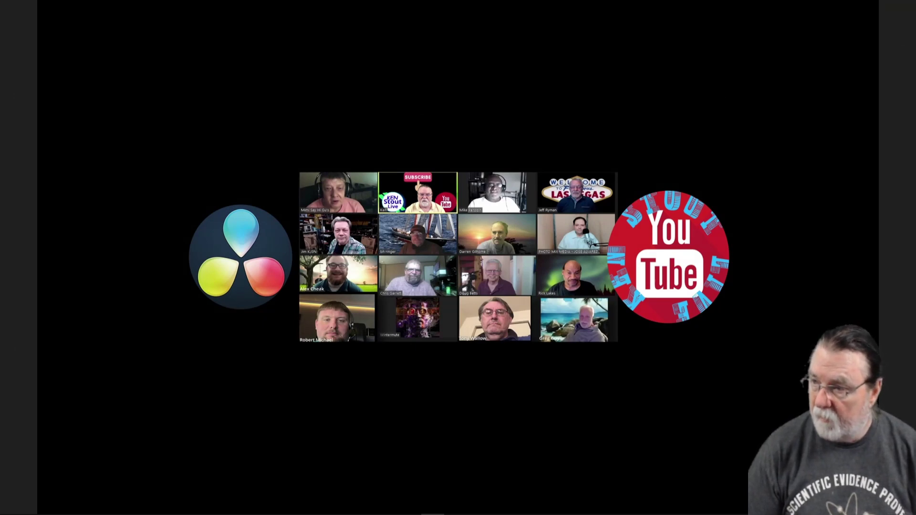
Step: Close the VLC media player window and switch to the YouTube Studio Branding page in Chrome
click(914, 19)
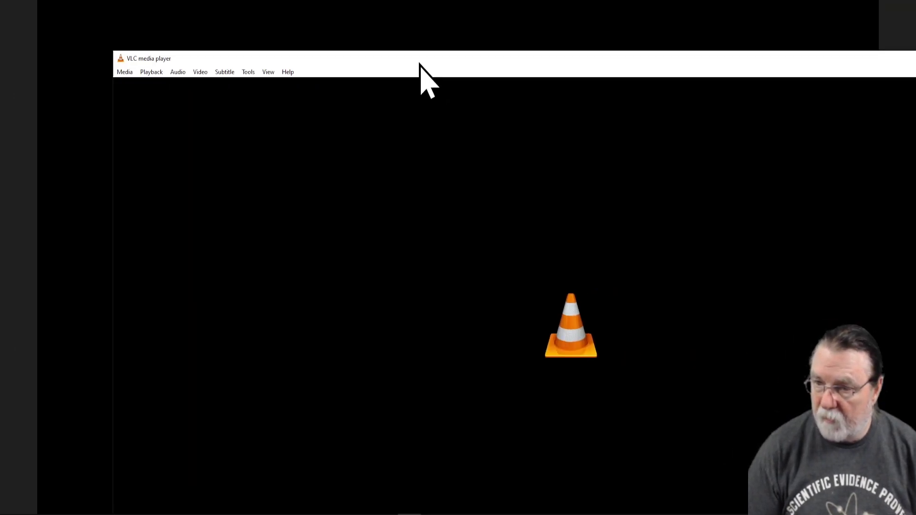
drag(420, 63, 303, 63)
click(895, 57)
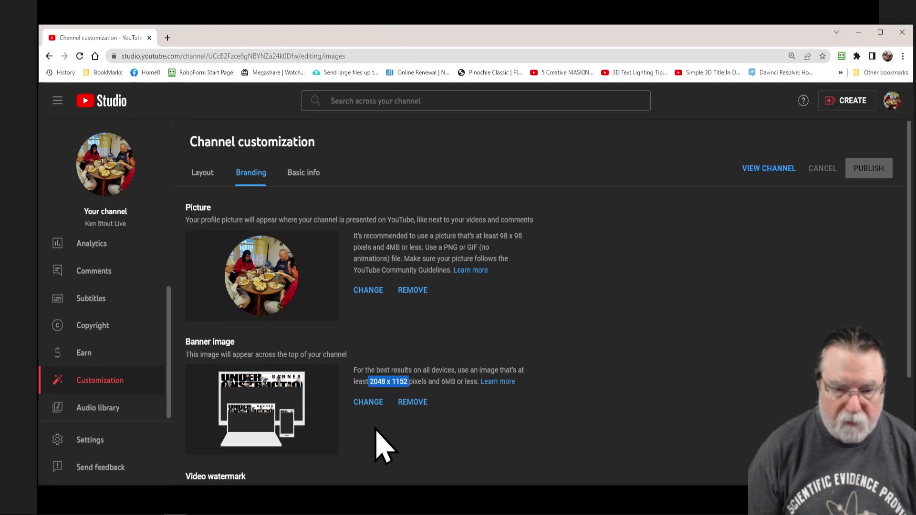
click(558, 416)
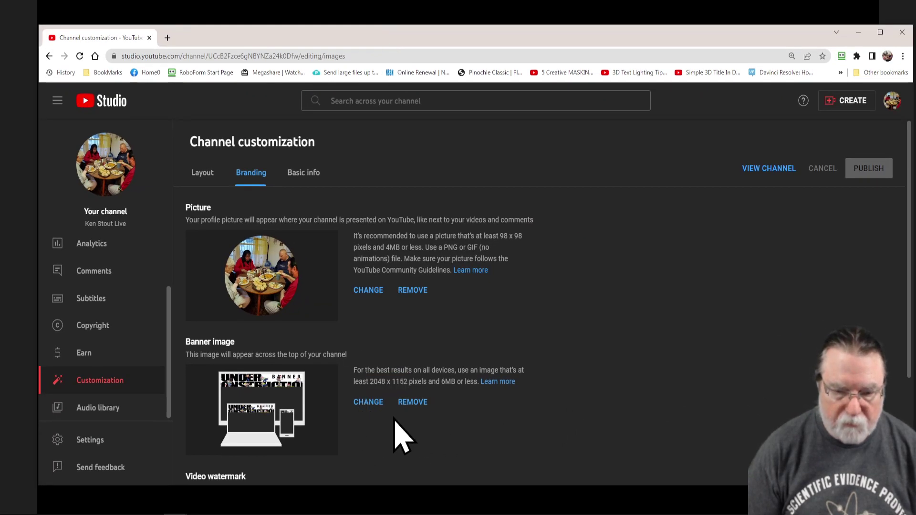
Step: Replace the channel's banner image with Zom Banner One_3.1.1.jpg from the Davinci Stills folder, accepting the default crop
click(368, 405)
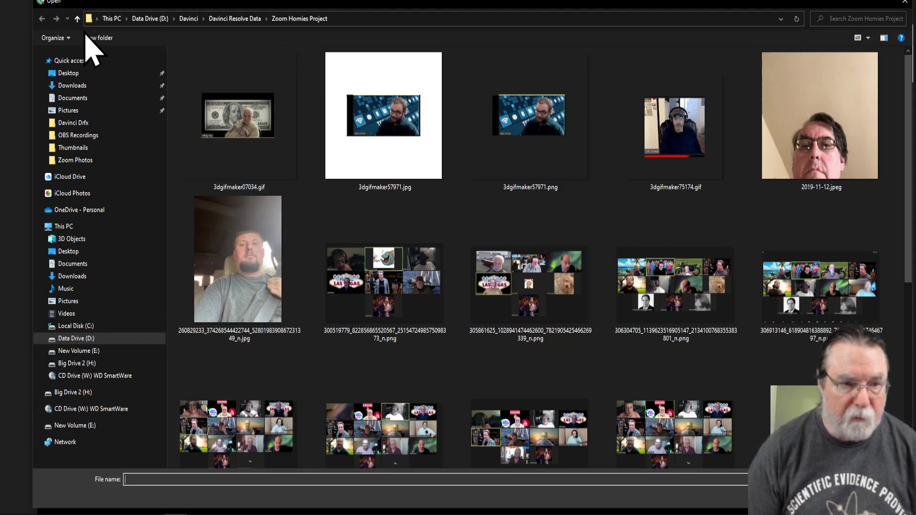
click(76, 19)
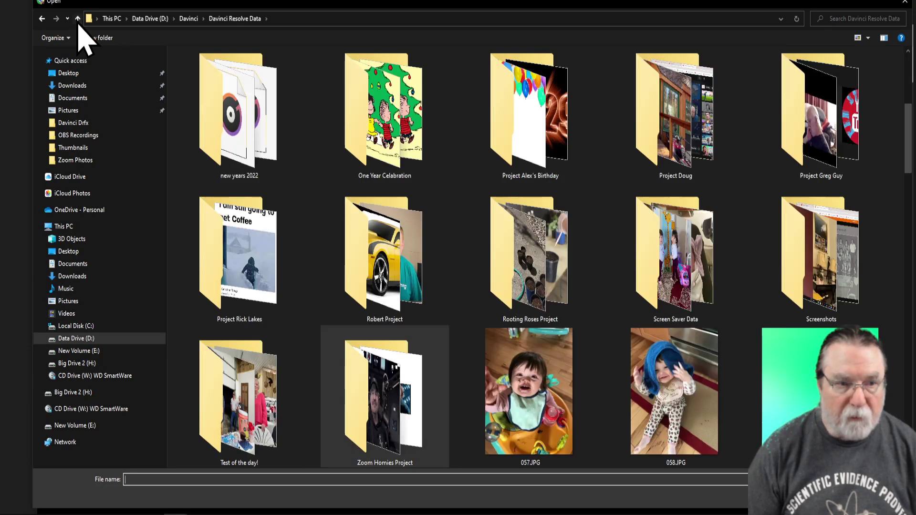
click(78, 20)
double_click(553, 423)
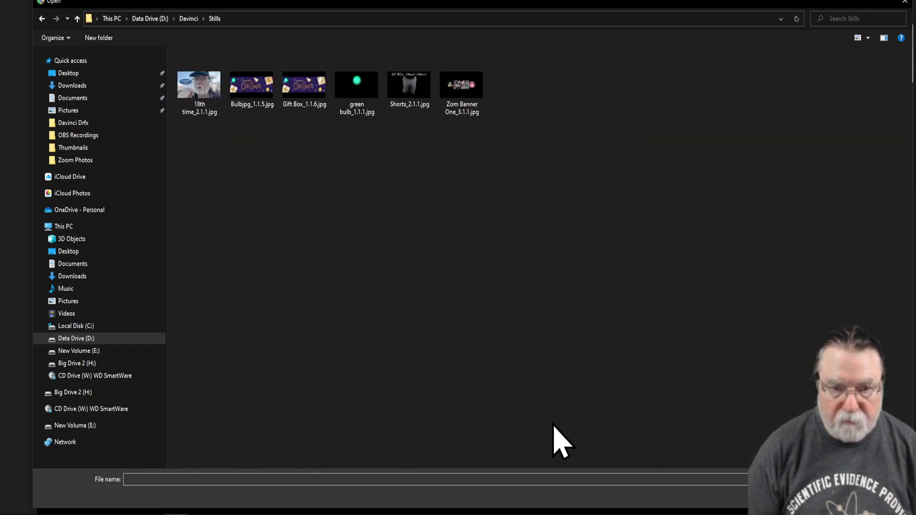
click(465, 95)
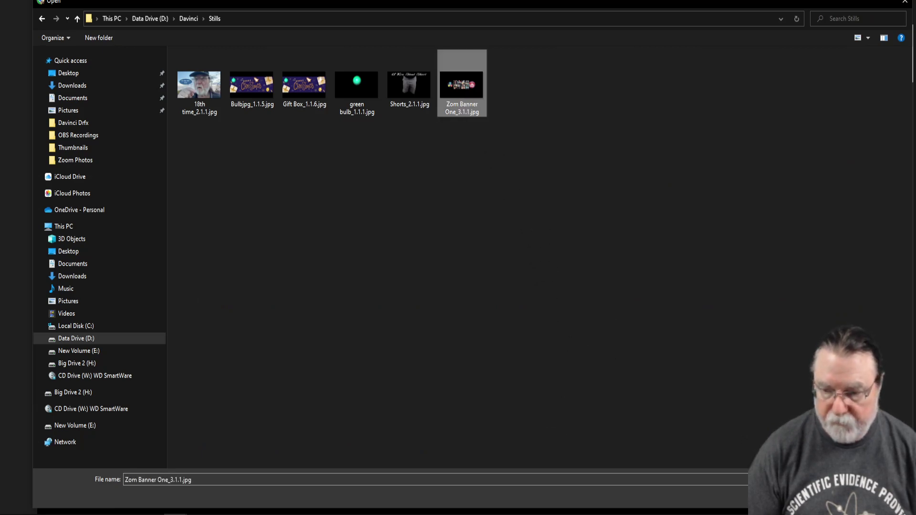
key(Return)
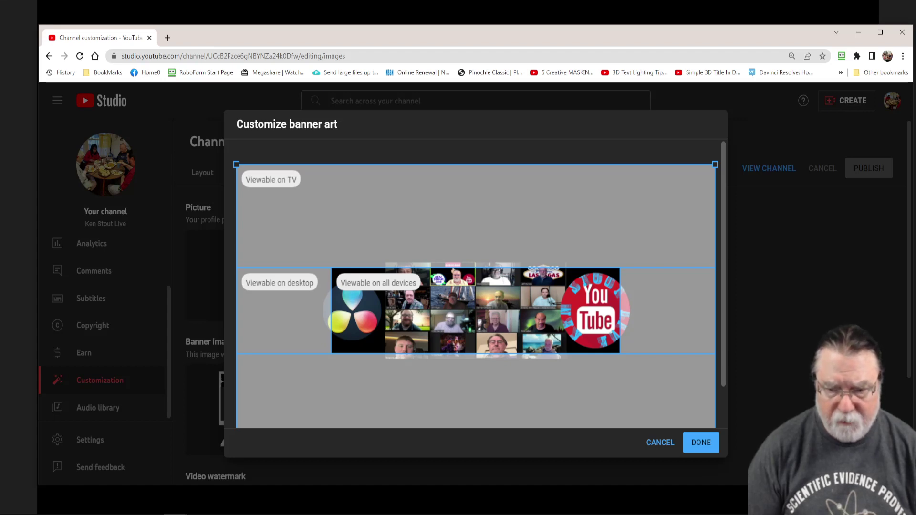
click(701, 446)
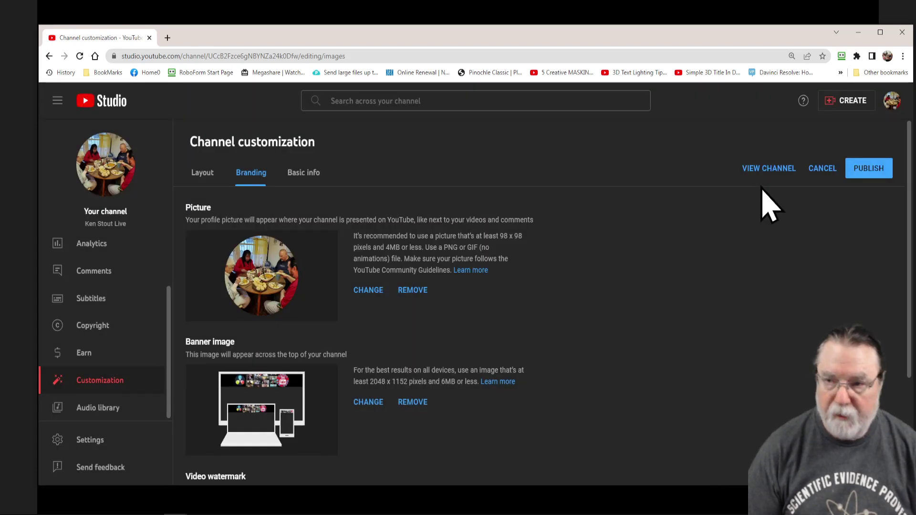
click(893, 101)
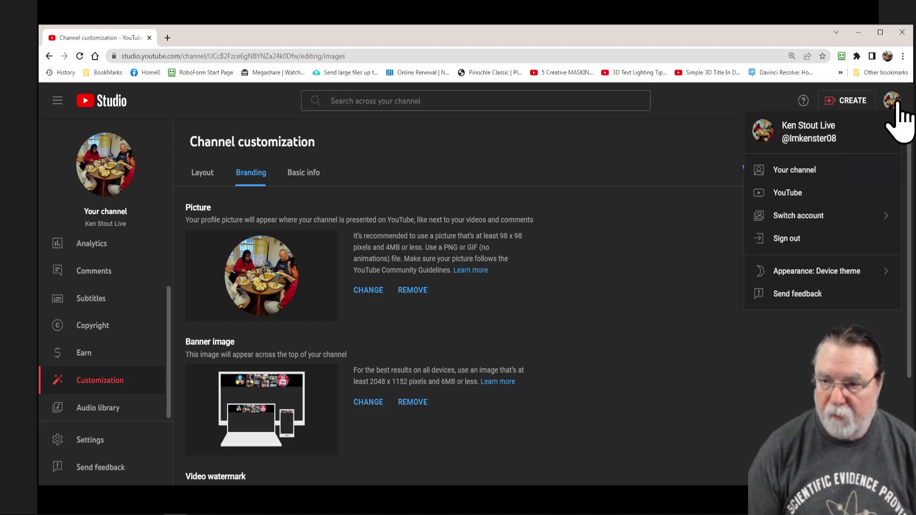
click(803, 172)
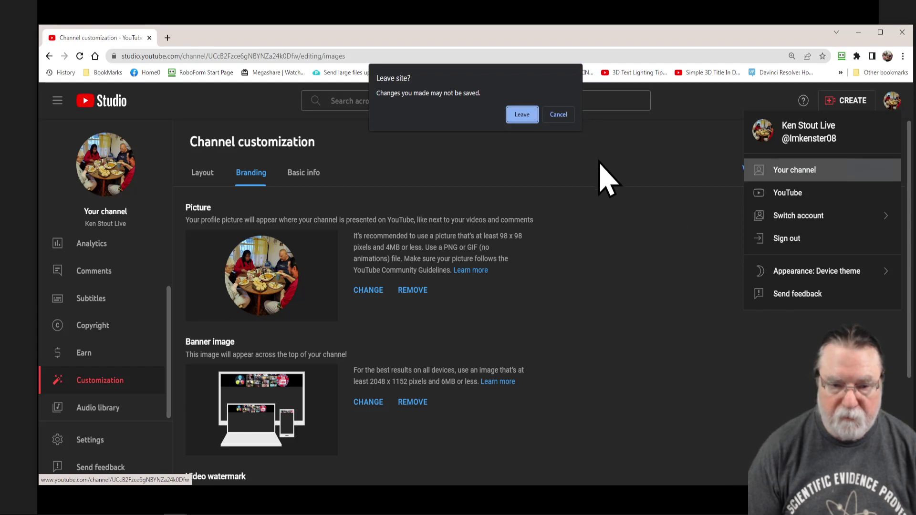
click(558, 115)
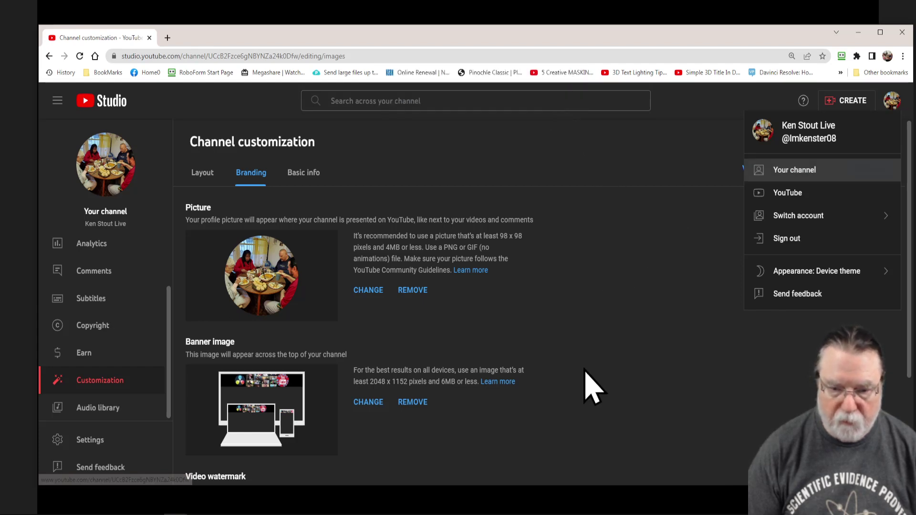
click(904, 329)
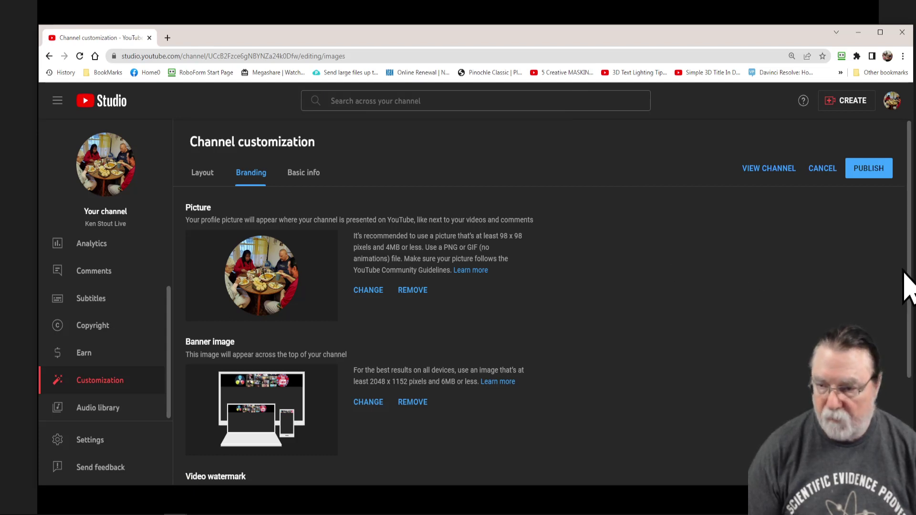
Step: Publish the new banner image and open the channel's public page to view it
drag(911, 281, 911, 411)
scroll(911, 334, up, 3)
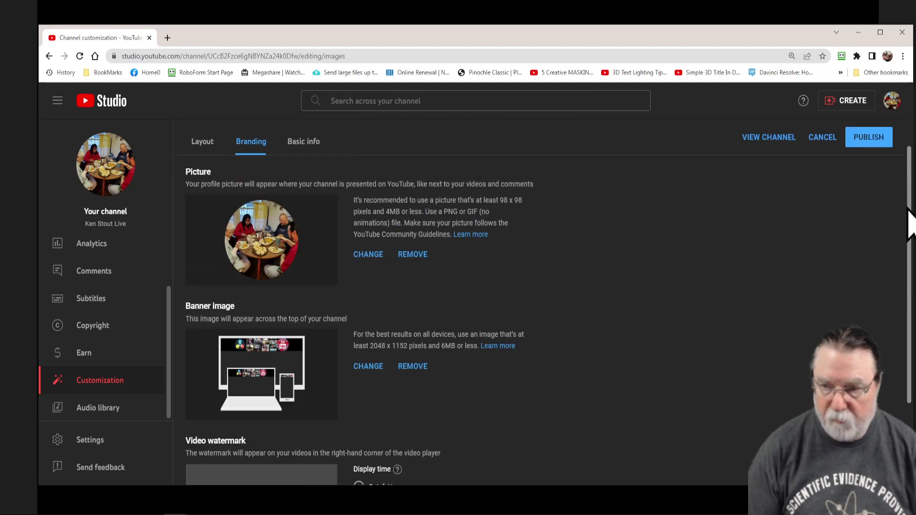
click(868, 142)
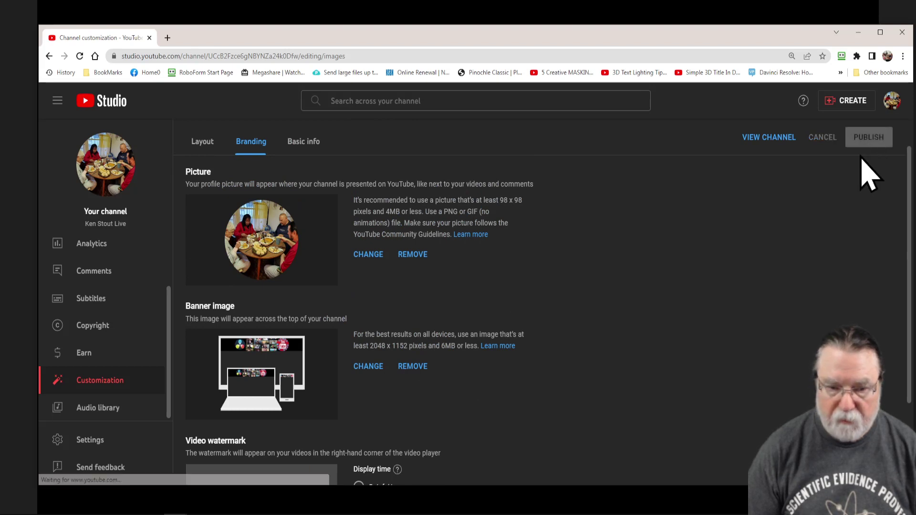
click(890, 101)
click(795, 170)
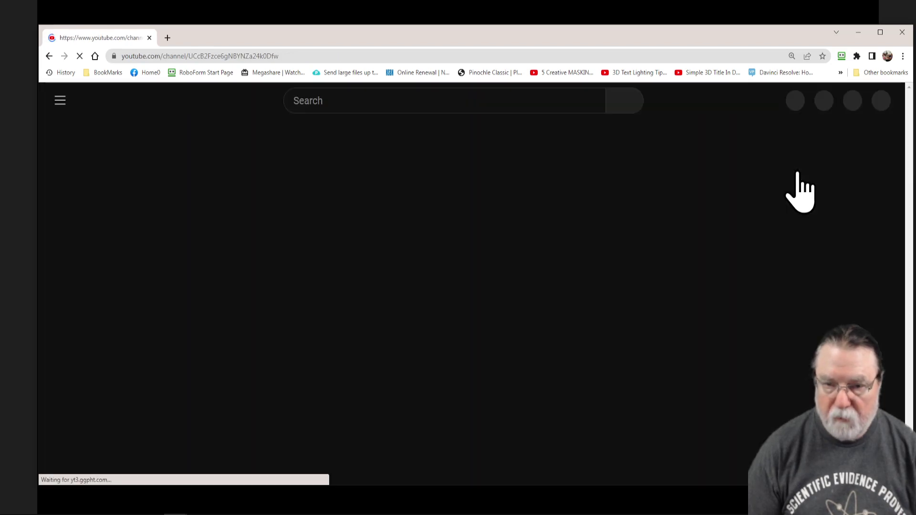